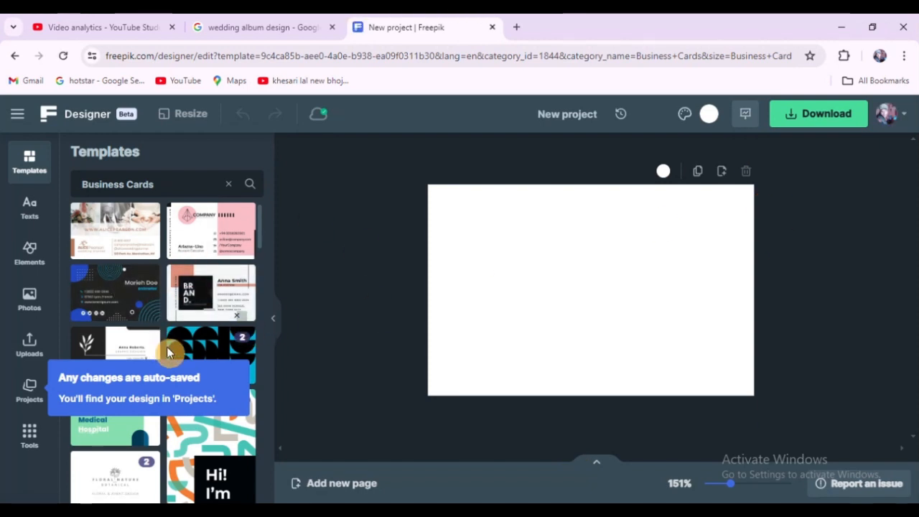
Step: Apply the Professional Circle Company Business Card template from the business card templates to the page
scroll(167, 352, down, 2)
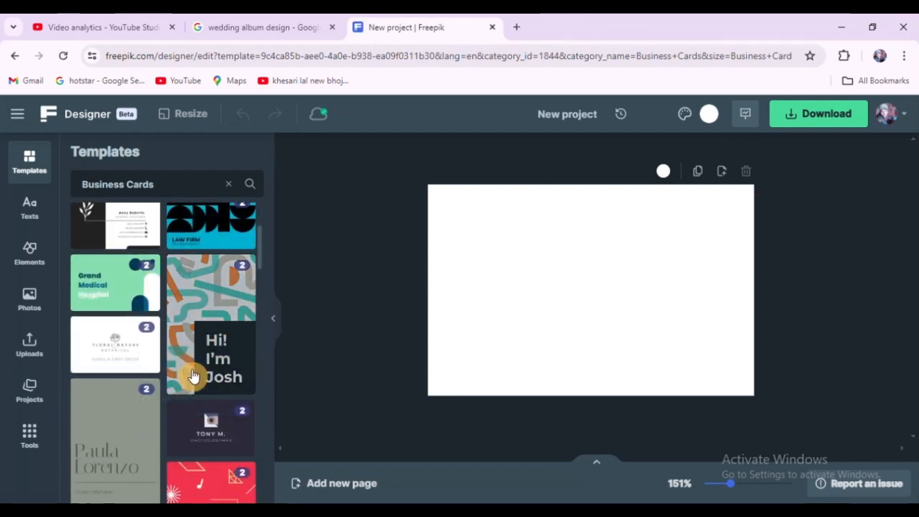
scroll(192, 349, down, 1)
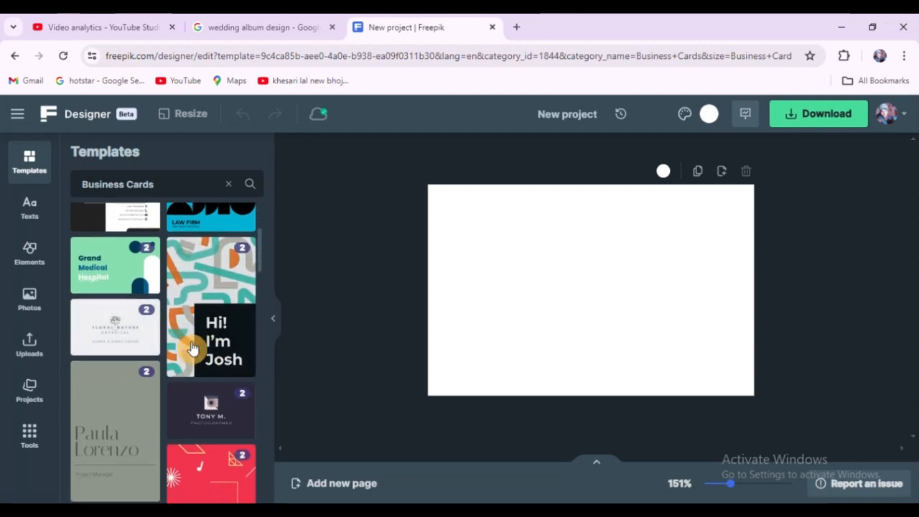
scroll(193, 349, down, 5)
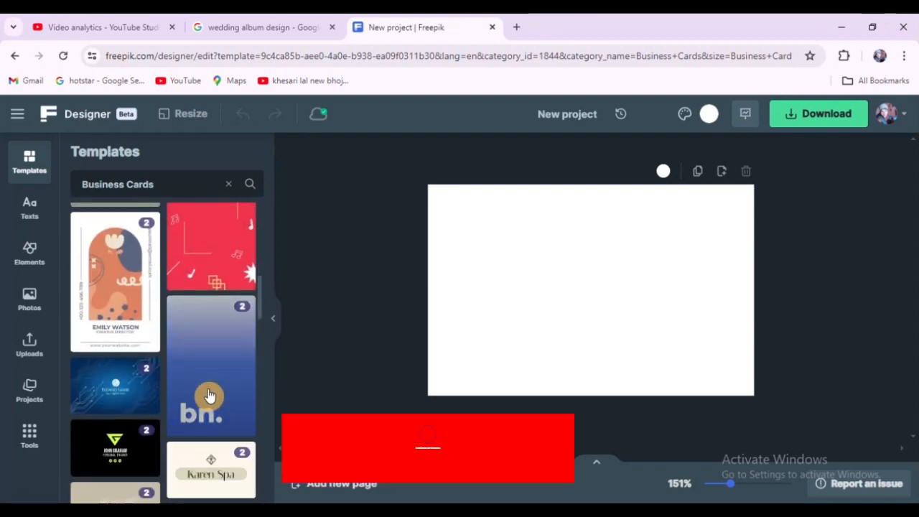
scroll(208, 393, down, 2)
scroll(211, 392, down, 3)
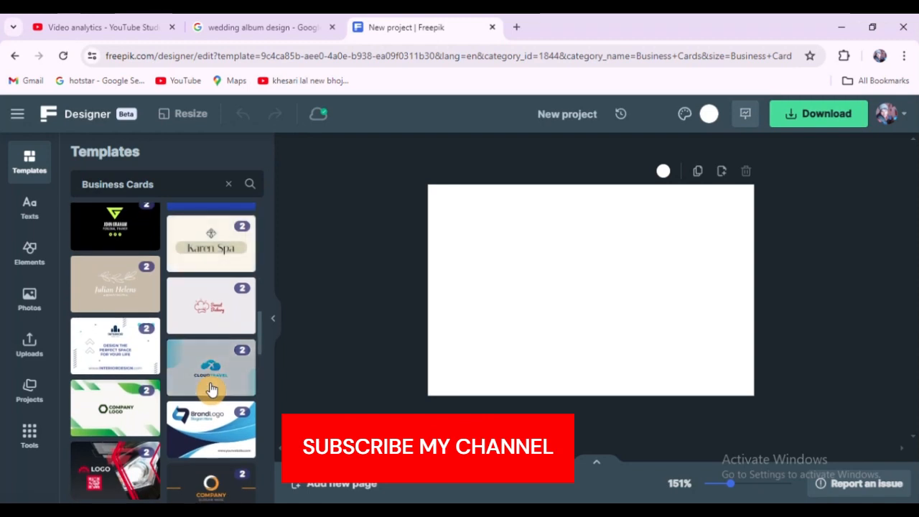
scroll(210, 389, down, 4)
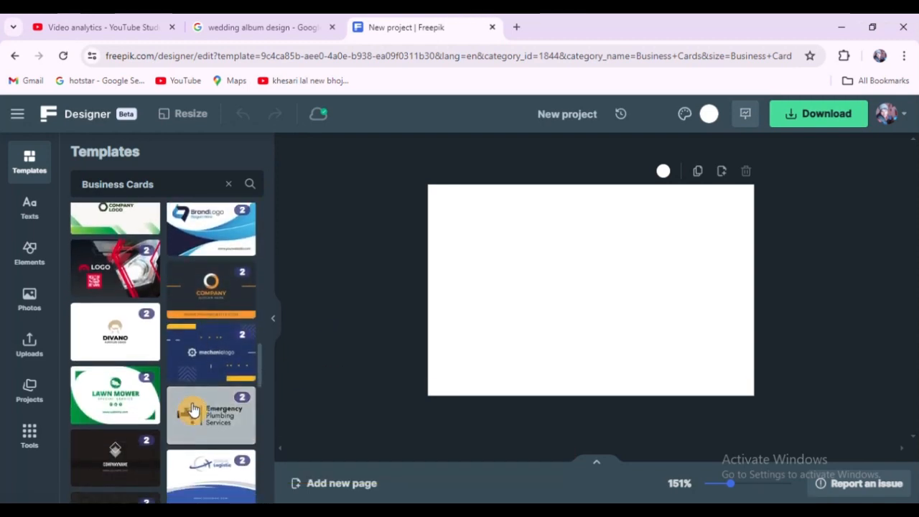
scroll(192, 409, down, 1)
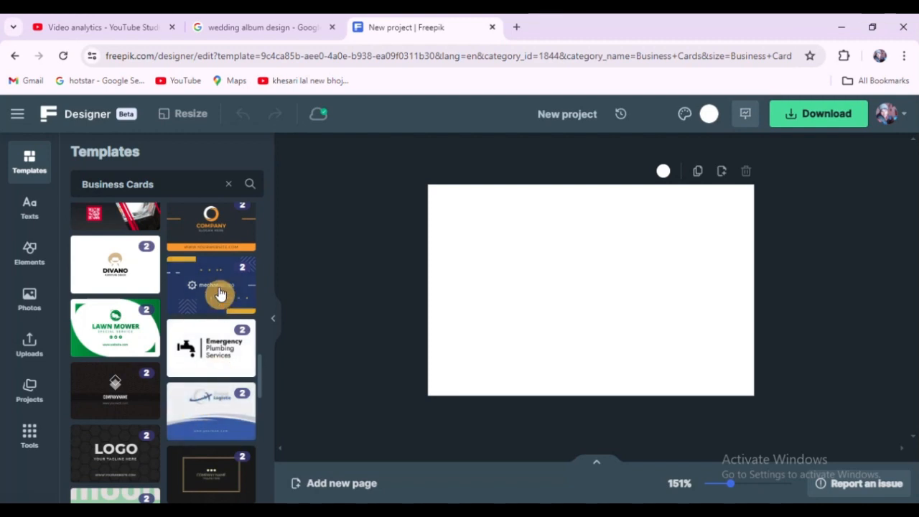
scroll(189, 351, up, 1)
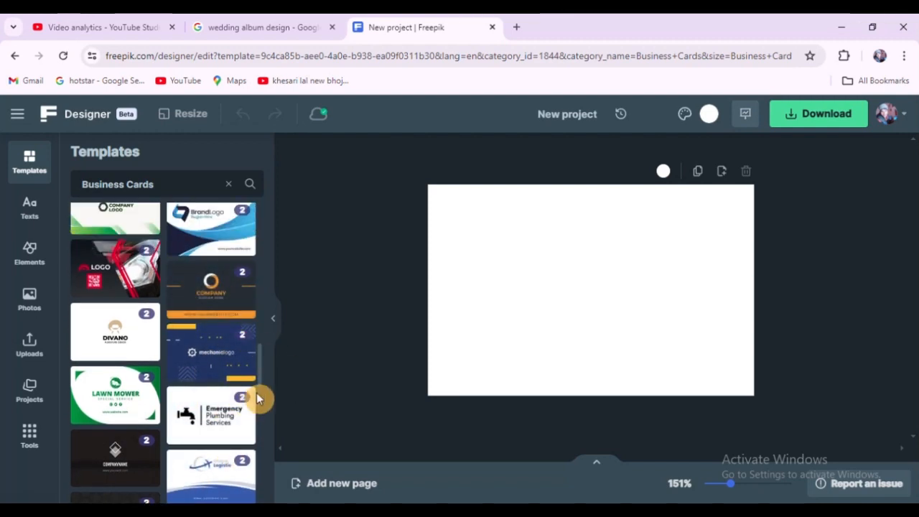
click(203, 299)
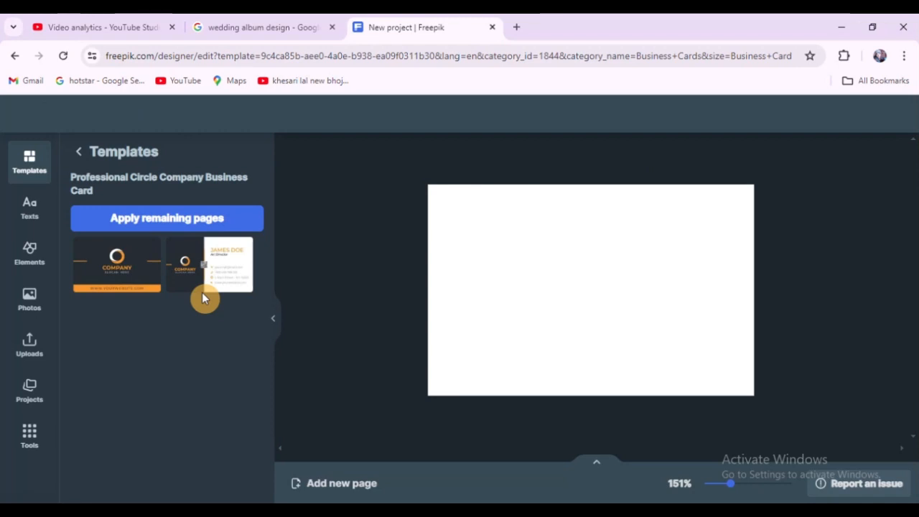
click(216, 211)
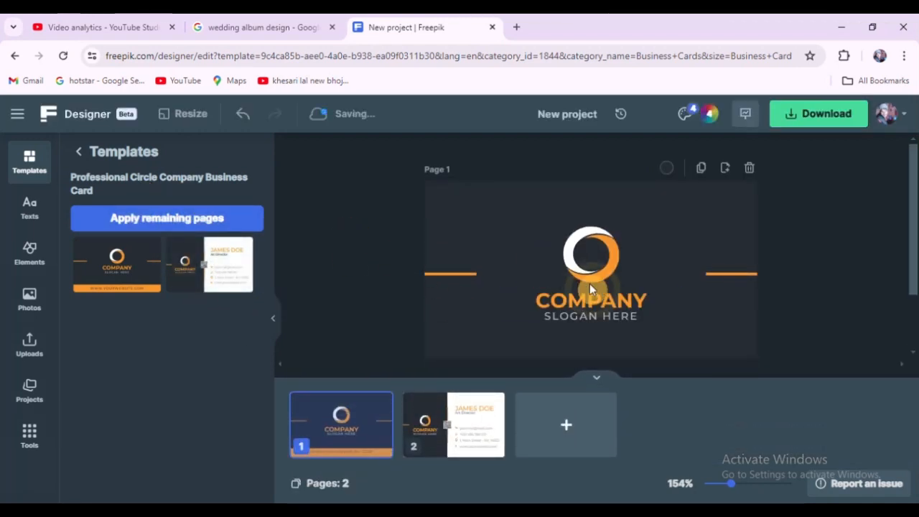
Step: Ungroup the logo and delete its circular emblem above the COMPANY text
click(589, 285)
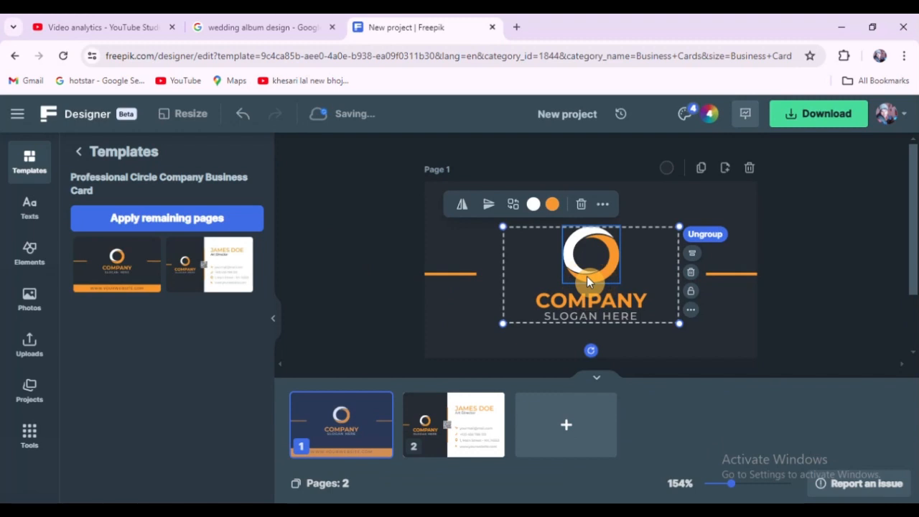
click(700, 234)
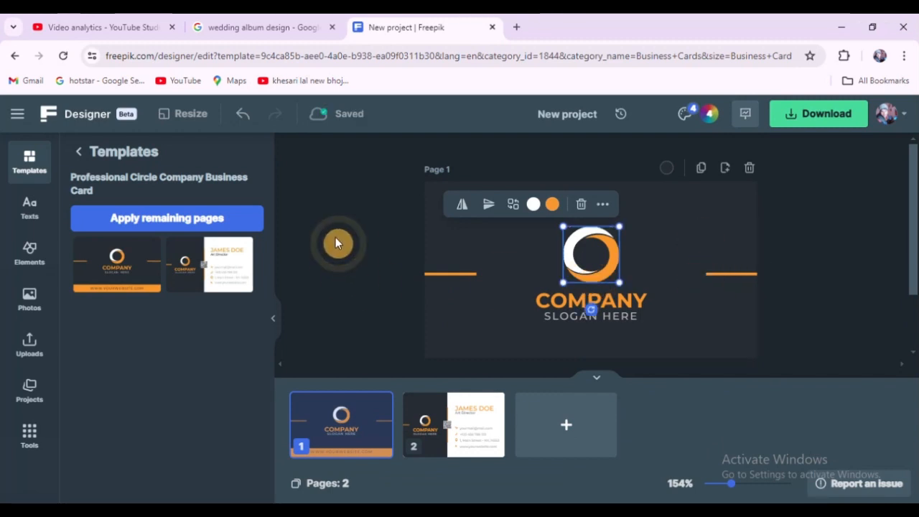
click(642, 246)
click(598, 244)
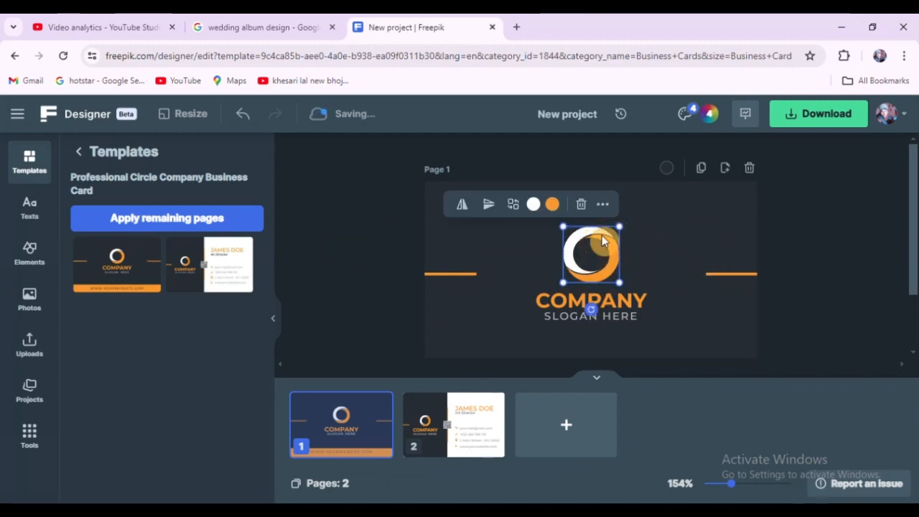
key(Delete)
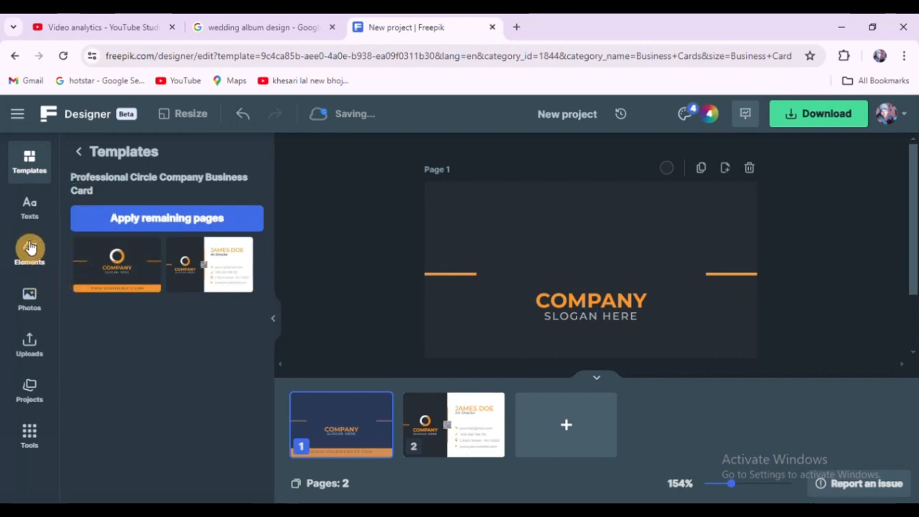
Step: Add the faceted star shape from the basic shapes to the card
click(30, 247)
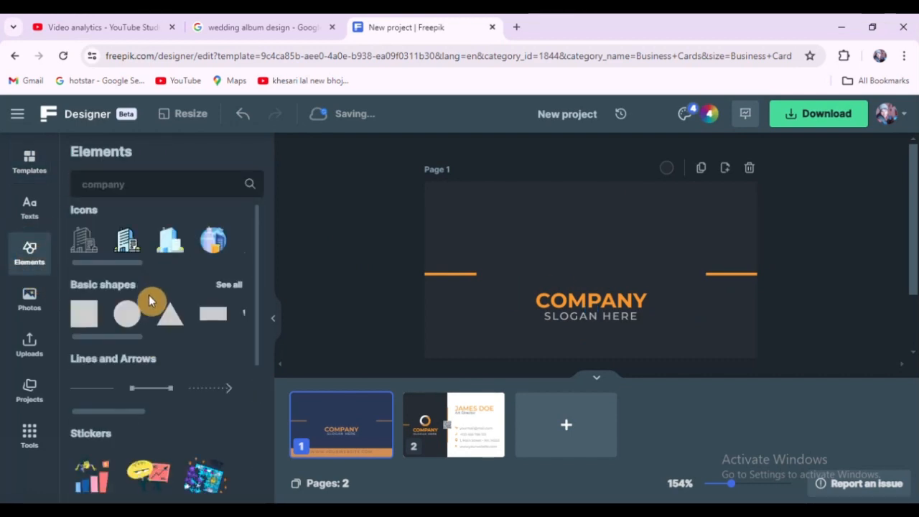
click(227, 285)
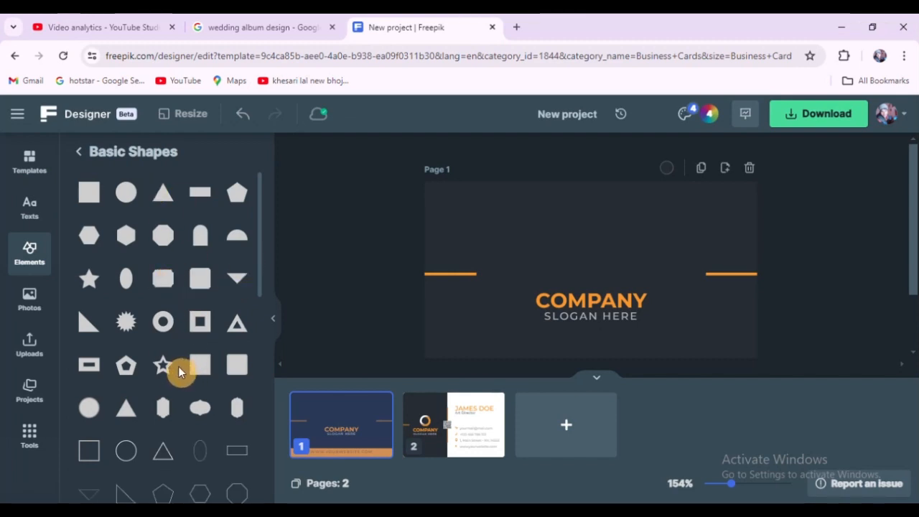
scroll(177, 372, down, 1)
scroll(174, 372, down, 2)
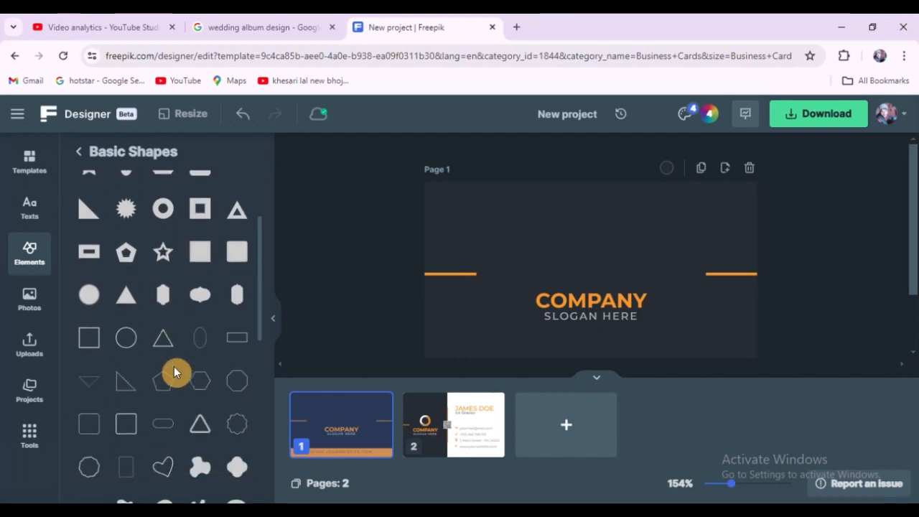
scroll(174, 371, down, 2)
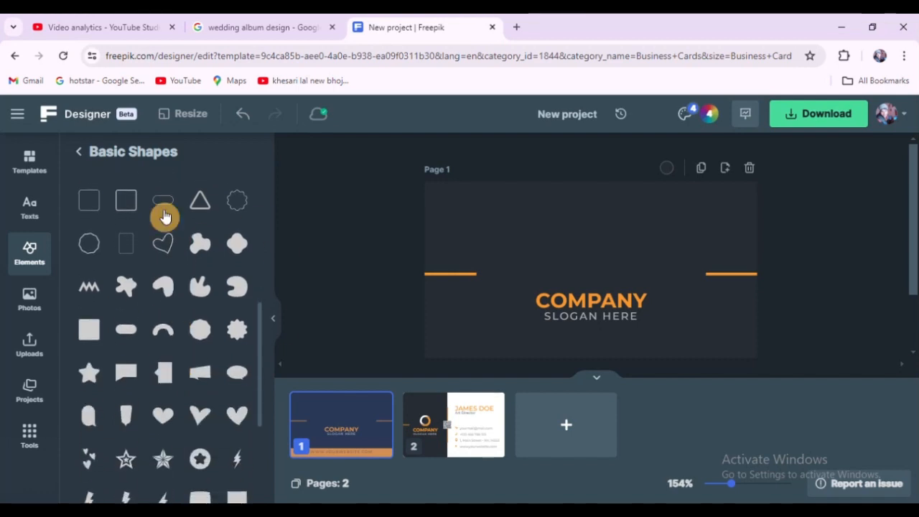
scroll(244, 337, down, 2)
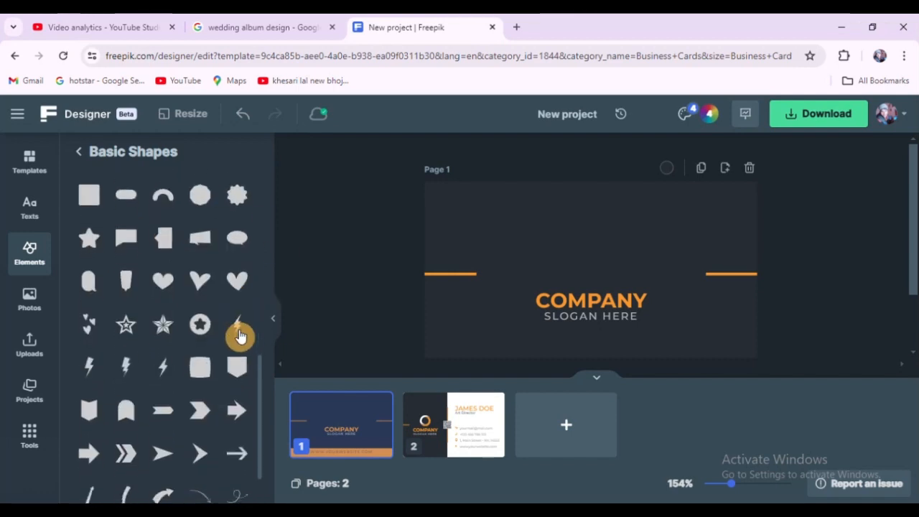
scroll(181, 310, down, 1)
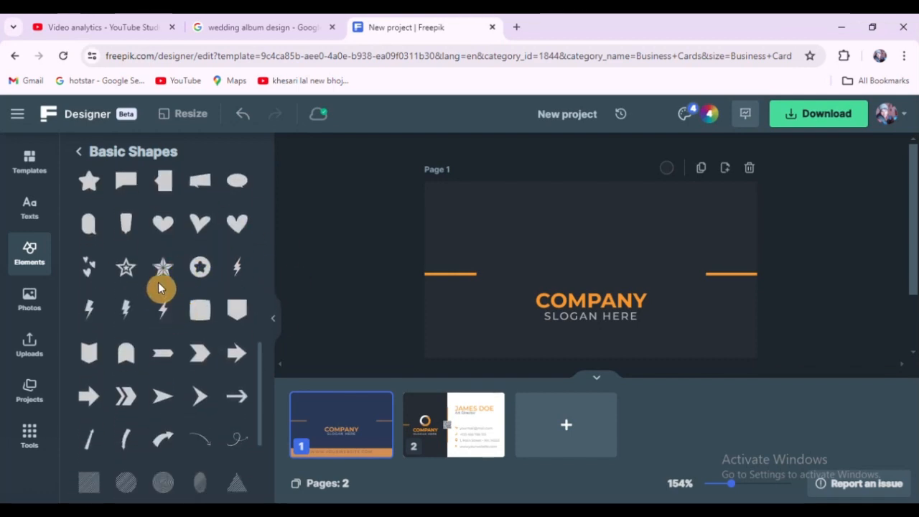
click(162, 271)
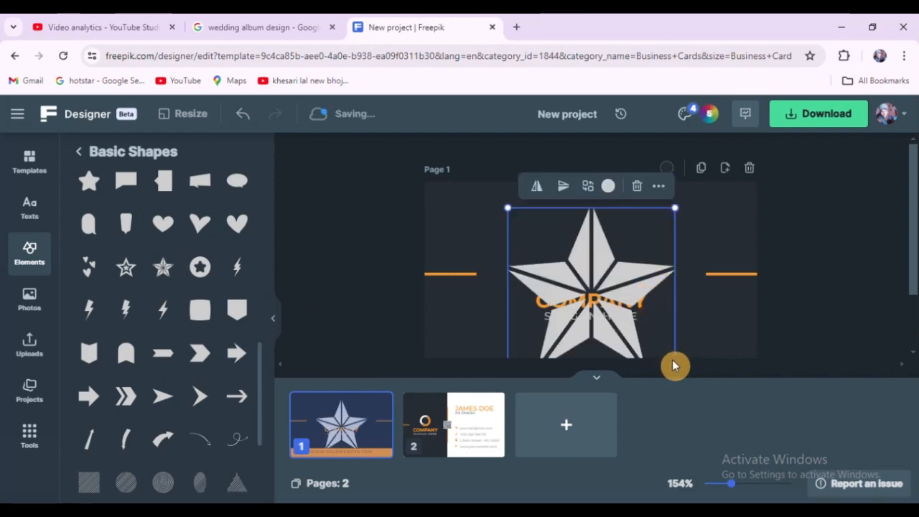
Step: Scale the star down and position it centred above the COMPANY text
drag(671, 210, 622, 256)
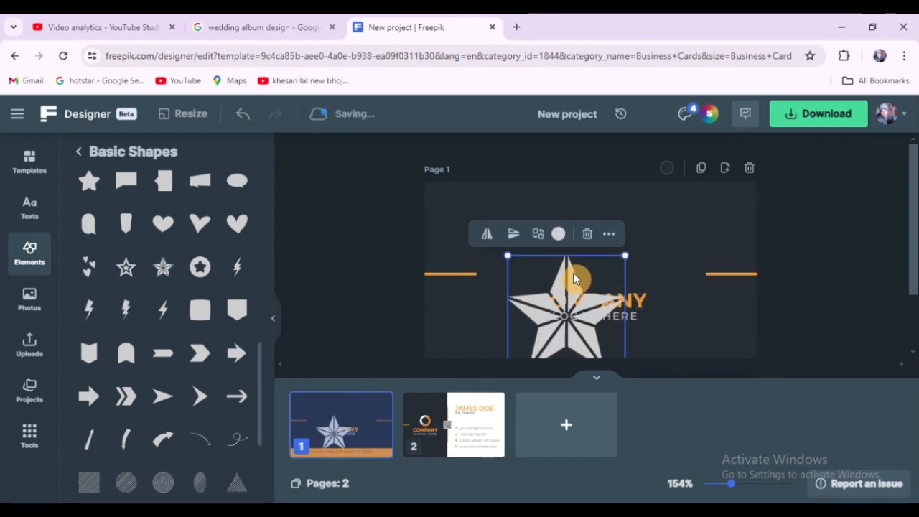
drag(573, 272, 588, 199)
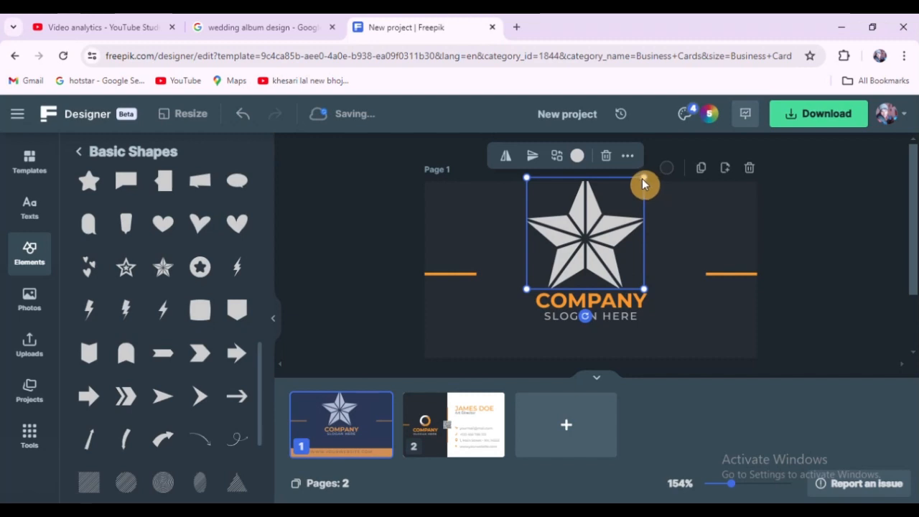
drag(643, 182, 599, 224)
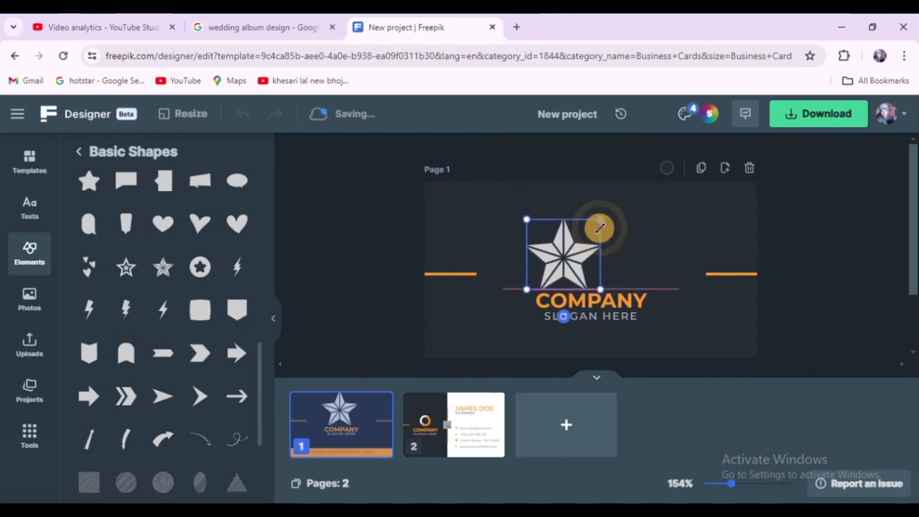
drag(578, 261, 604, 248)
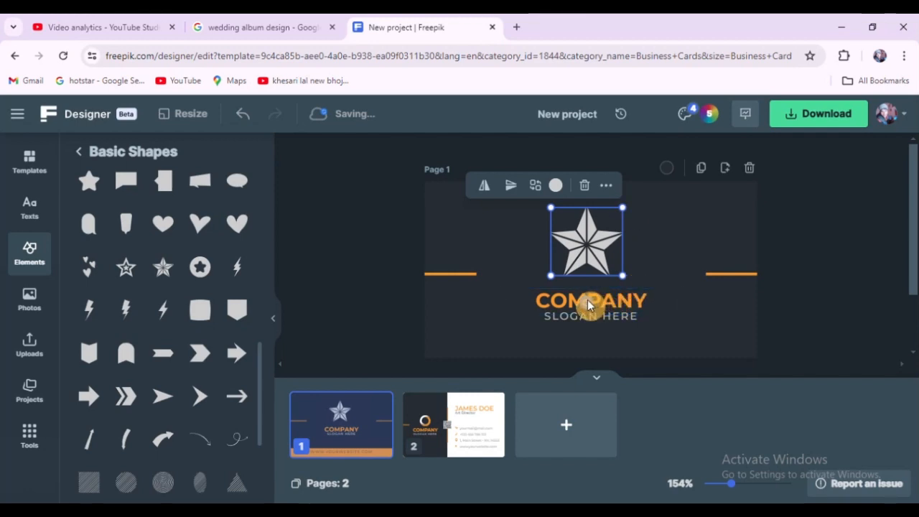
drag(587, 307, 620, 304)
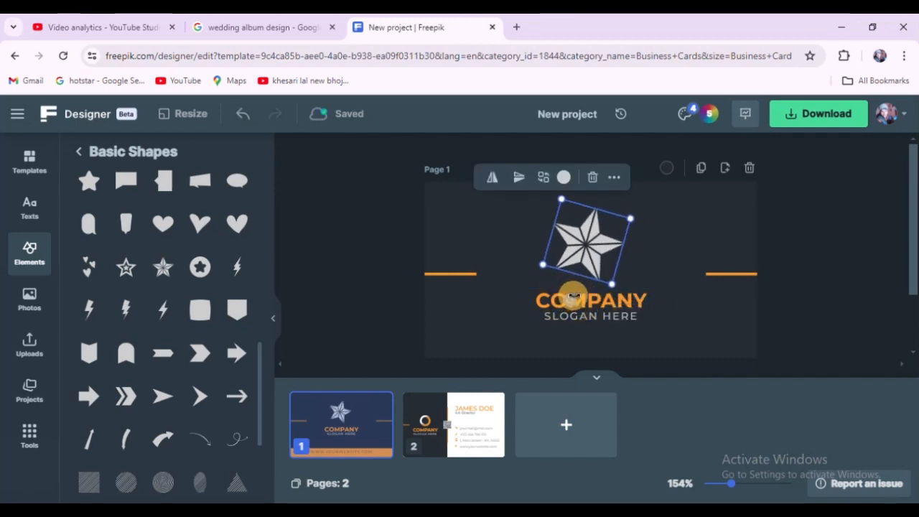
key(ctrl+z)
Step: Recolour the star green, 34CF20
click(606, 255)
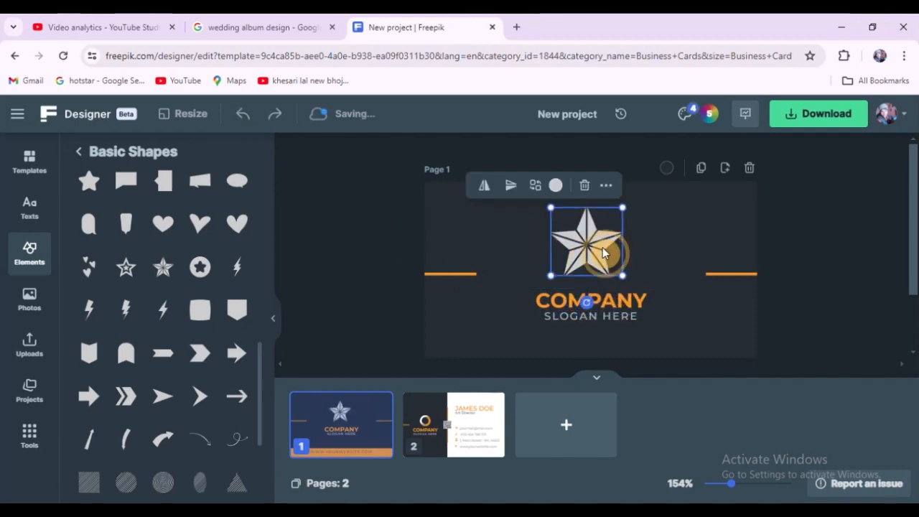
click(554, 186)
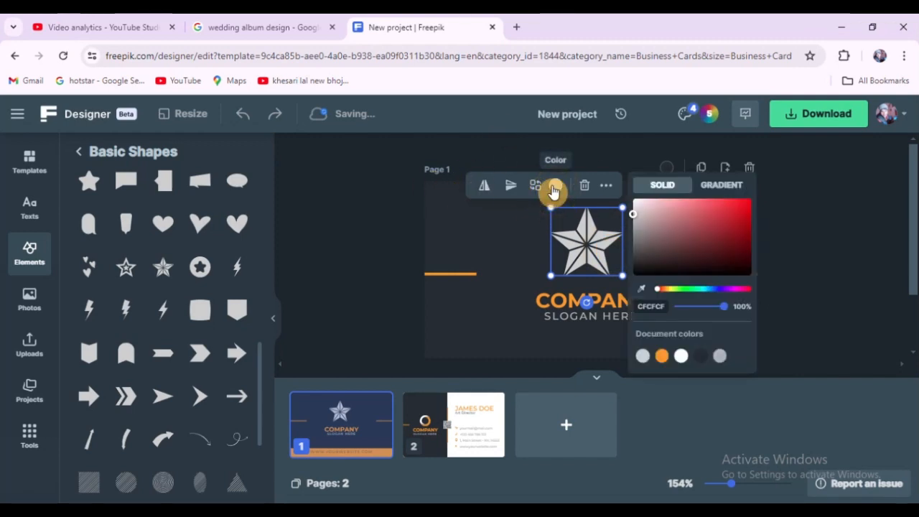
drag(703, 241, 733, 219)
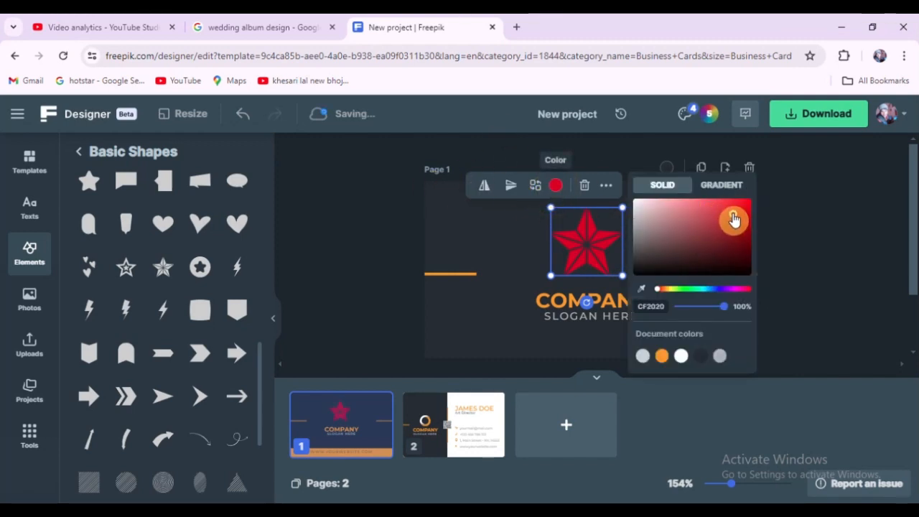
click(687, 288)
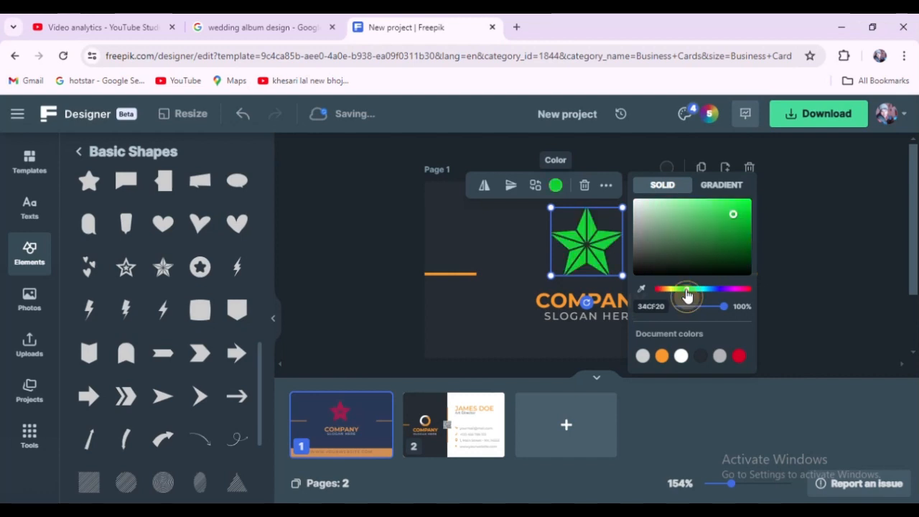
click(386, 220)
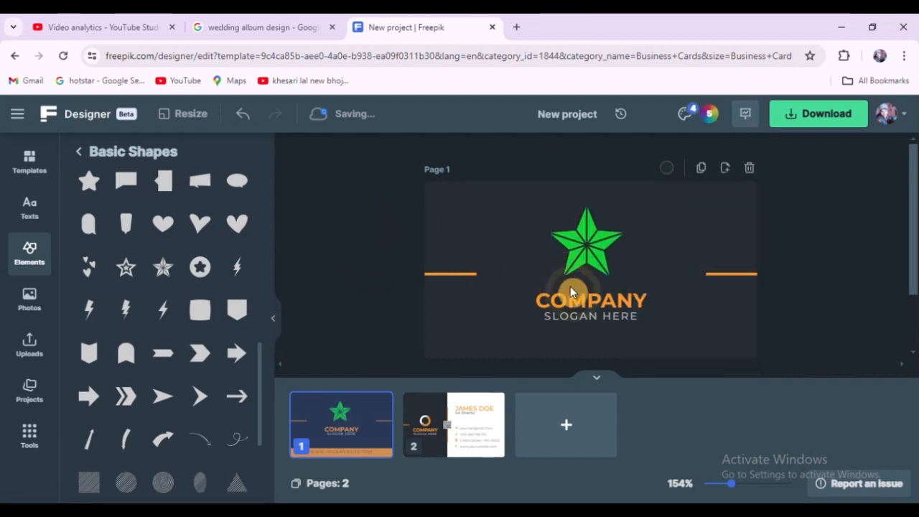
click(580, 300)
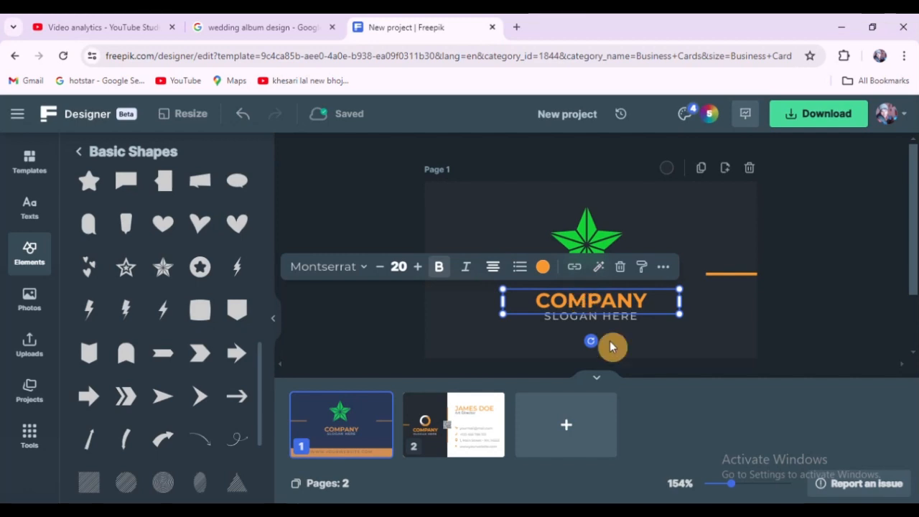
click(364, 204)
double_click(622, 305)
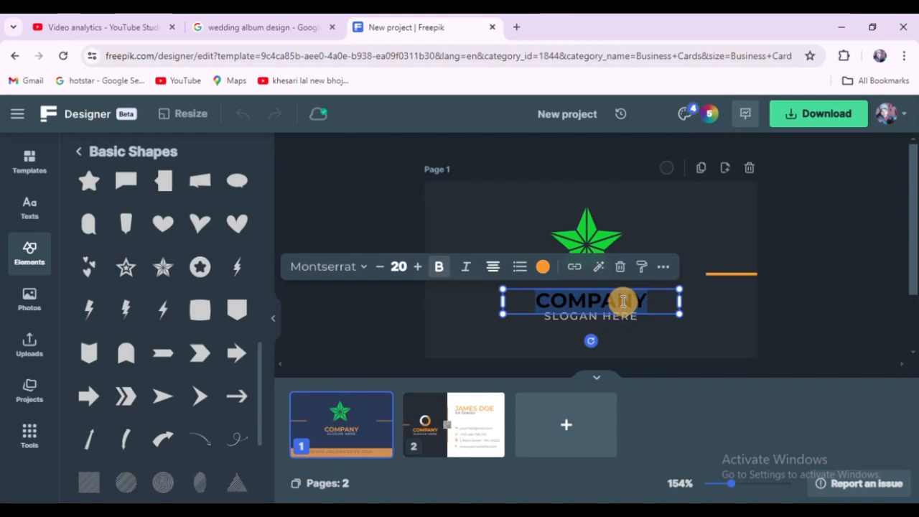
text(b)
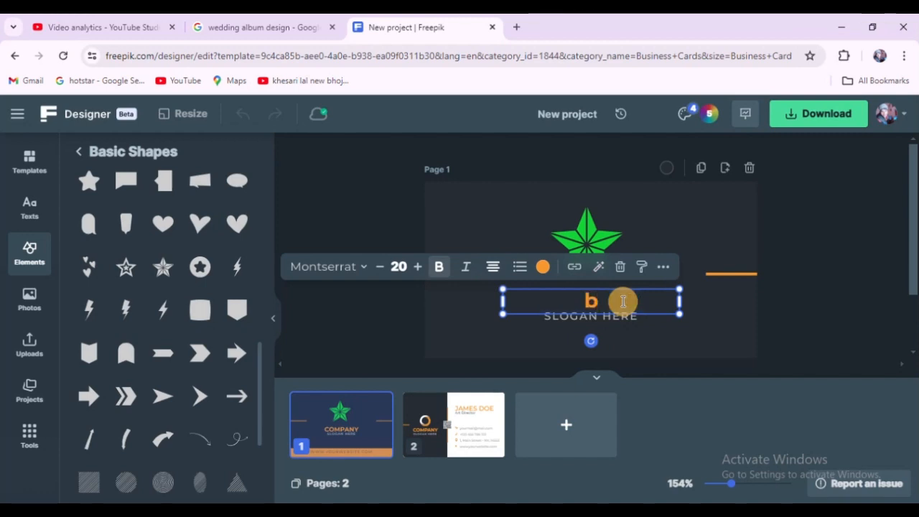
key(ctrl+z)
Step: Add a double-chevron shape and shrink it to a small icon left of the COMPANY text
click(333, 197)
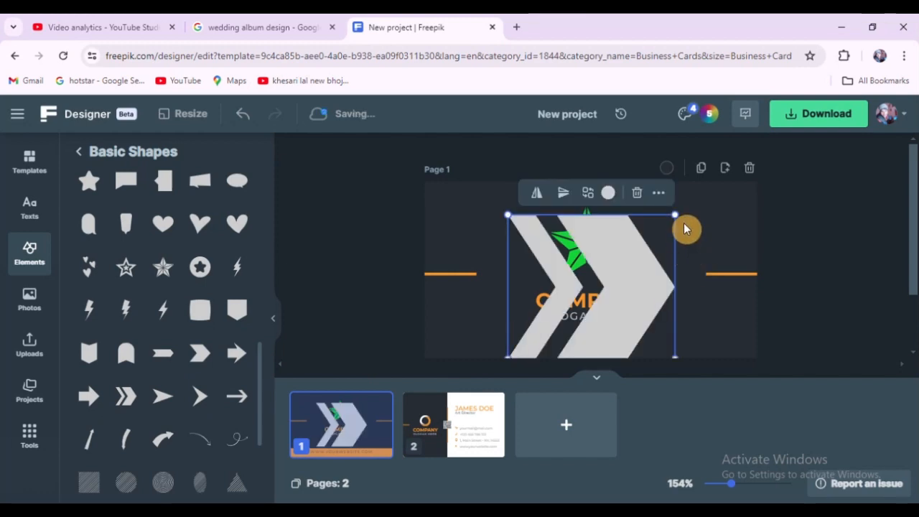
drag(677, 217, 498, 315)
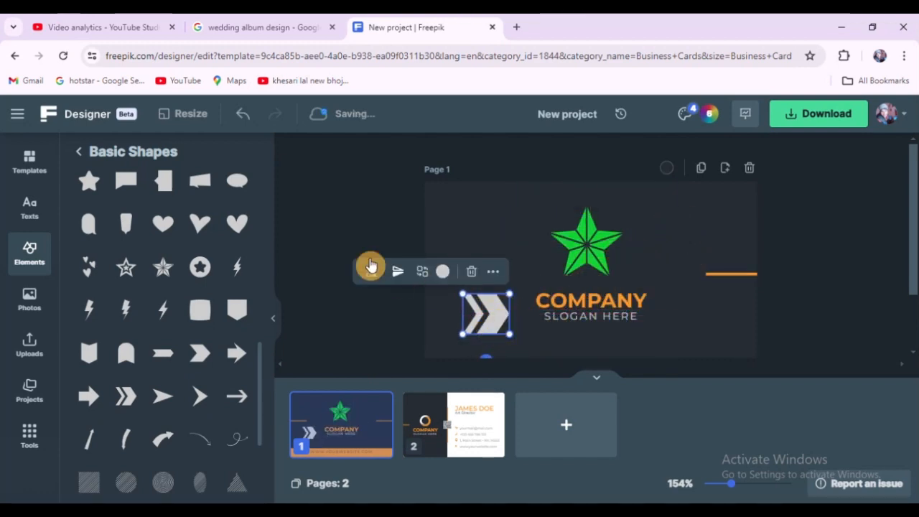
Step: Move the left orange line down to the chevron's level beside the COMPANY text
click(346, 224)
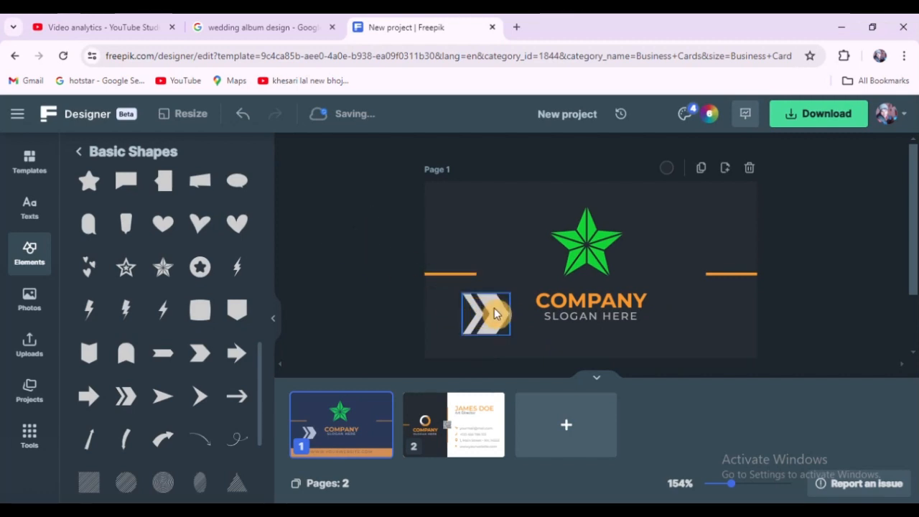
click(454, 275)
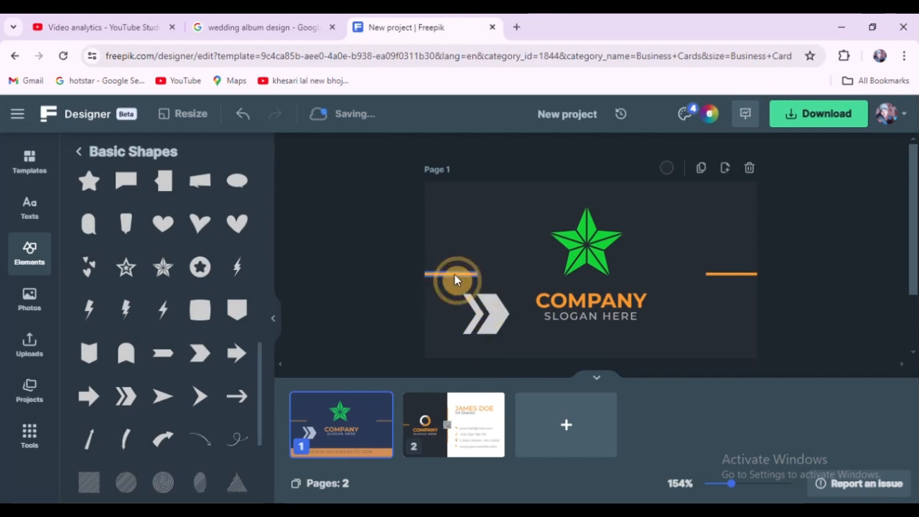
drag(455, 274, 442, 314)
click(359, 234)
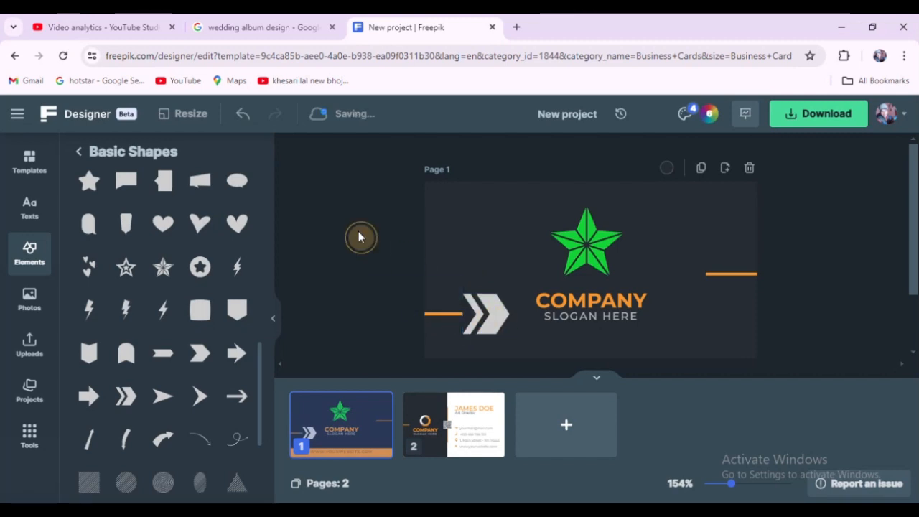
Step: Nudge the chevron slightly up and left beside the COMPANY text
click(605, 320)
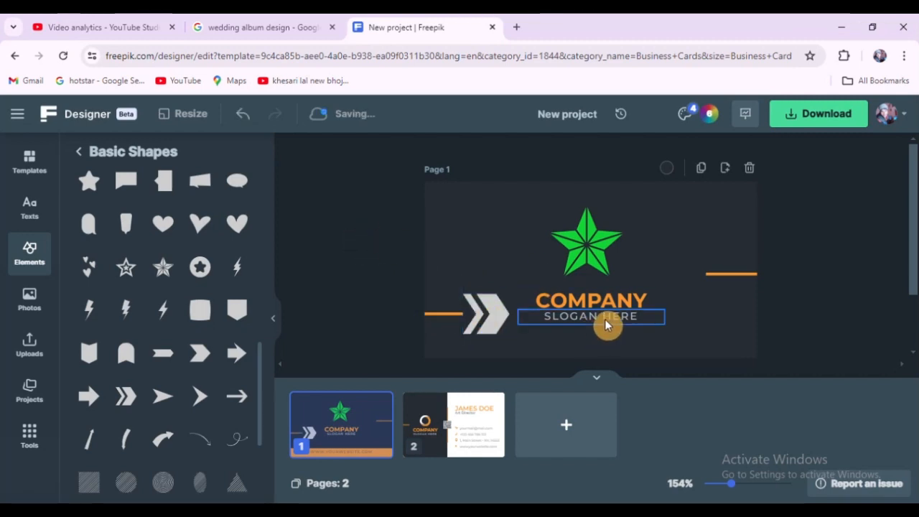
click(330, 217)
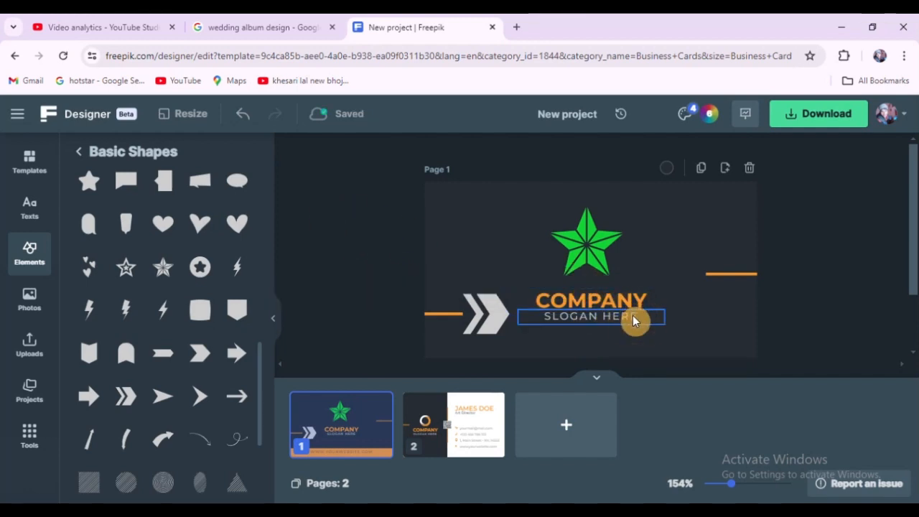
click(497, 316)
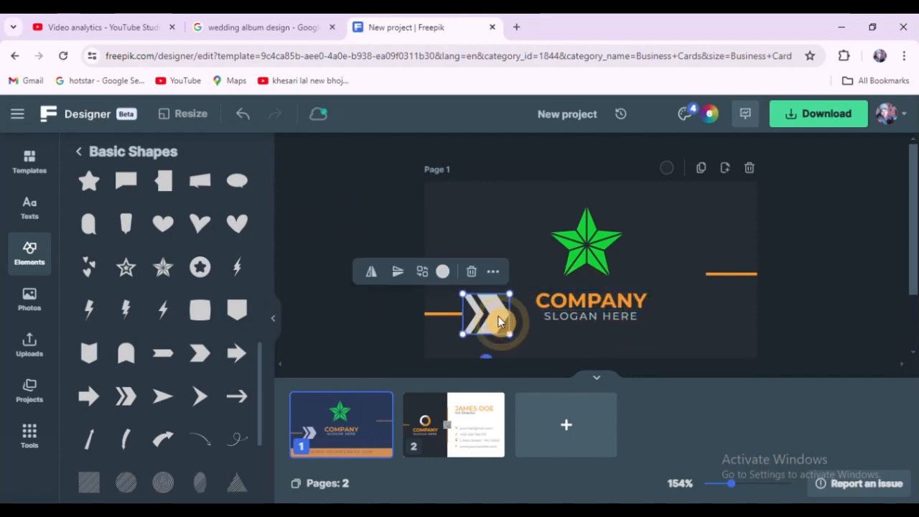
drag(498, 316, 487, 308)
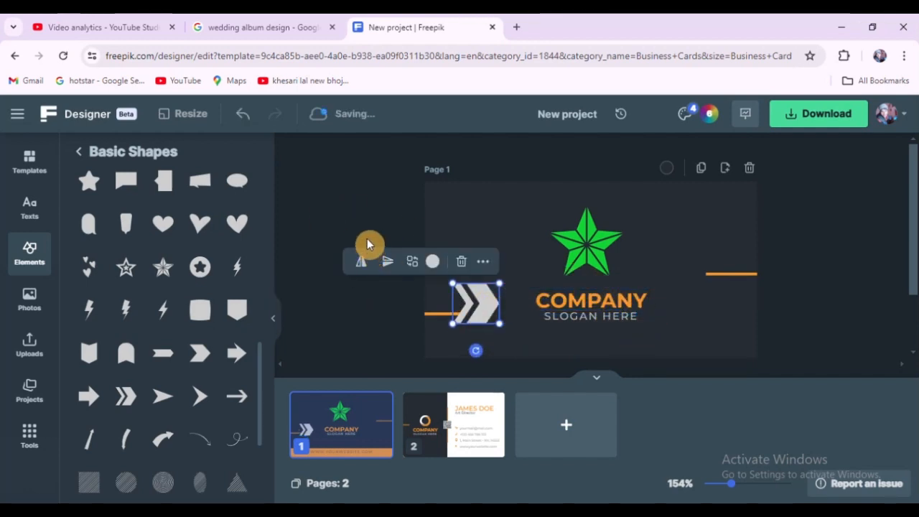
click(434, 320)
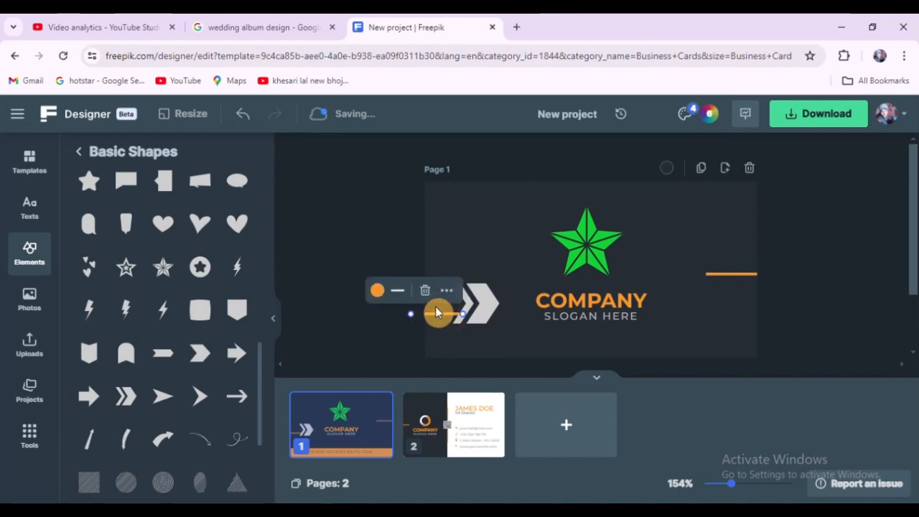
click(356, 224)
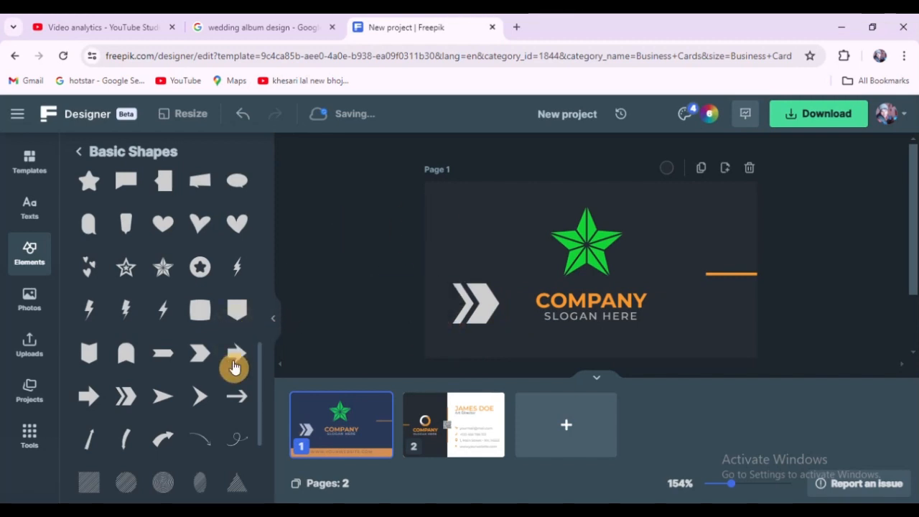
Step: Add a filled square from the basic shapes to the card
scroll(153, 404, down, 4)
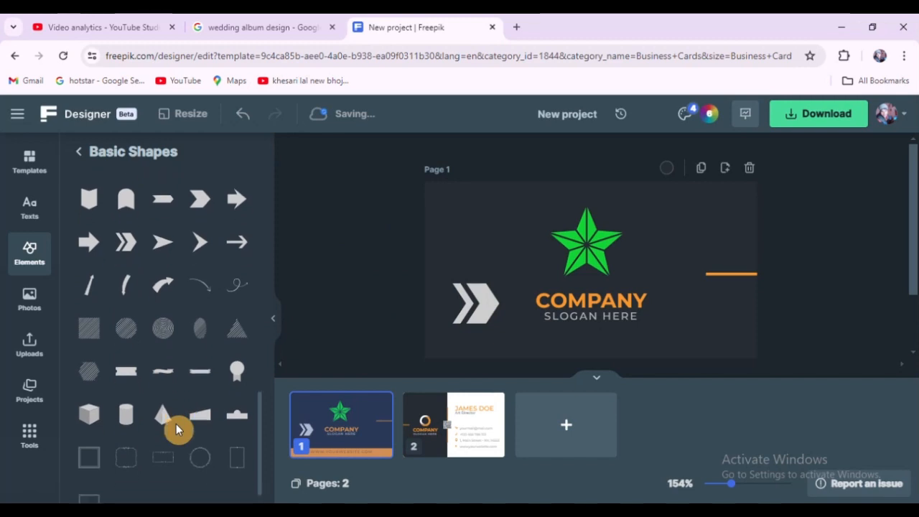
scroll(178, 408, up, 5)
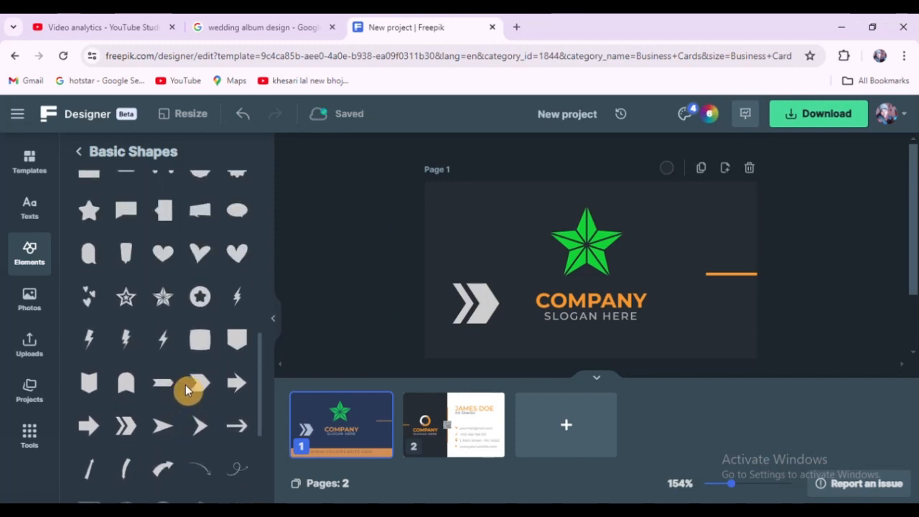
scroll(183, 388, up, 4)
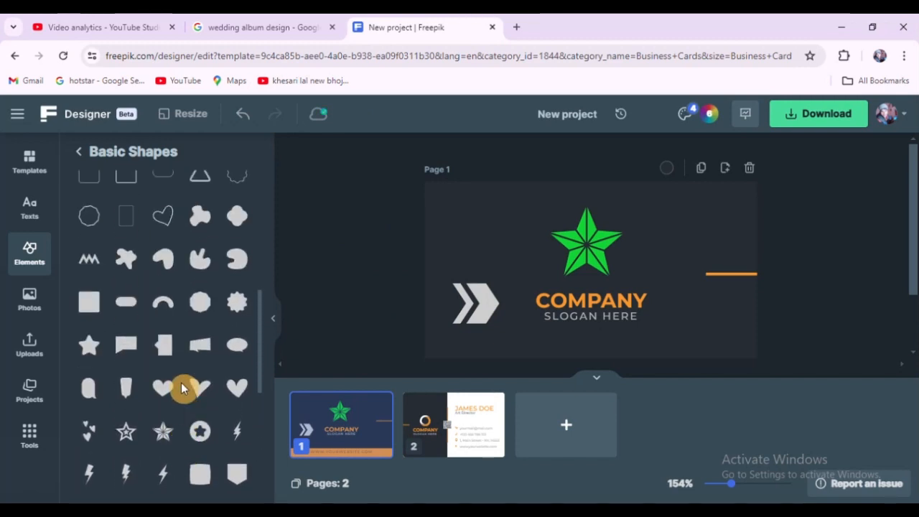
scroll(181, 383, up, 2)
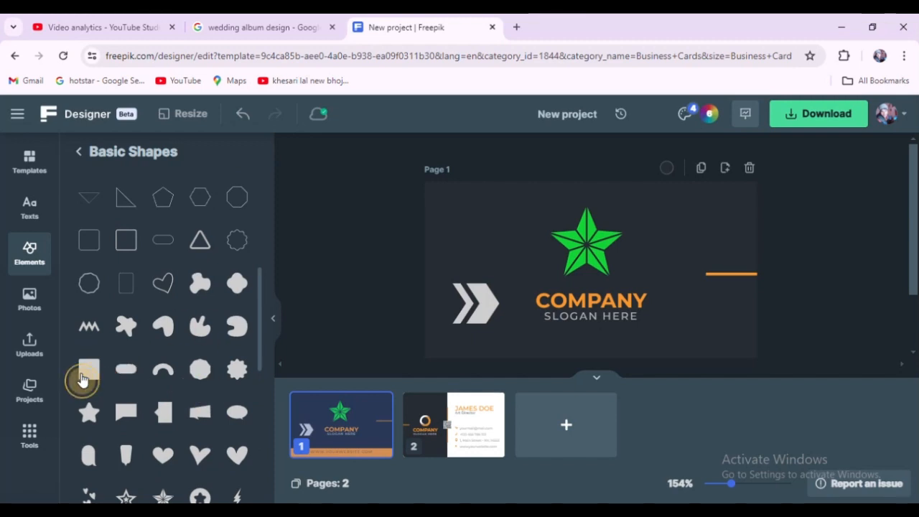
click(82, 381)
click(375, 246)
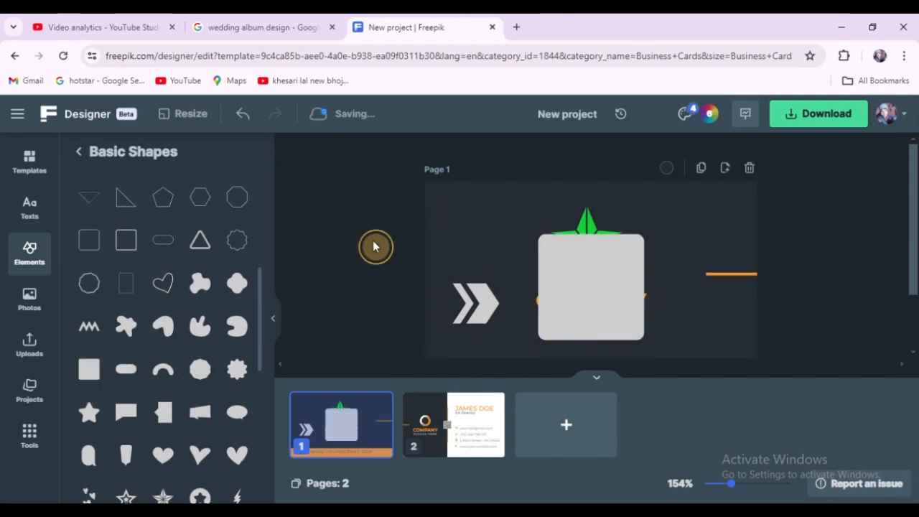
Step: Stretch the square into a wide band across the card's full width and send it backward
click(595, 273)
drag(593, 233, 592, 277)
drag(651, 308, 754, 292)
drag(533, 308, 408, 308)
right_click(538, 309)
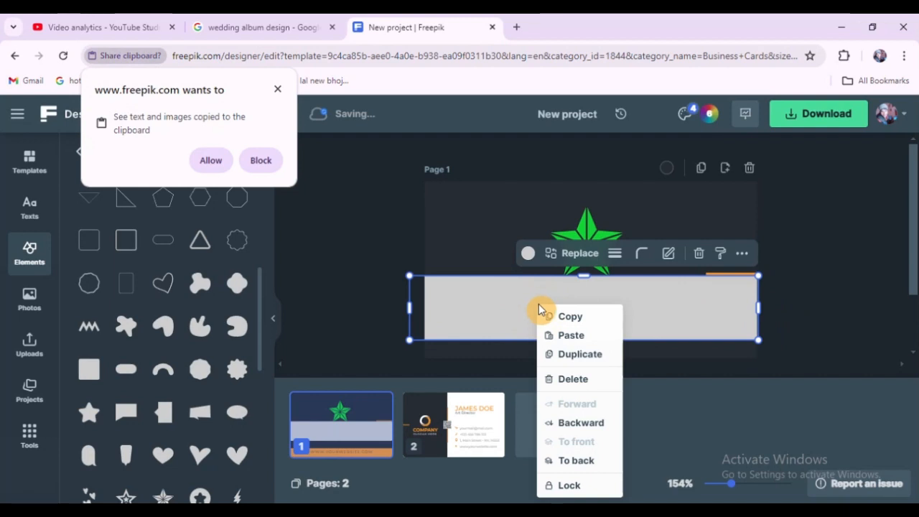
click(594, 425)
Step: Recolour the chevron black
click(497, 308)
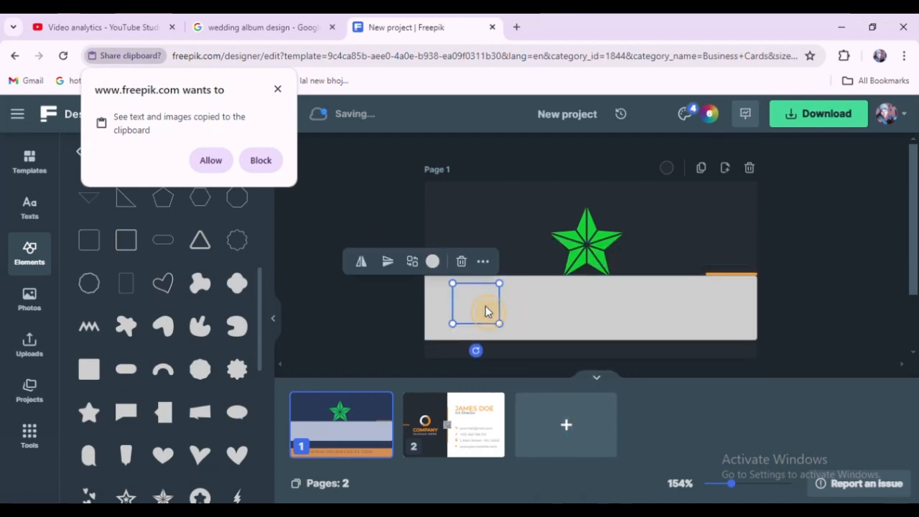
click(433, 262)
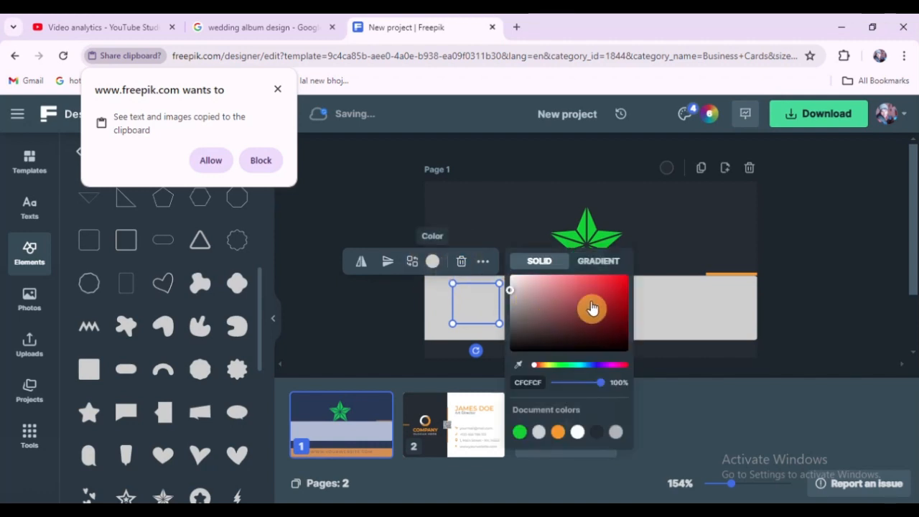
drag(591, 308, 642, 344)
click(361, 215)
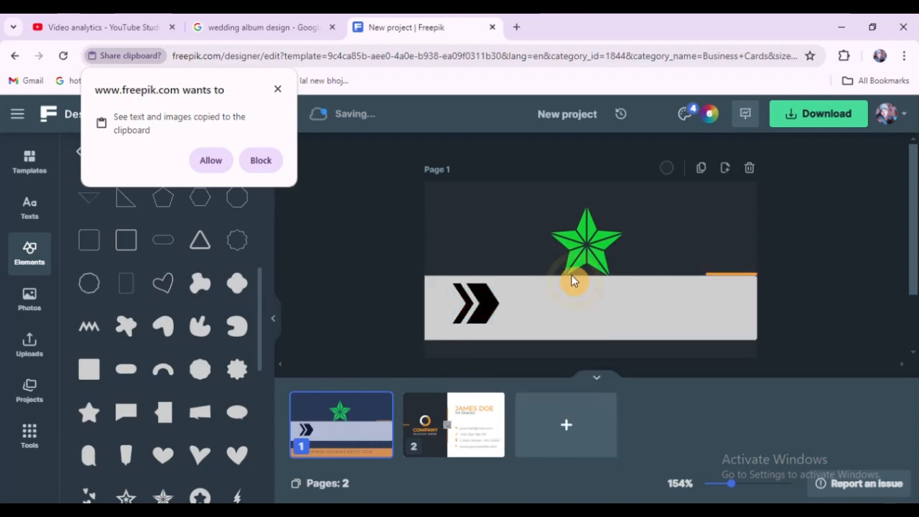
Step: Send the band one more layer backward behind the text
click(582, 315)
mouse_move(583, 314)
mouse_down()
mouse_move(581, 349)
mouse_move(585, 306)
mouse_up()
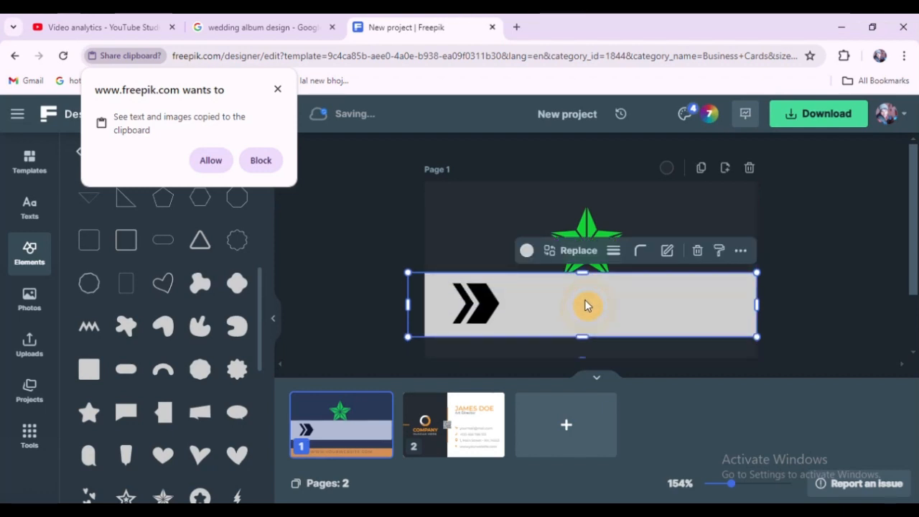
right_click(586, 306)
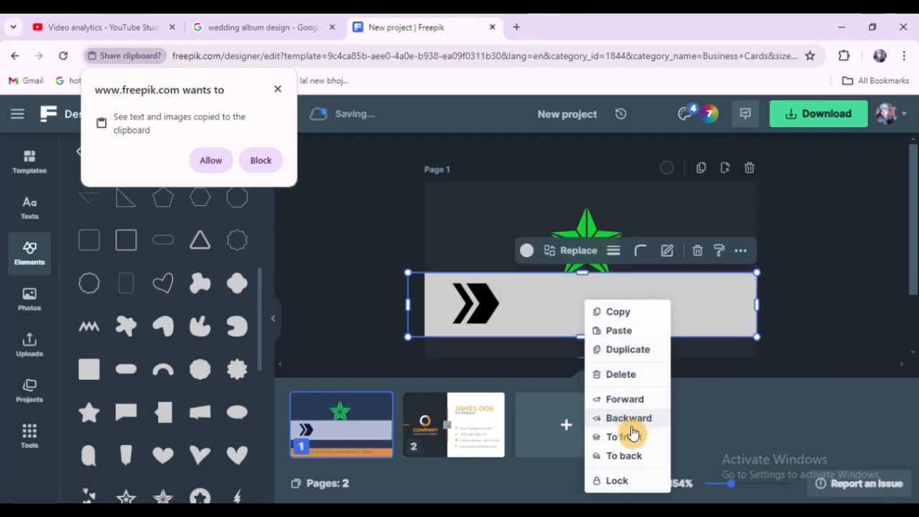
click(629, 418)
click(424, 248)
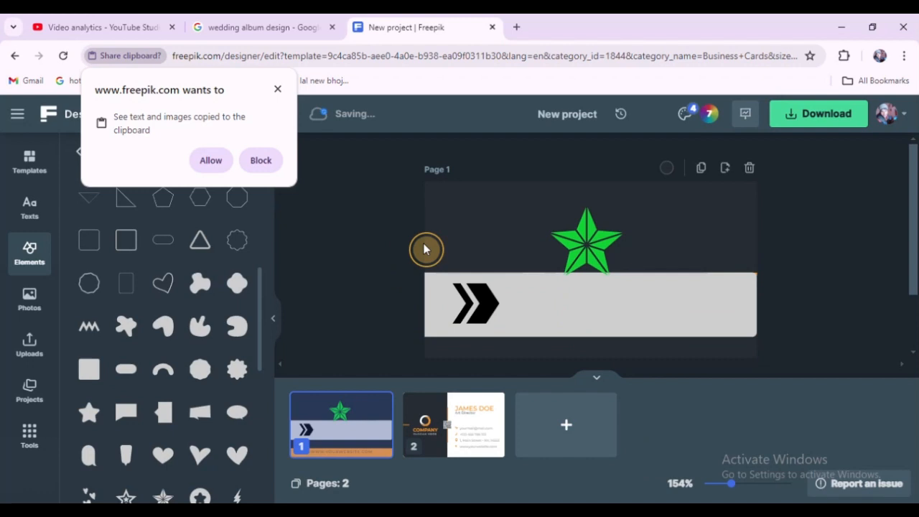
Step: Move the band down to the card's bottom edge
click(595, 310)
drag(595, 310, 575, 352)
click(378, 260)
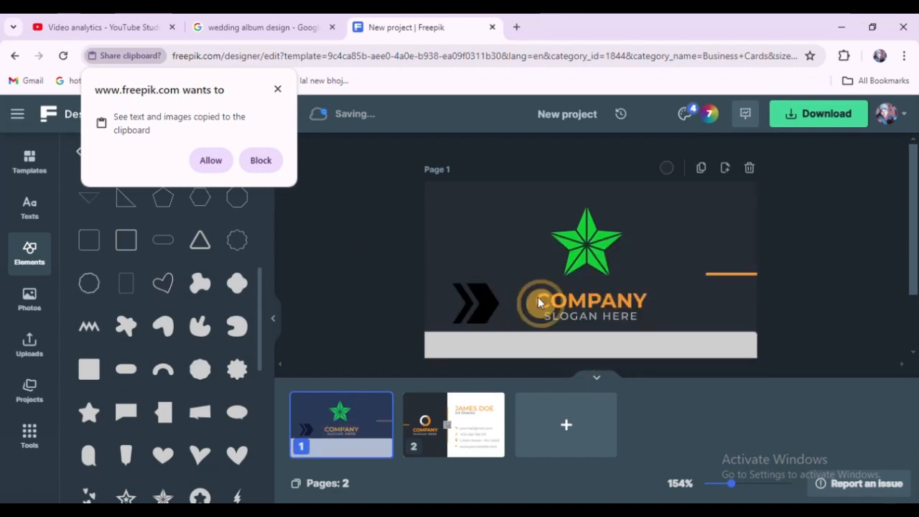
Step: Fill the bottom band with the green document colour used by the star
click(626, 351)
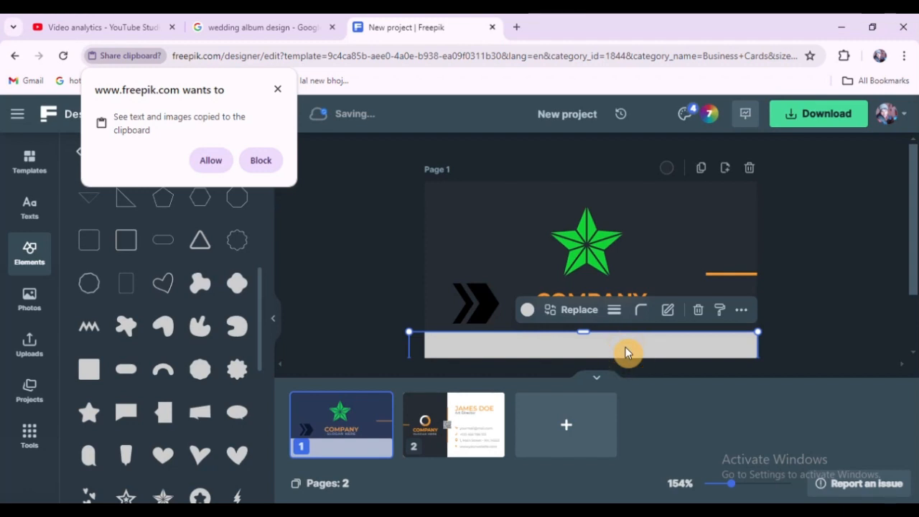
click(527, 310)
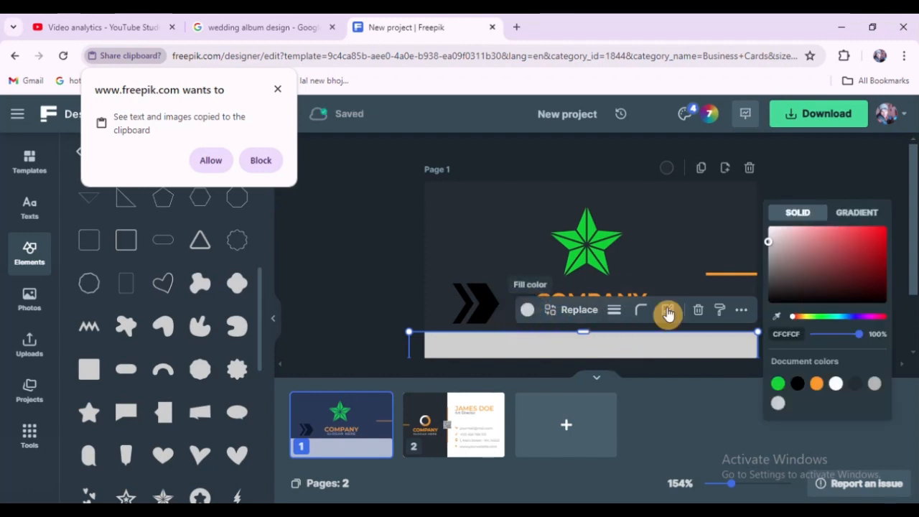
click(849, 316)
drag(843, 297, 886, 253)
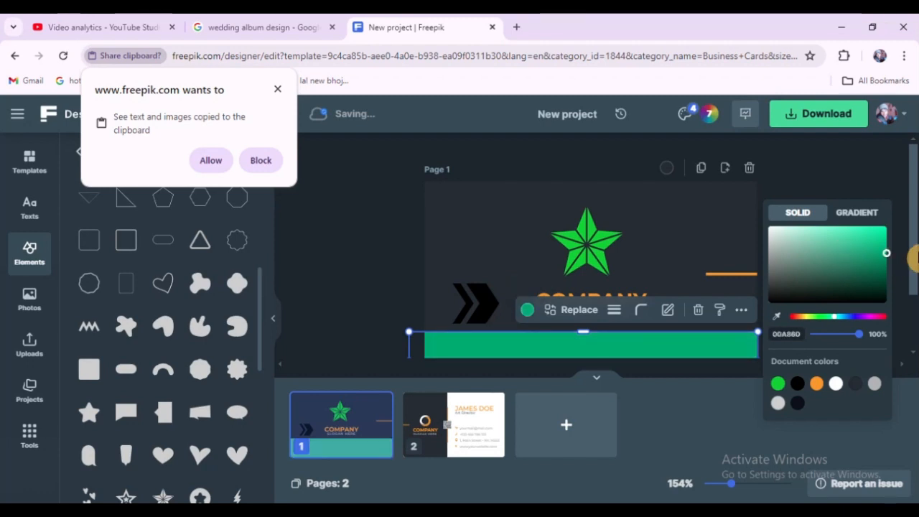
click(778, 389)
click(371, 254)
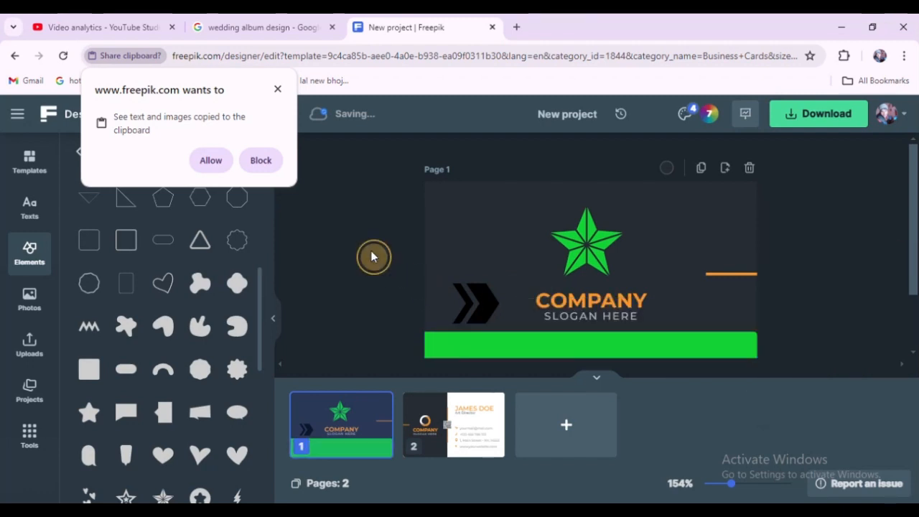
Step: Replace the COMPANY text with YOURNAME
click(612, 305)
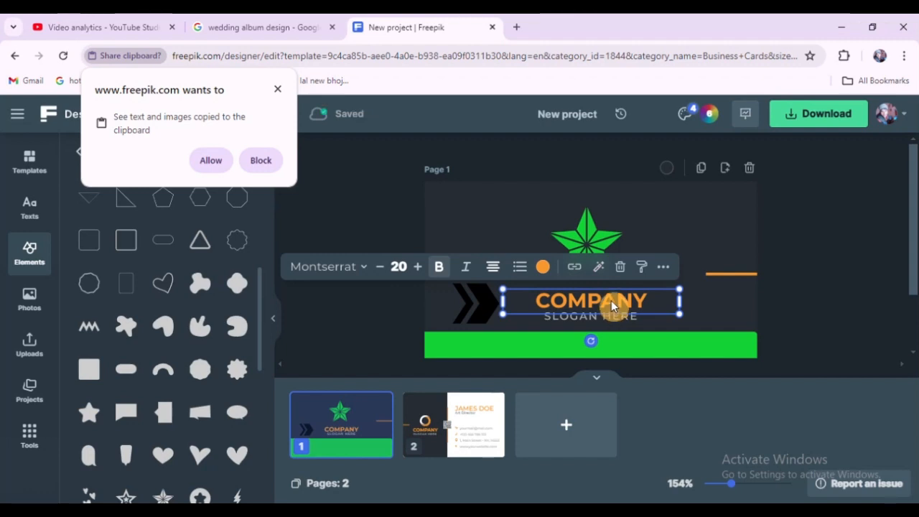
double_click(611, 300)
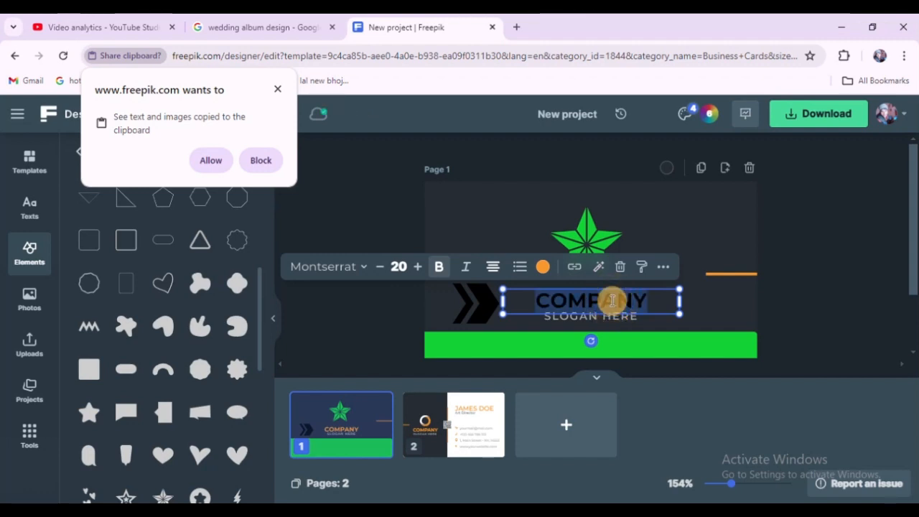
text(yo)
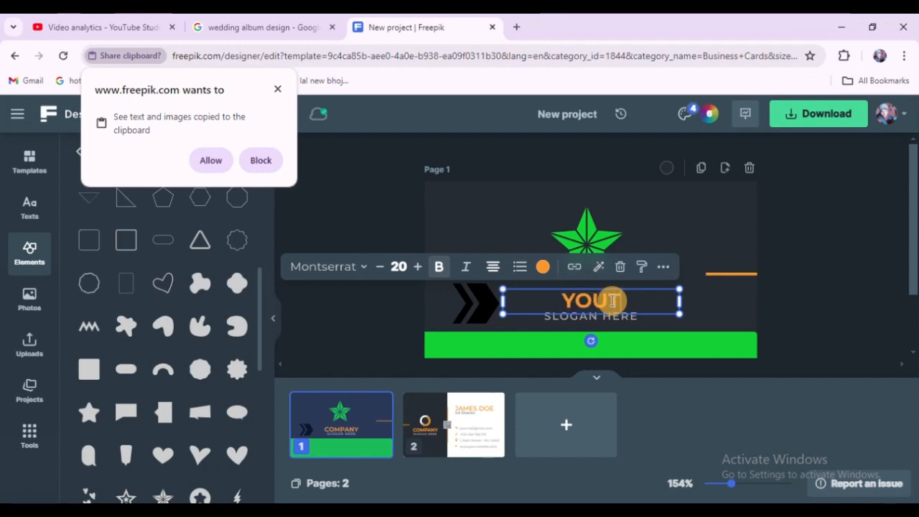
text(U)
key(BackSpace)
key(BackSpace)
text(R)
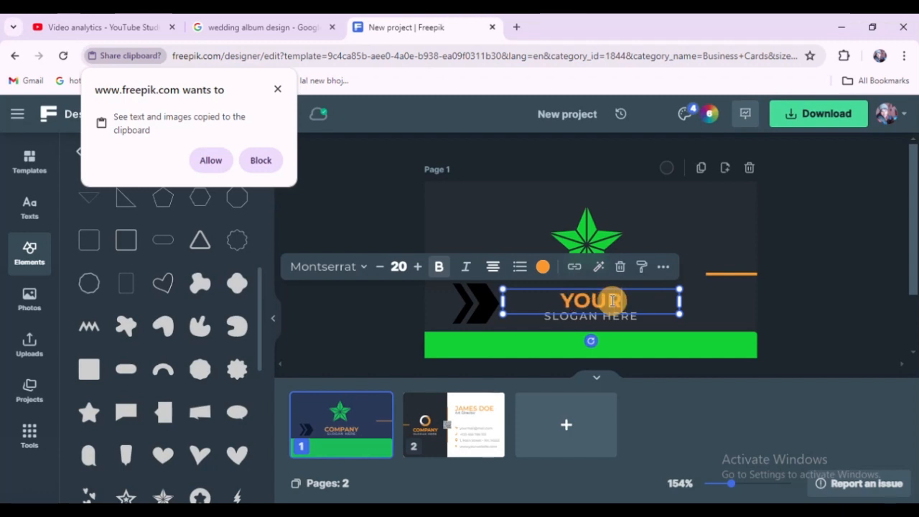
text(NAME)
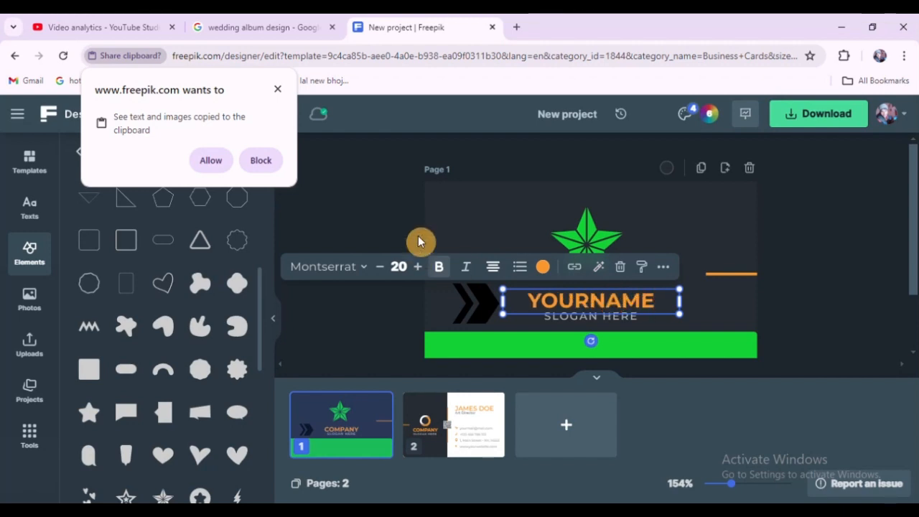
click(378, 219)
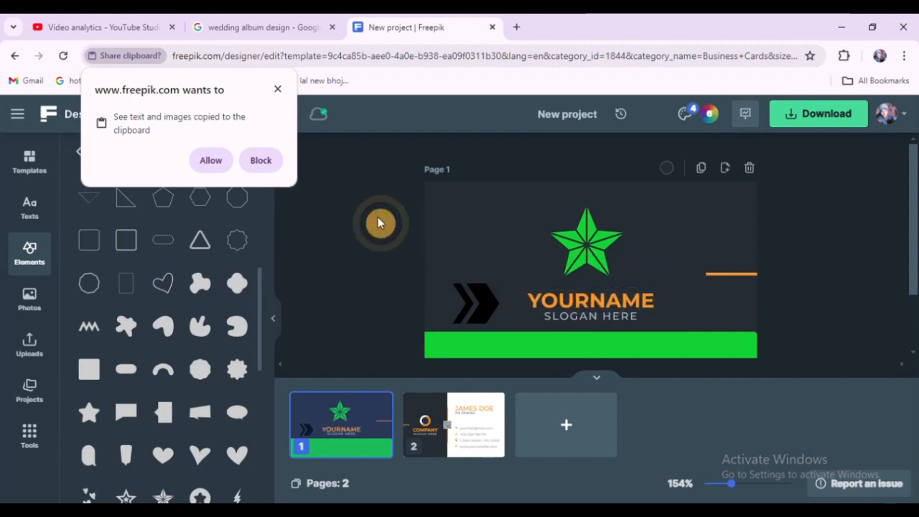
click(583, 316)
double_click(583, 316)
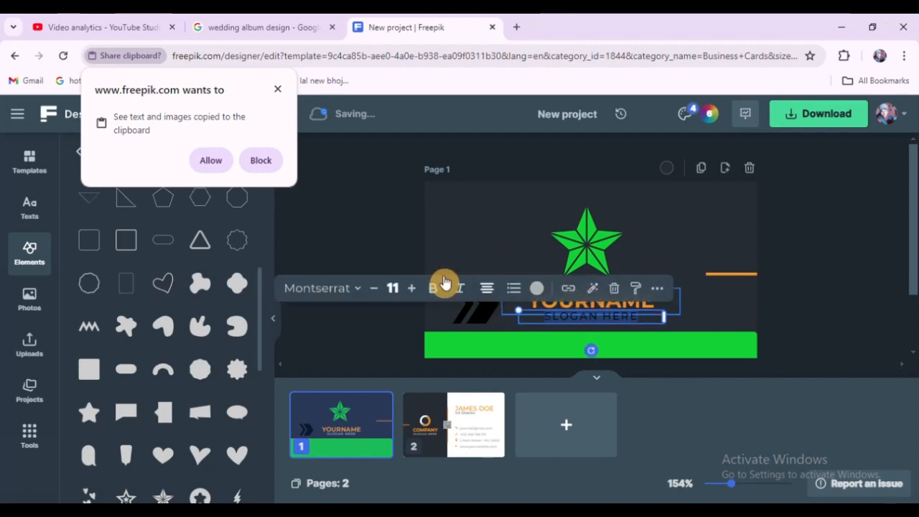
click(366, 219)
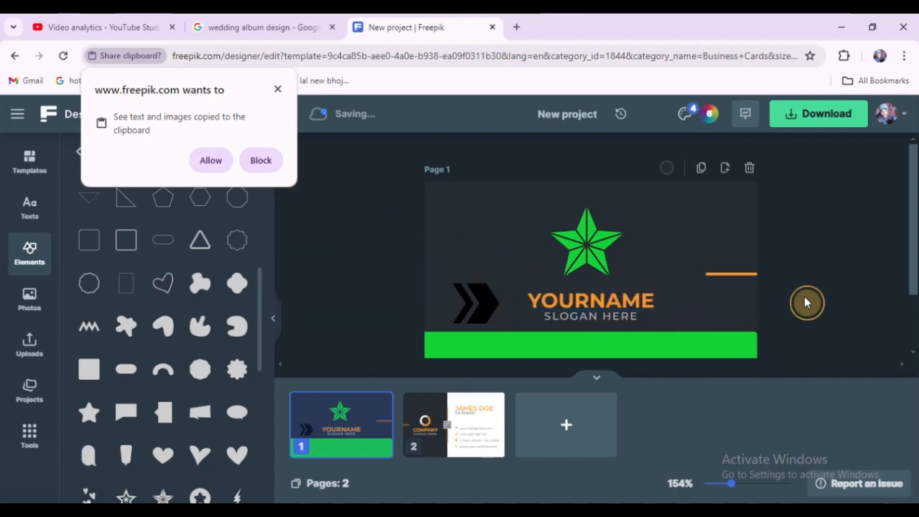
click(479, 309)
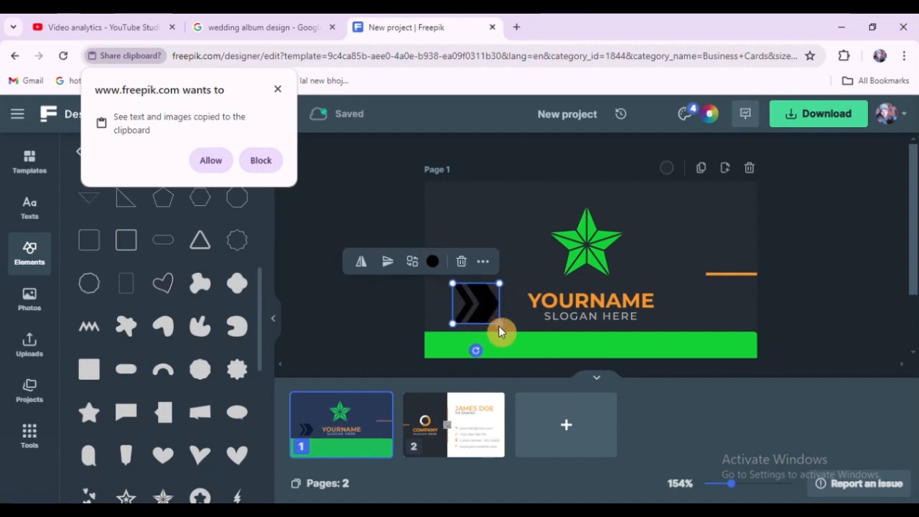
Step: Shrink the chevron next to YOURNAME and recolour it white
drag(499, 327, 507, 310)
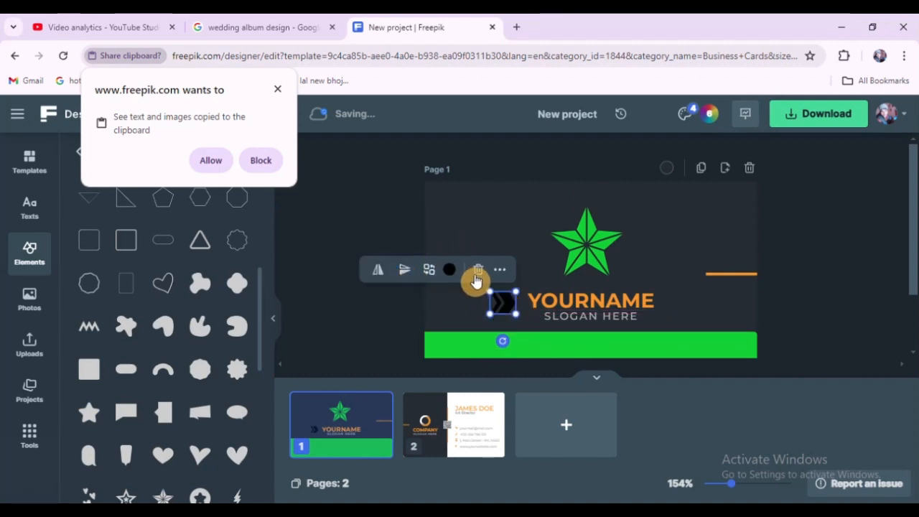
click(450, 273)
click(527, 285)
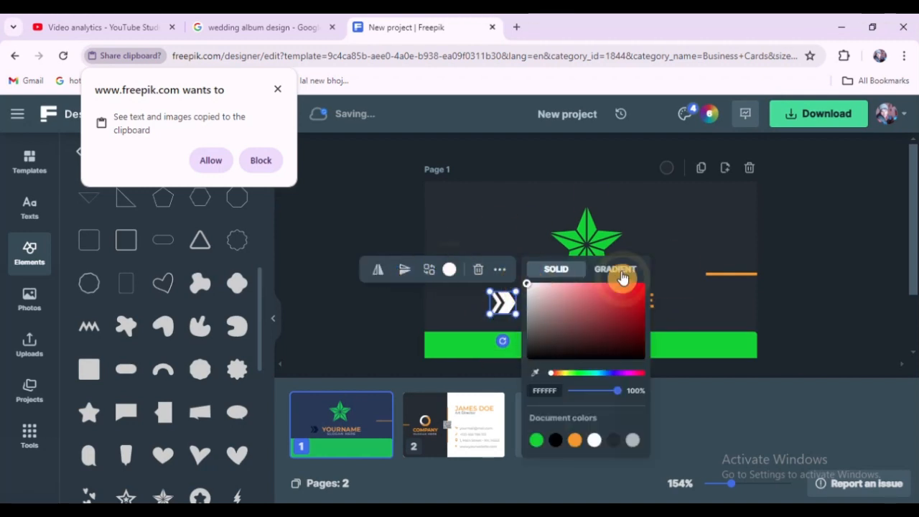
click(338, 205)
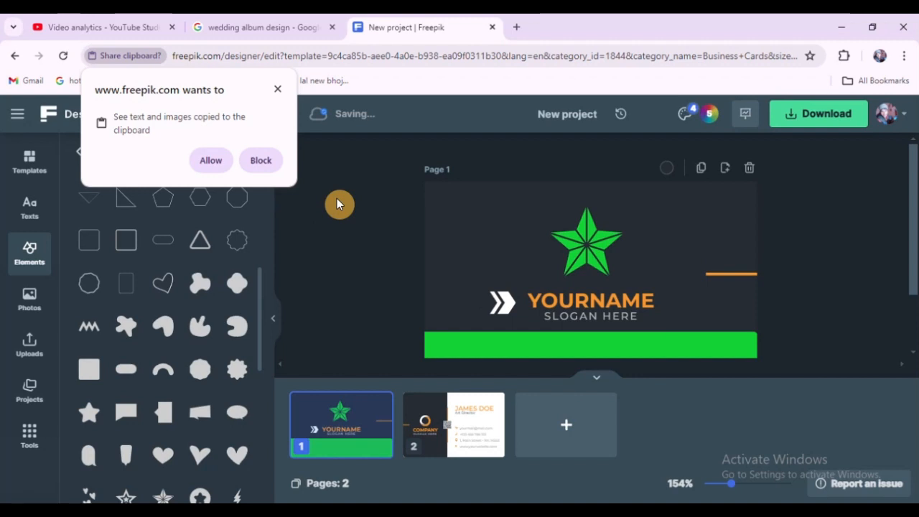
click(274, 318)
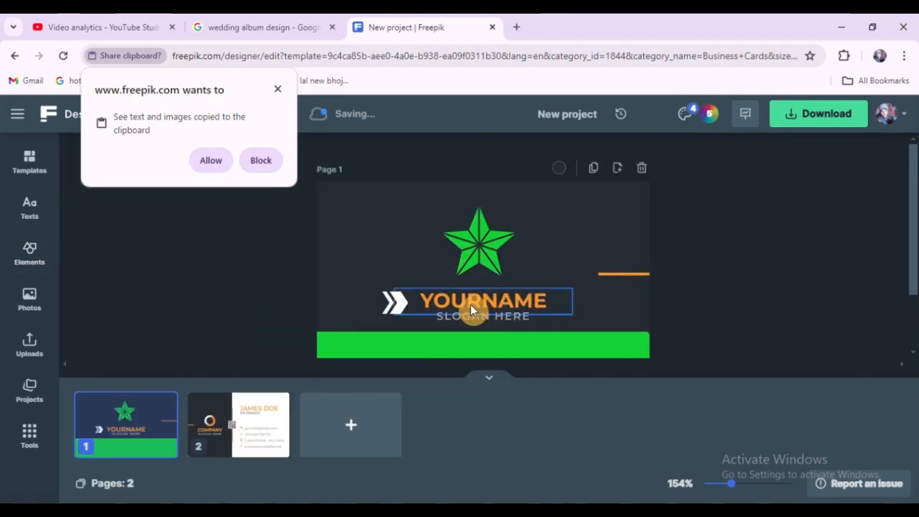
click(489, 385)
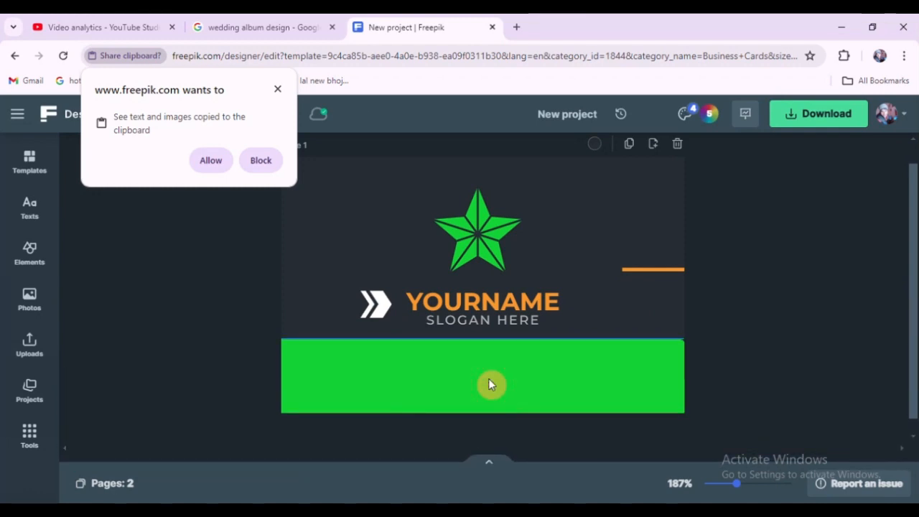
click(278, 89)
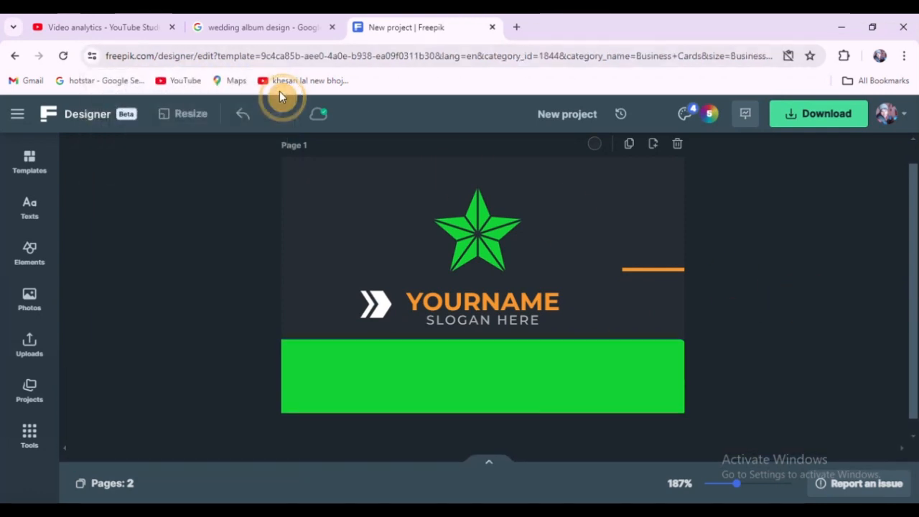
click(199, 202)
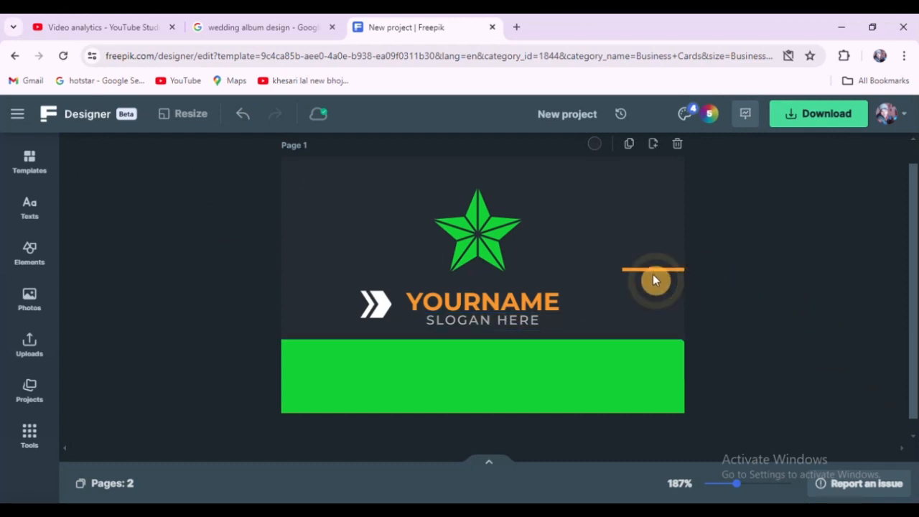
Step: Move the orange line from the card's right edge to the left of the chevron
drag(653, 269, 331, 304)
click(761, 289)
click(333, 302)
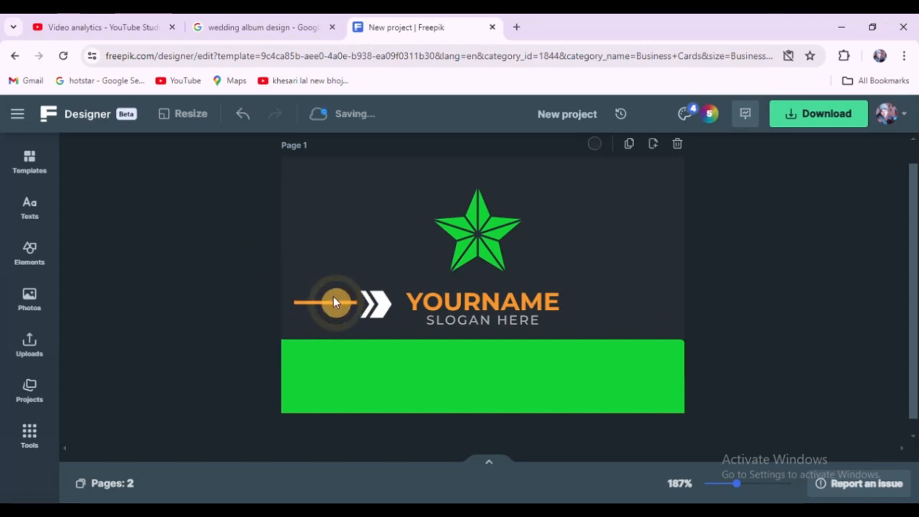
Step: Move the YOURNAME text slightly upward
click(491, 322)
click(660, 298)
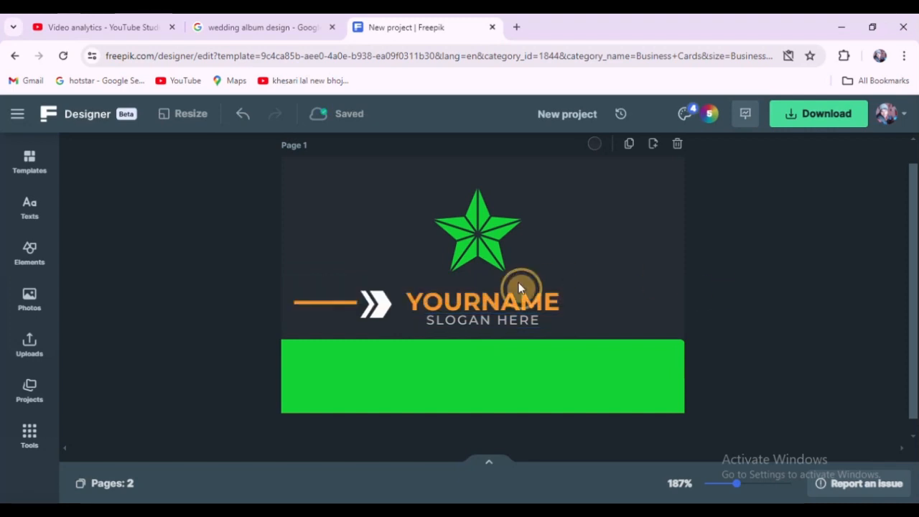
drag(508, 297, 508, 287)
click(197, 216)
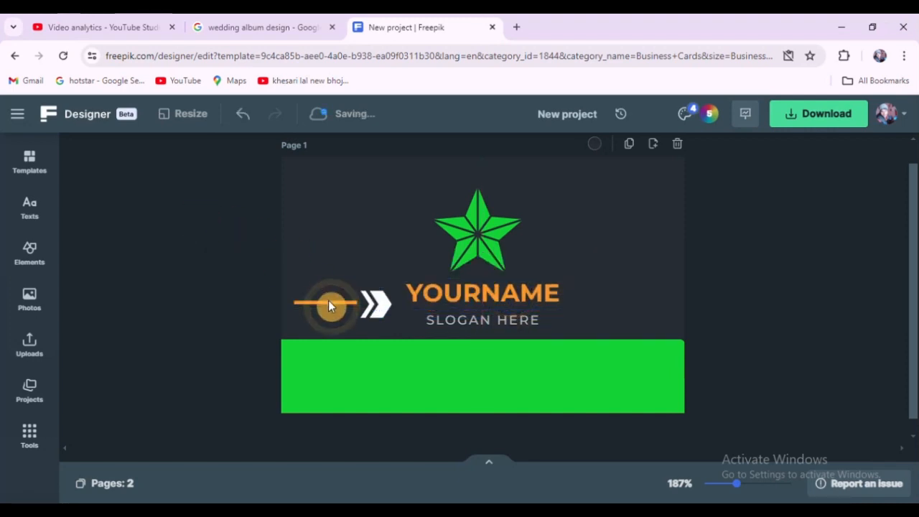
Step: Place the orange line under YOURNAME and stretch its ends to span the name's width
drag(328, 303, 486, 313)
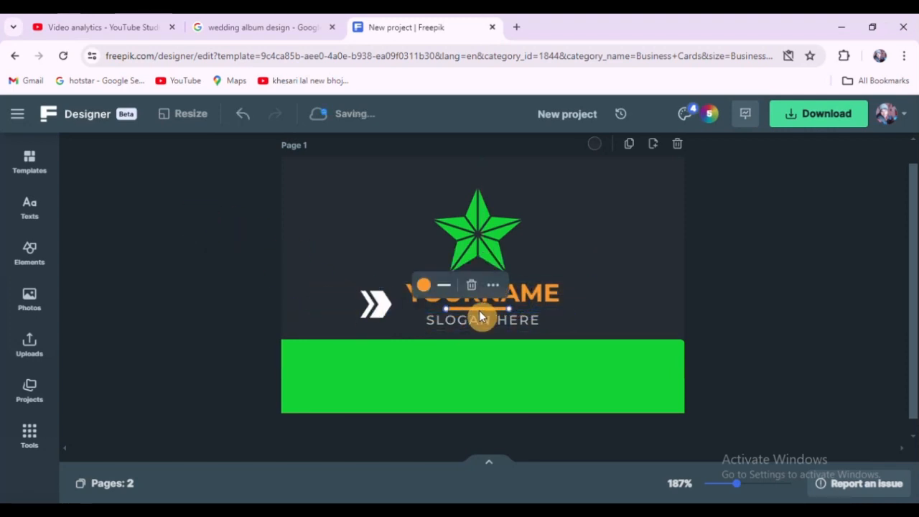
ctrl+scroll(510, 311, up, 5)
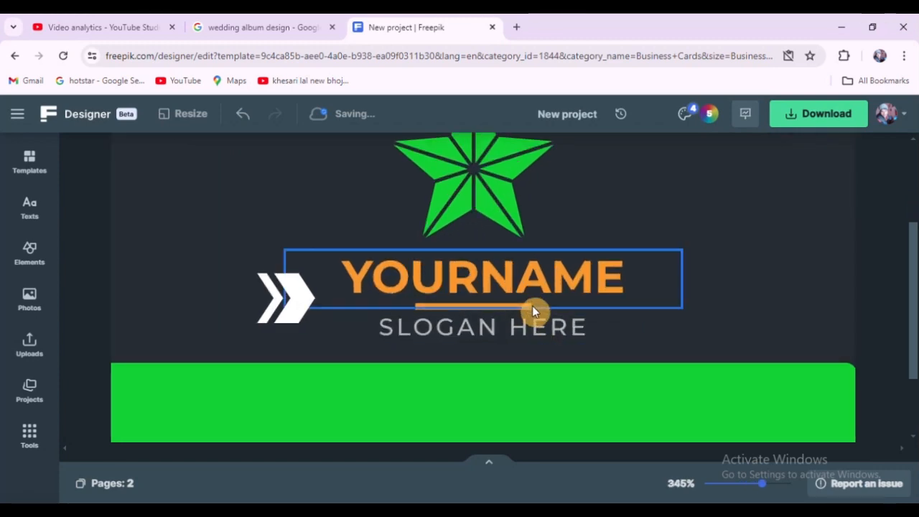
ctrl+scroll(533, 305, up, 1)
click(532, 306)
drag(536, 306, 645, 309)
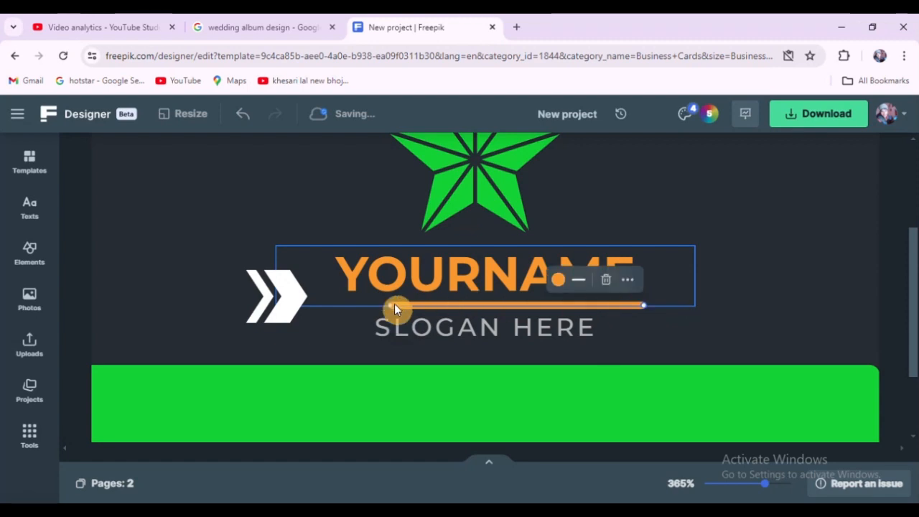
drag(395, 303, 369, 304)
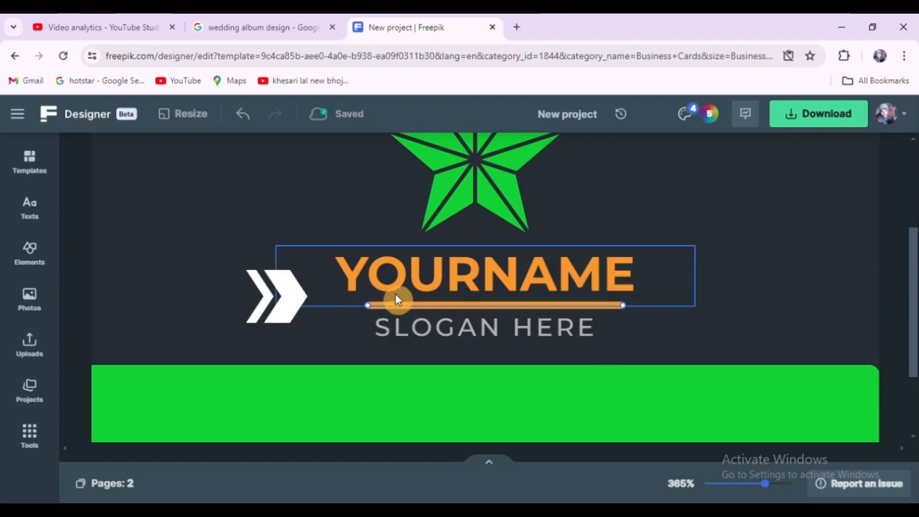
Step: Try moving the name and slogan text group down onto the green band, then undo the move
scroll(395, 294, down, 5)
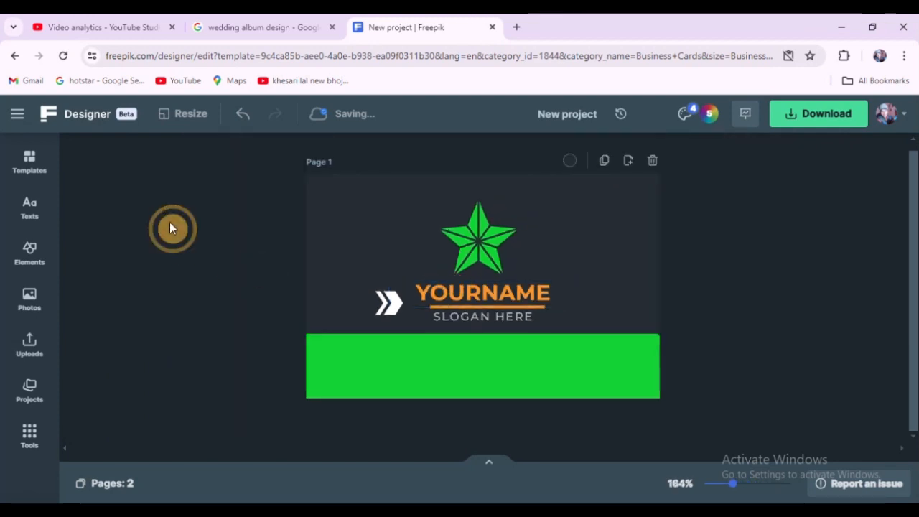
scroll(744, 279, down, 2)
scroll(675, 311, up, 3)
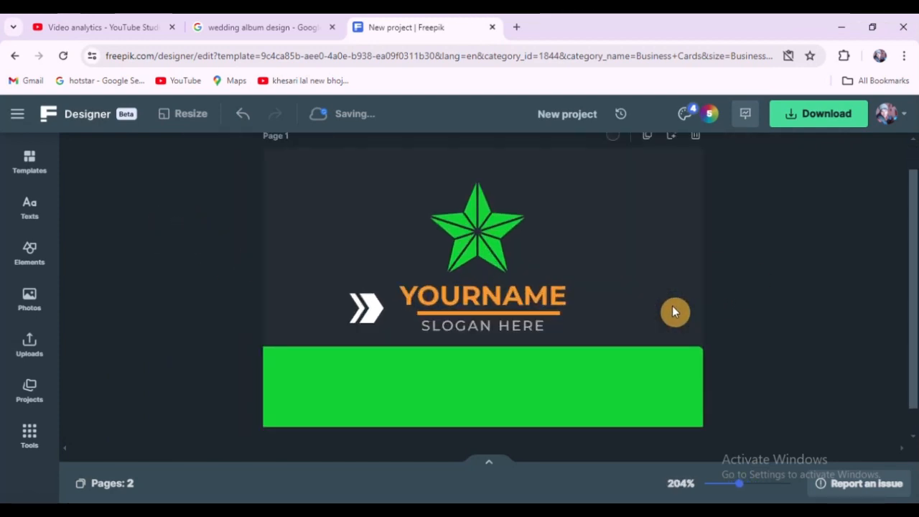
scroll(672, 306, up, 1)
click(602, 401)
click(585, 298)
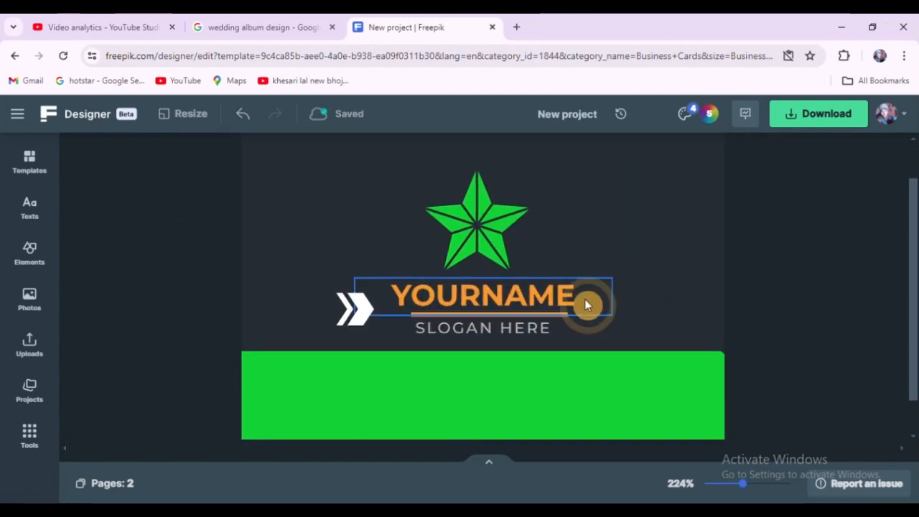
click(555, 300)
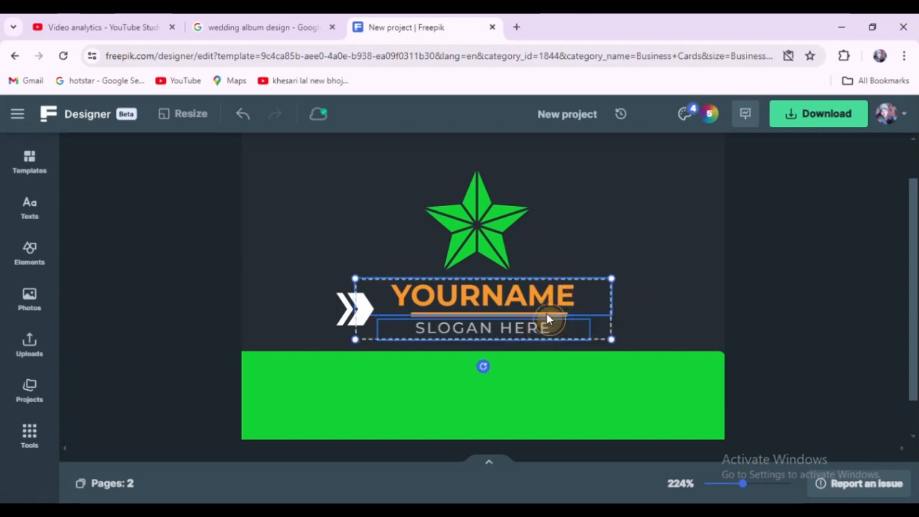
drag(540, 313, 540, 377)
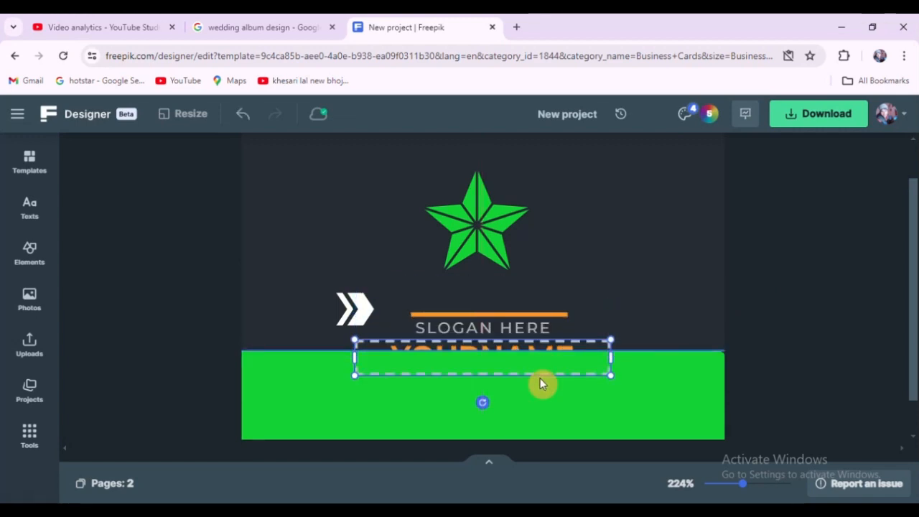
key(ctrl+z)
scroll(550, 287, down, 5)
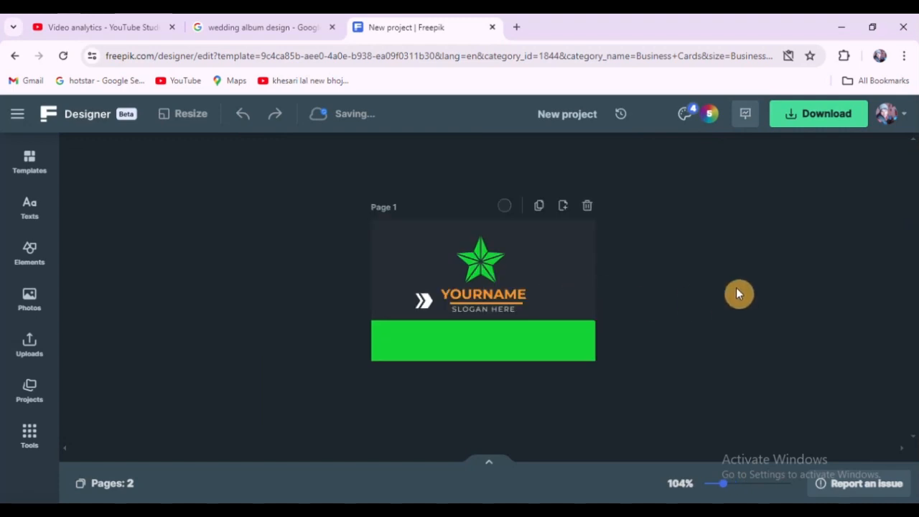
scroll(515, 250, down, 2)
scroll(466, 287, up, 4)
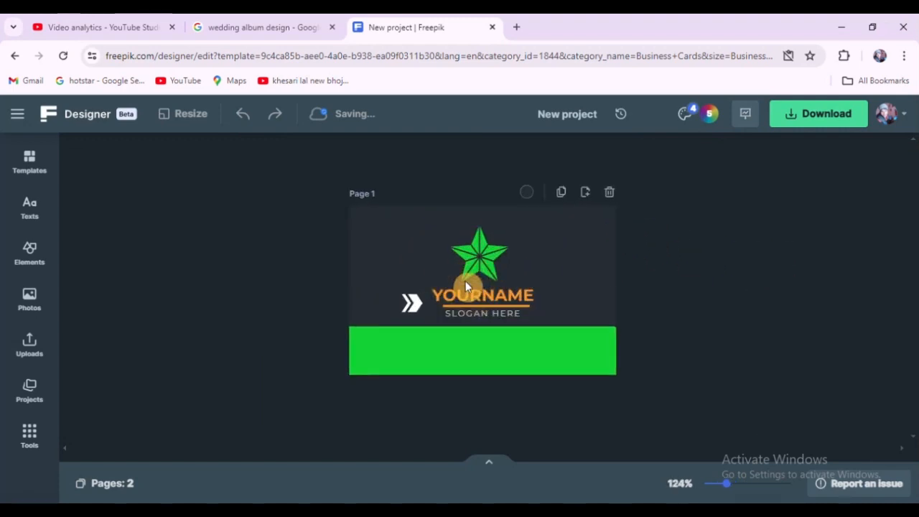
scroll(465, 287, up, 2)
click(482, 264)
click(718, 267)
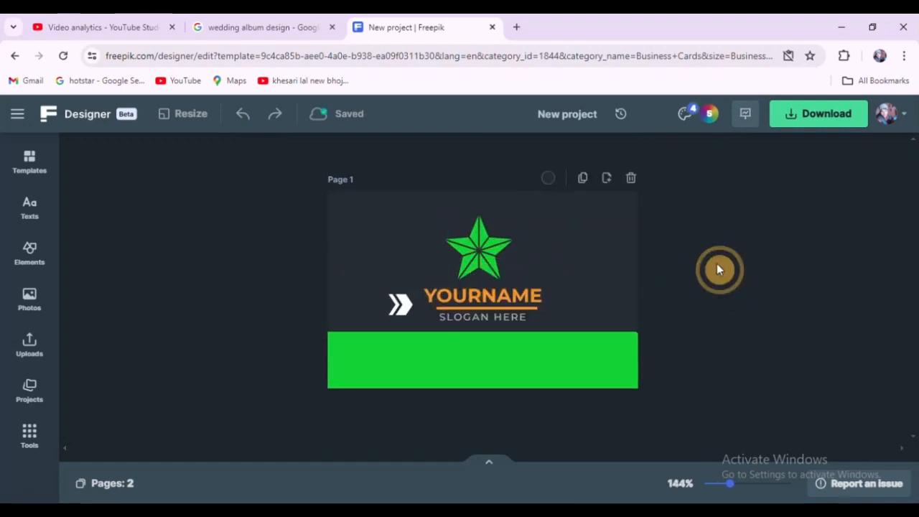
Step: Insert a grey tag-shaped arrow from the basic shapes onto the card
click(30, 257)
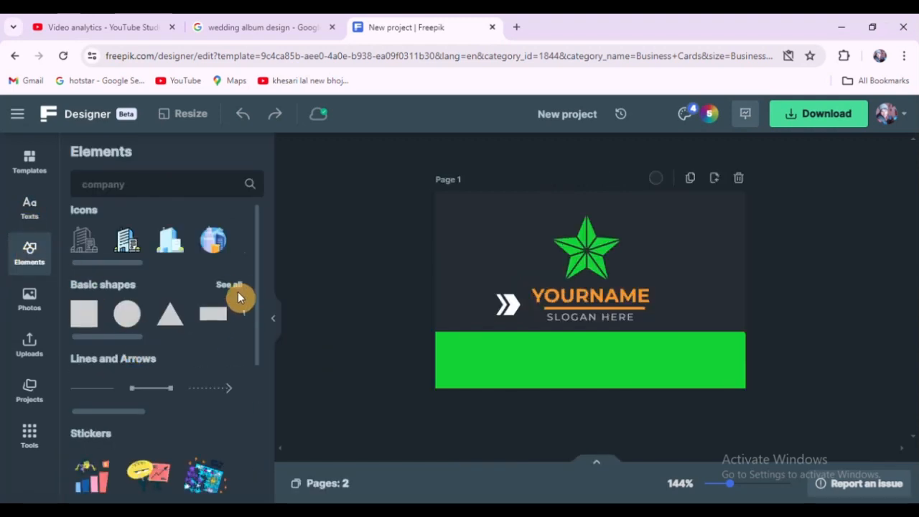
click(237, 288)
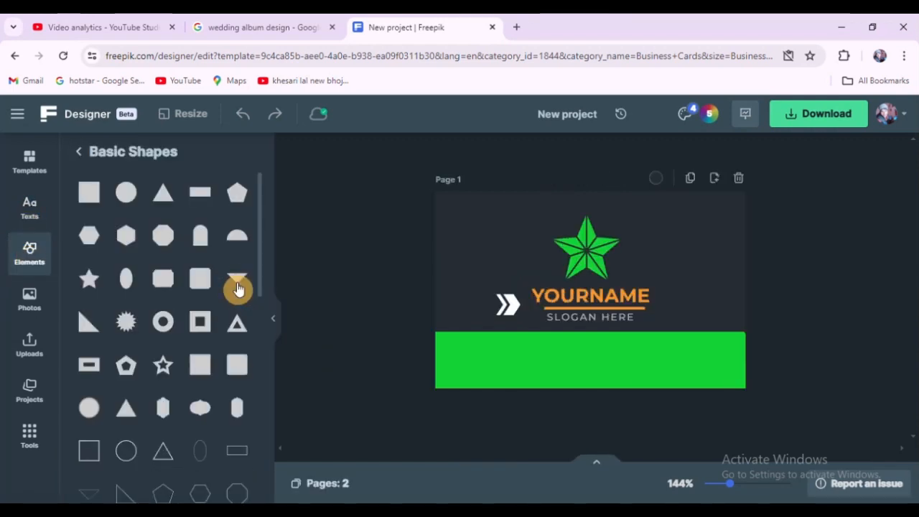
scroll(149, 363, down, 3)
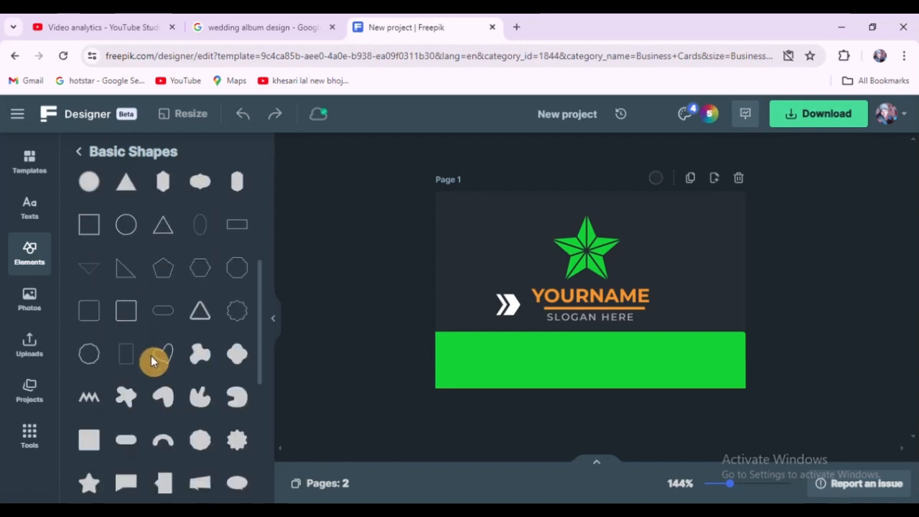
scroll(152, 361, down, 4)
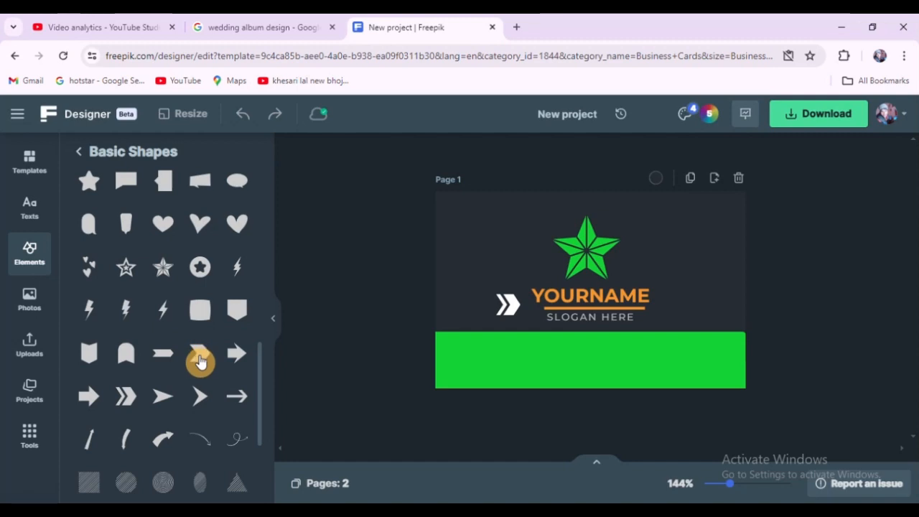
click(164, 355)
click(389, 246)
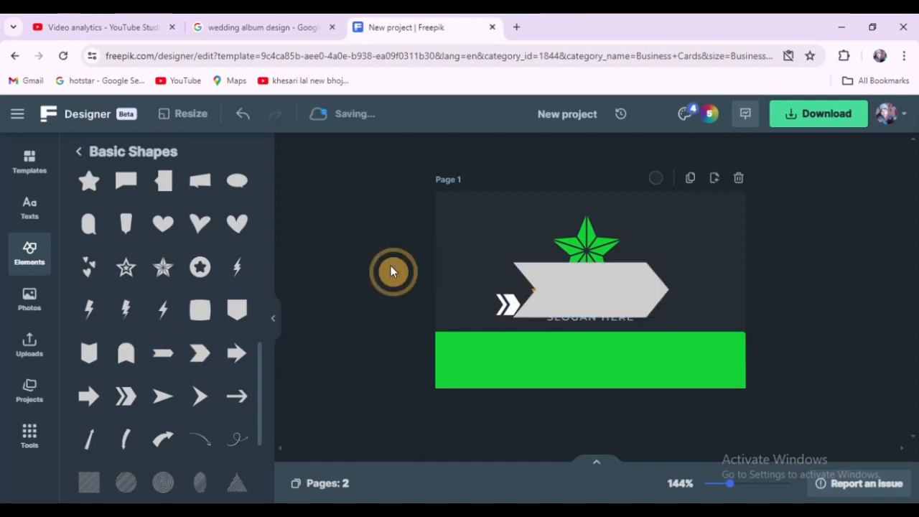
Step: Shrink the grey arrow shape and position it to the left of the white chevron
click(273, 318)
scroll(524, 296, up, 5)
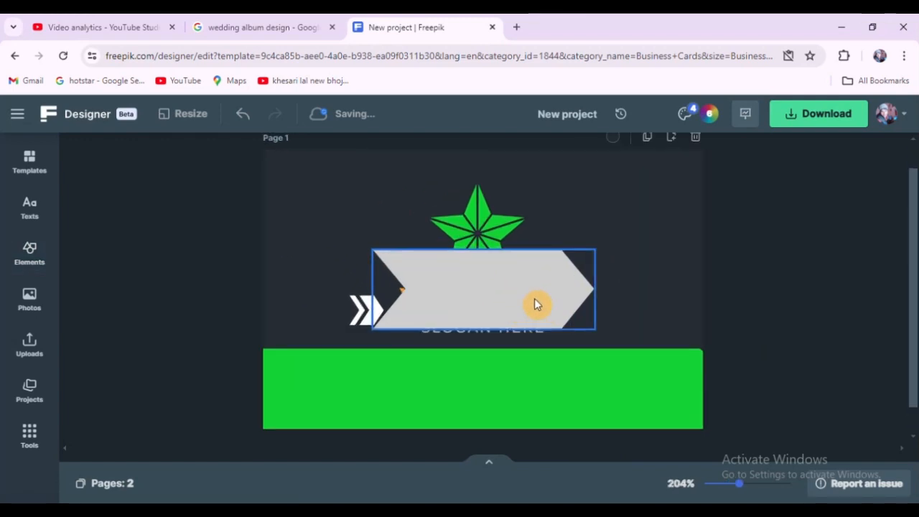
click(596, 251)
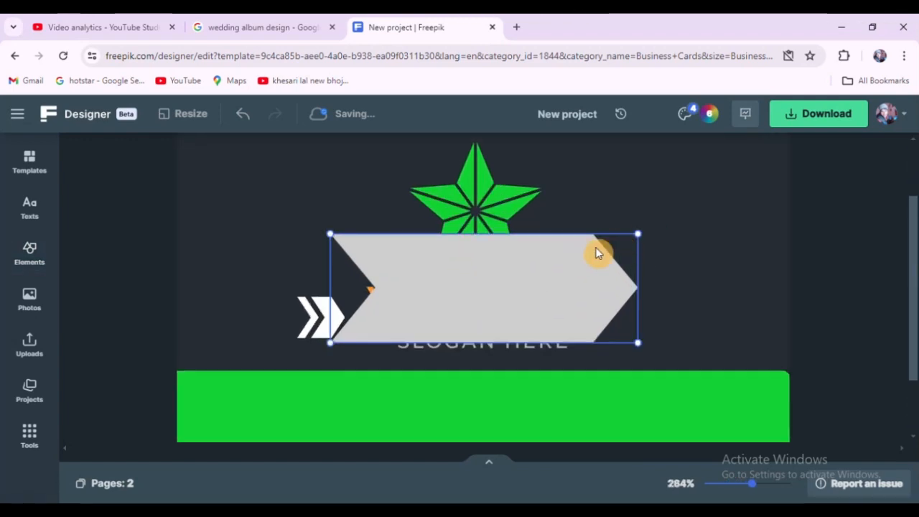
drag(637, 234, 264, 318)
Step: Resize the grey arrow shape so its tip fits snugly against the white chevron
scroll(270, 300, up, 2)
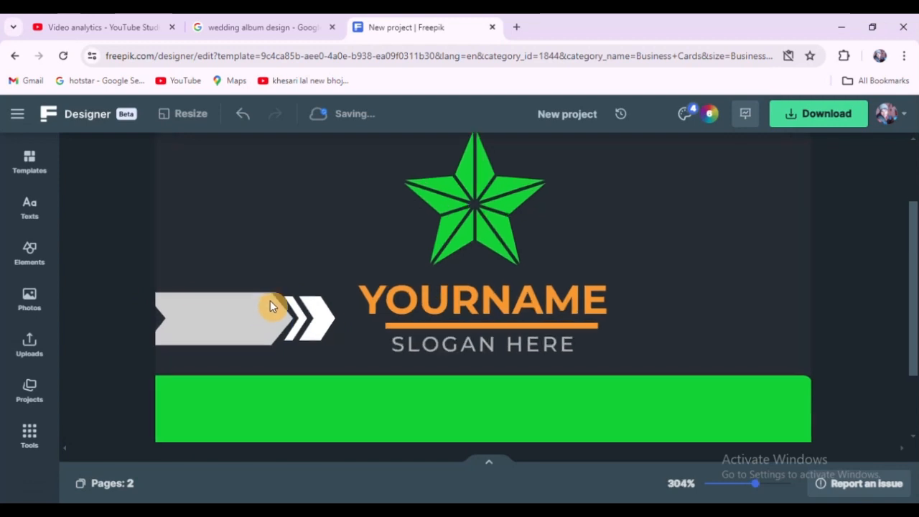
scroll(333, 290, down, 2)
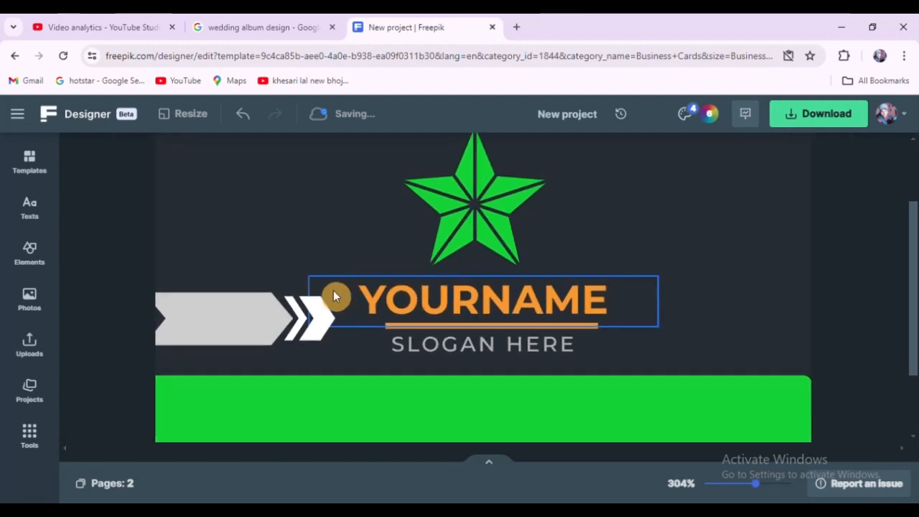
click(207, 321)
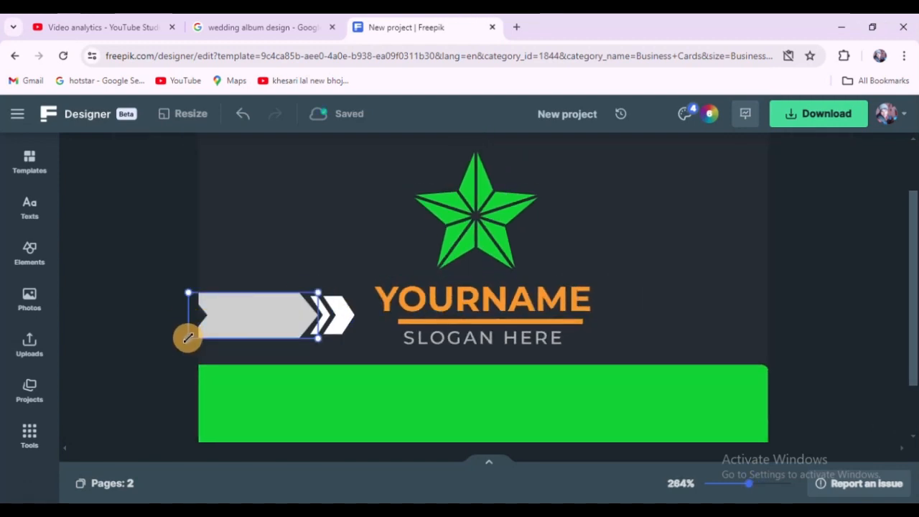
mouse_move(188, 337)
mouse_down()
mouse_move(173, 340)
mouse_move(191, 329)
mouse_up()
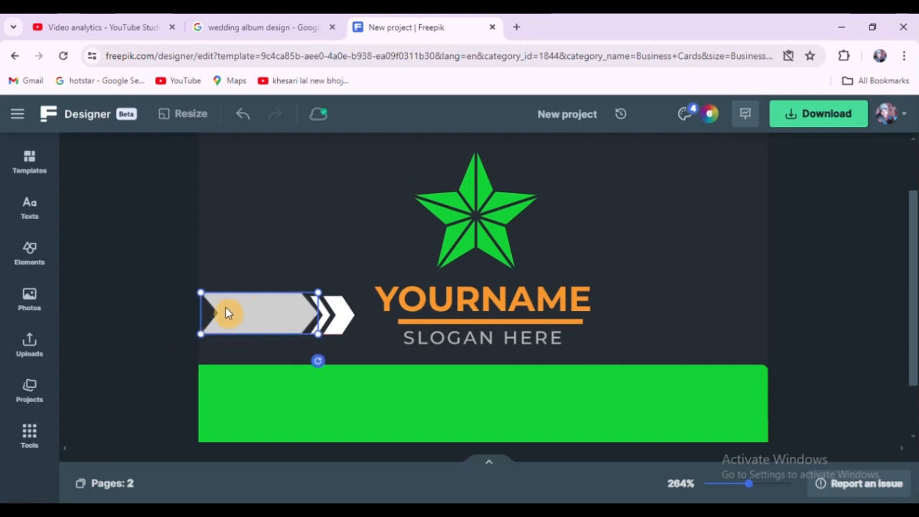
scroll(225, 307, up, 5)
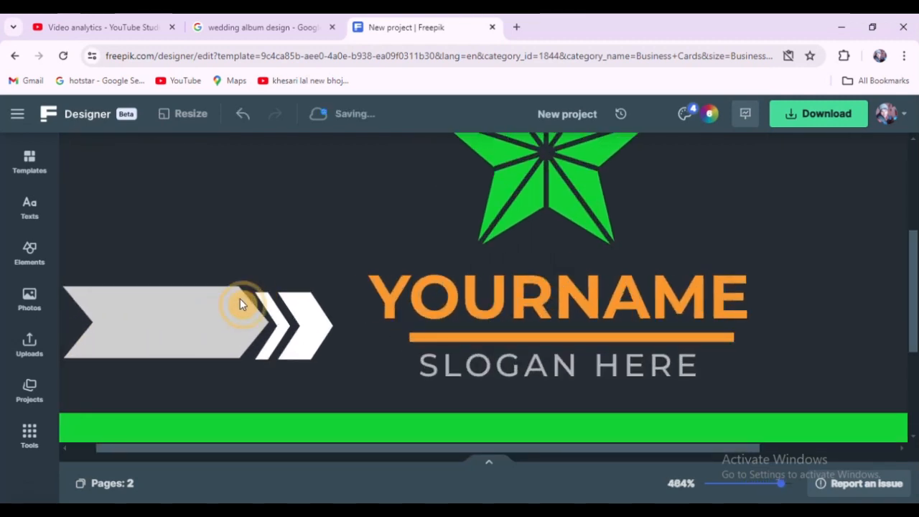
scroll(267, 287, up, 1)
click(272, 287)
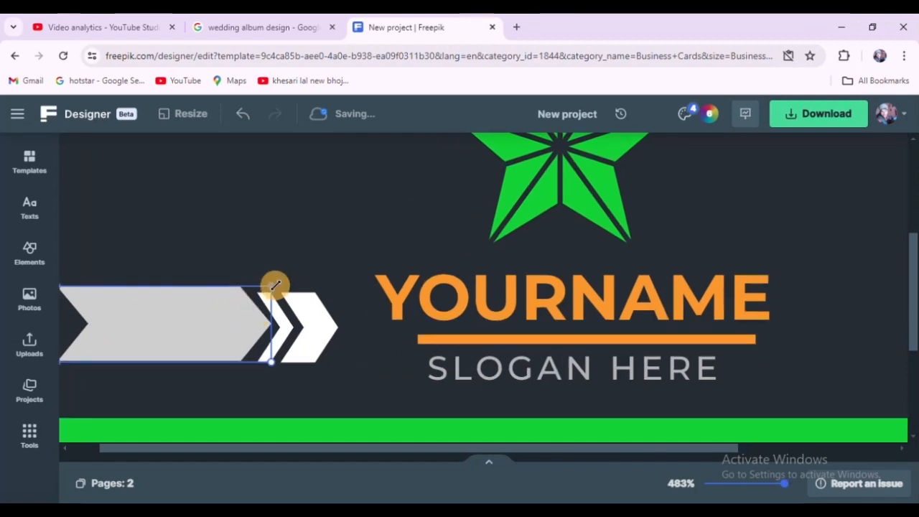
drag(274, 284, 262, 290)
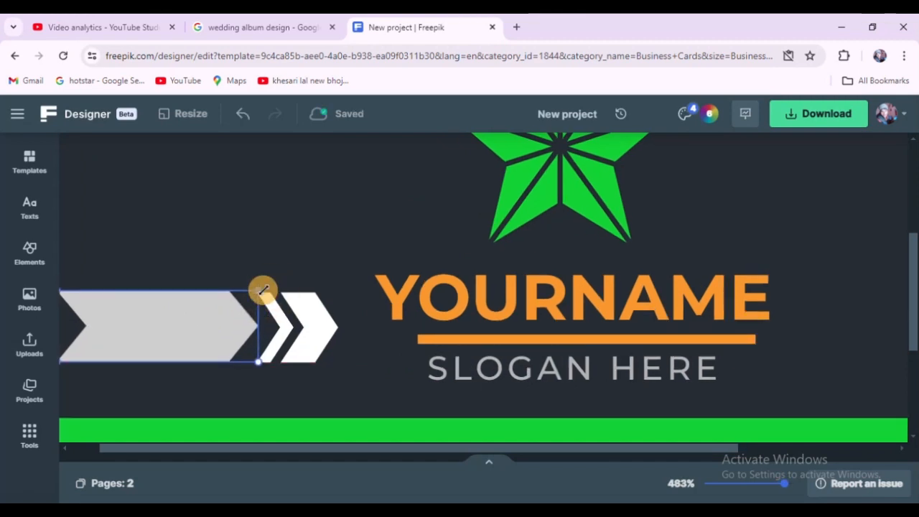
Step: Move the grey arrow left so it starts at the card's left edge
scroll(482, 275, down, 5)
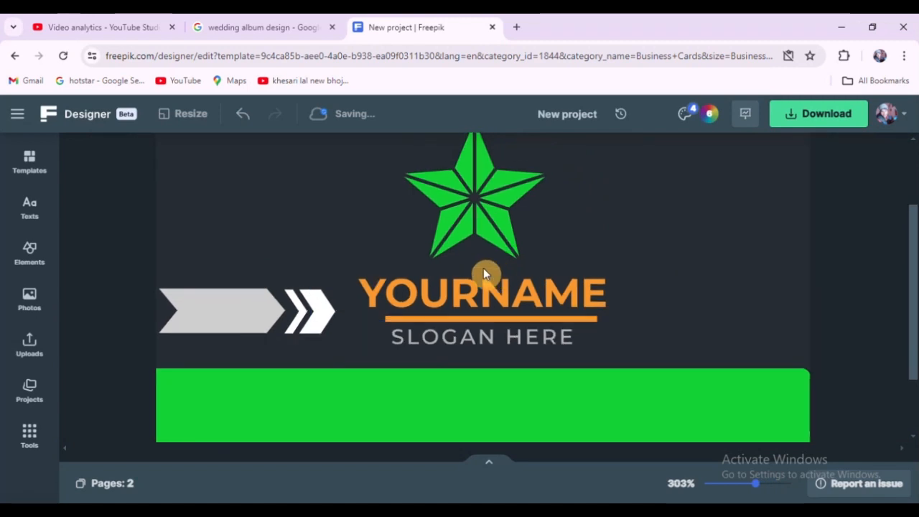
scroll(482, 273, down, 2)
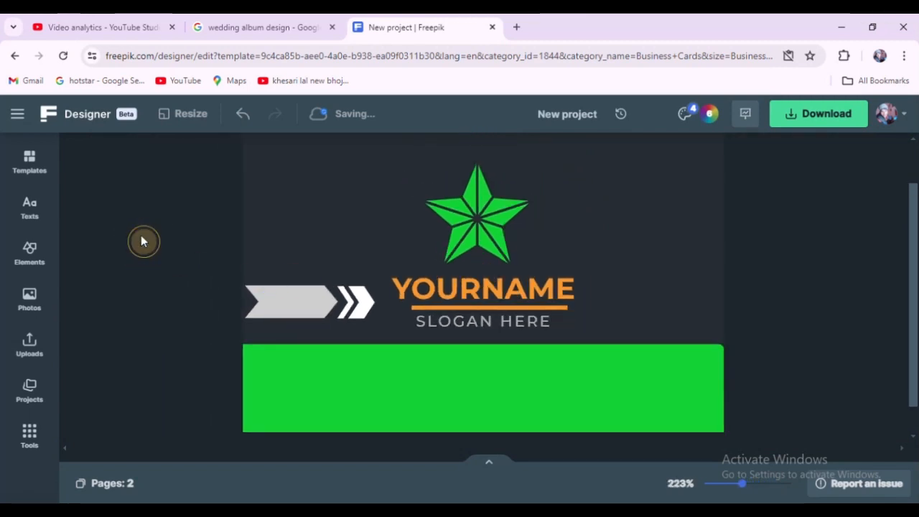
scroll(201, 281, down, 1)
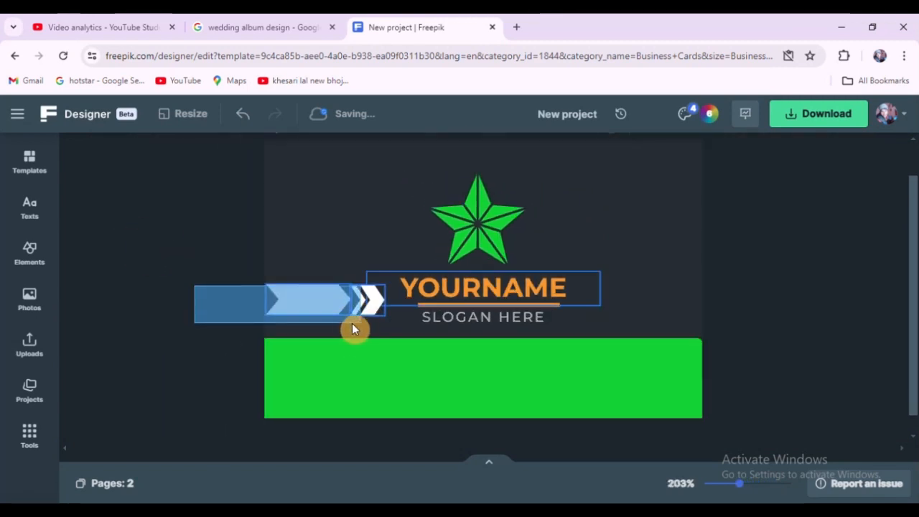
click(283, 301)
click(310, 314)
drag(310, 313, 358, 323)
drag(266, 287, 244, 280)
click(191, 240)
scroll(248, 304, down, 5)
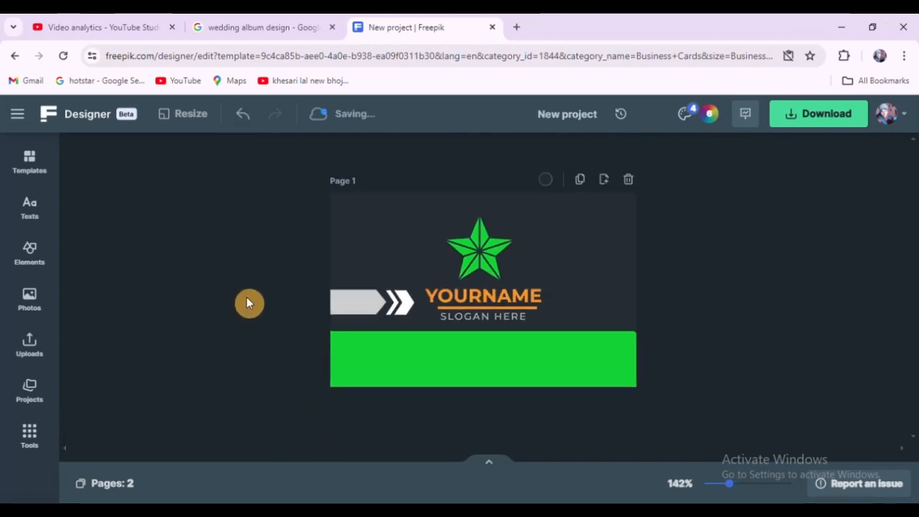
Step: Select the grey arrow and white chevron together and nudge them slightly left against the card's edge
scroll(678, 330, up, 3)
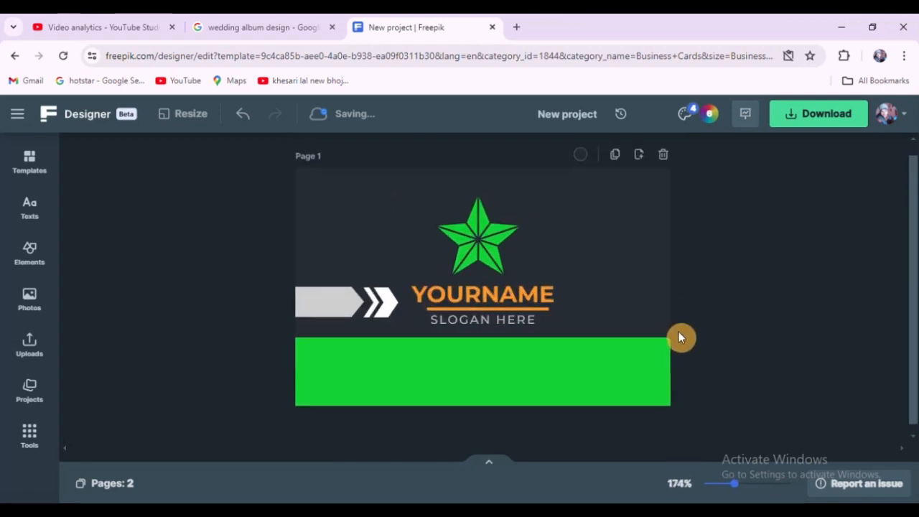
click(760, 286)
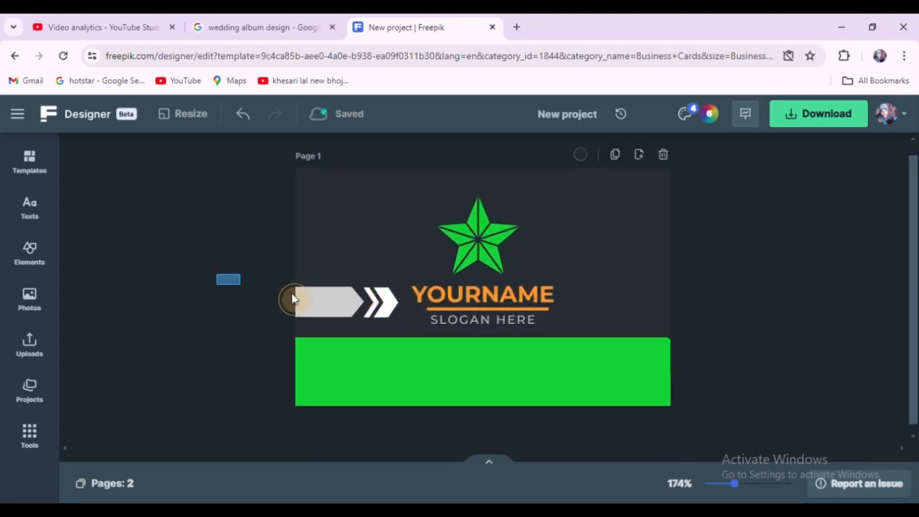
drag(291, 299, 380, 308)
right_click(378, 309)
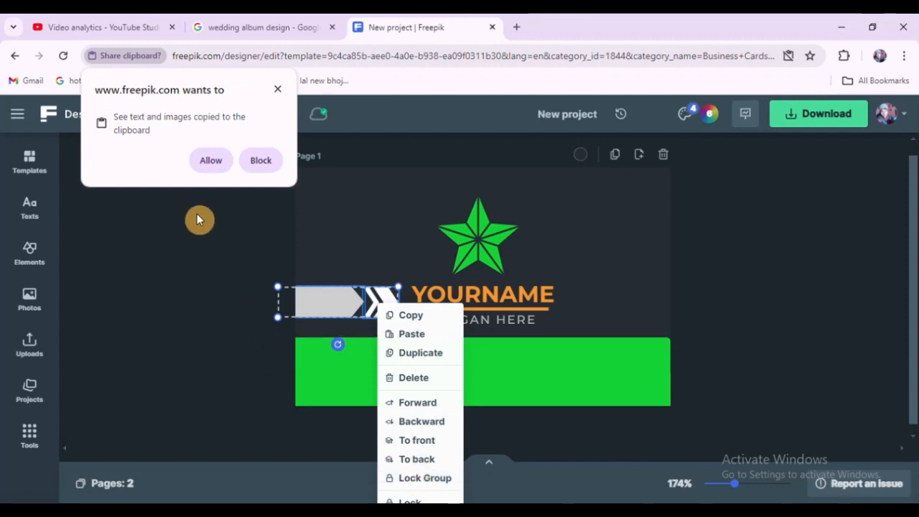
click(210, 160)
click(214, 291)
drag(241, 272, 384, 315)
scroll(366, 313, up, 5)
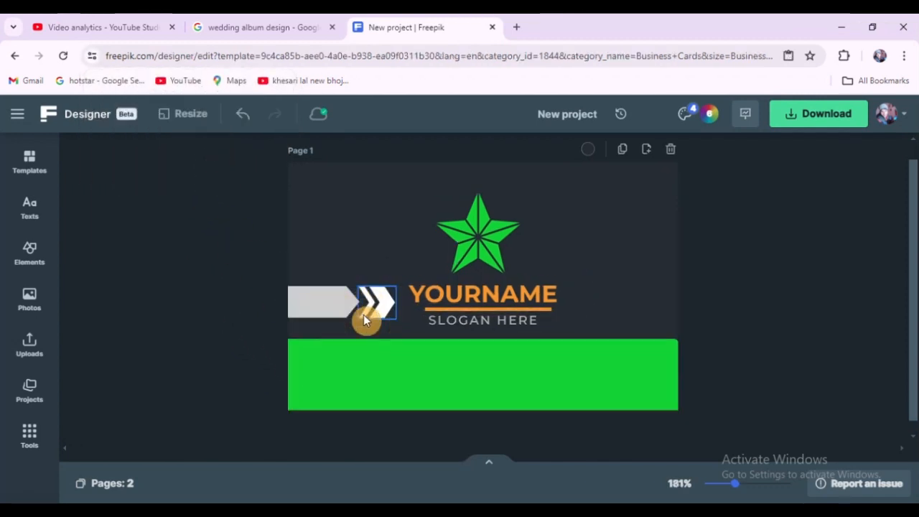
drag(268, 292, 258, 292)
scroll(268, 296, up, 1)
scroll(340, 307, down, 4)
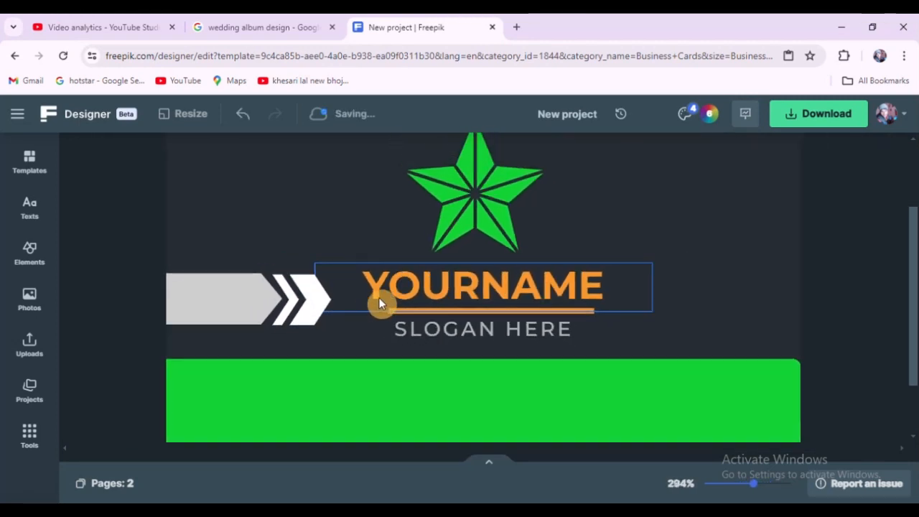
scroll(263, 294, down, 1)
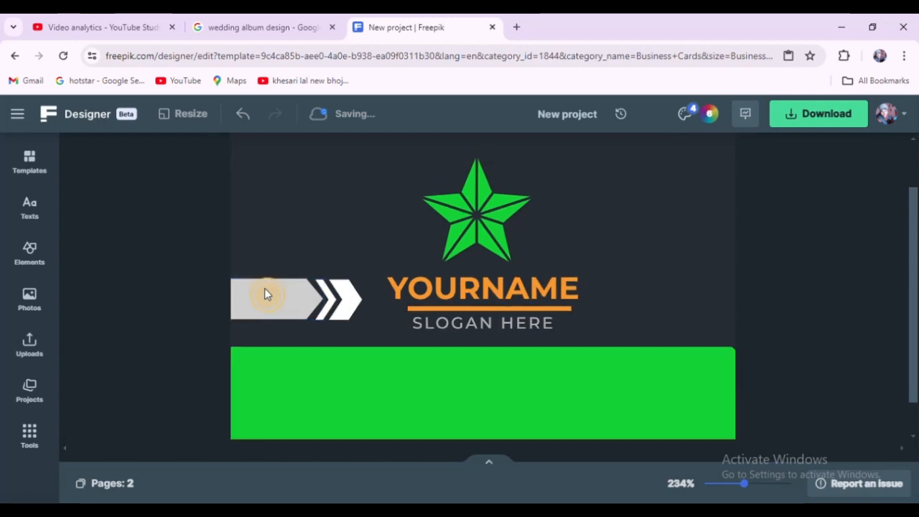
click(263, 294)
click(163, 226)
scroll(280, 307, down, 2)
scroll(332, 320, down, 1)
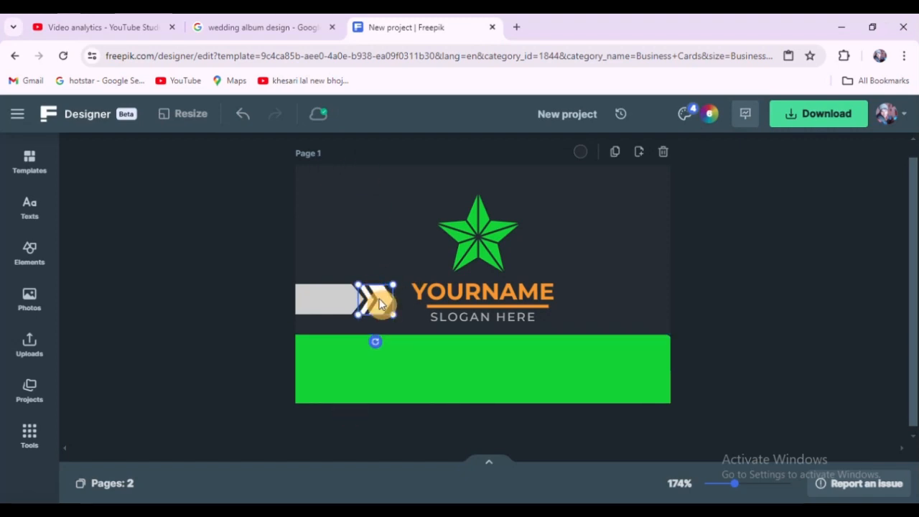
Step: Change the card's background colour to black
click(578, 154)
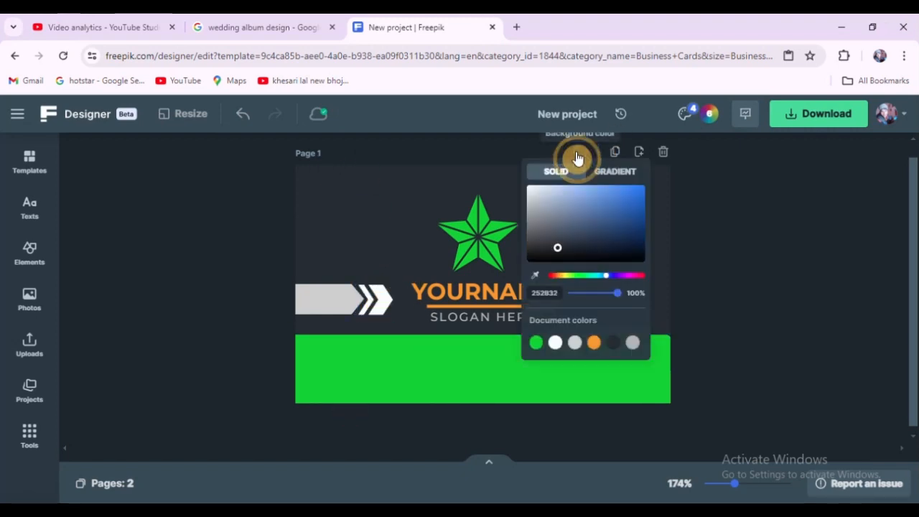
click(570, 278)
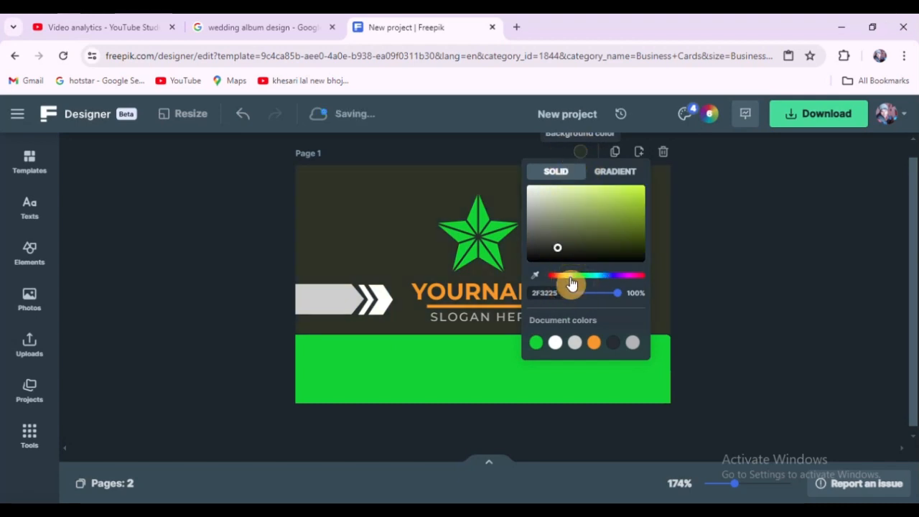
click(590, 231)
drag(596, 232, 658, 273)
click(177, 226)
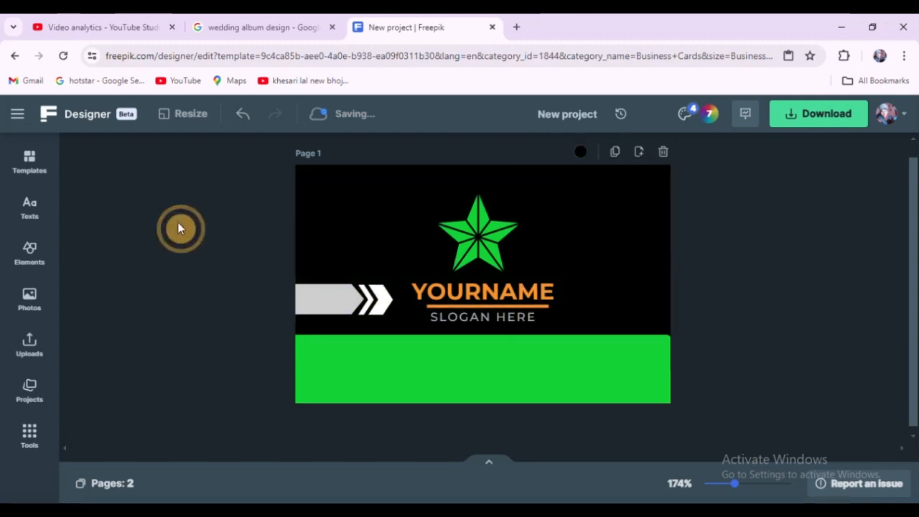
Step: Select the grey arrow and chevron together and move them up level with the name
scroll(777, 309, up, 1)
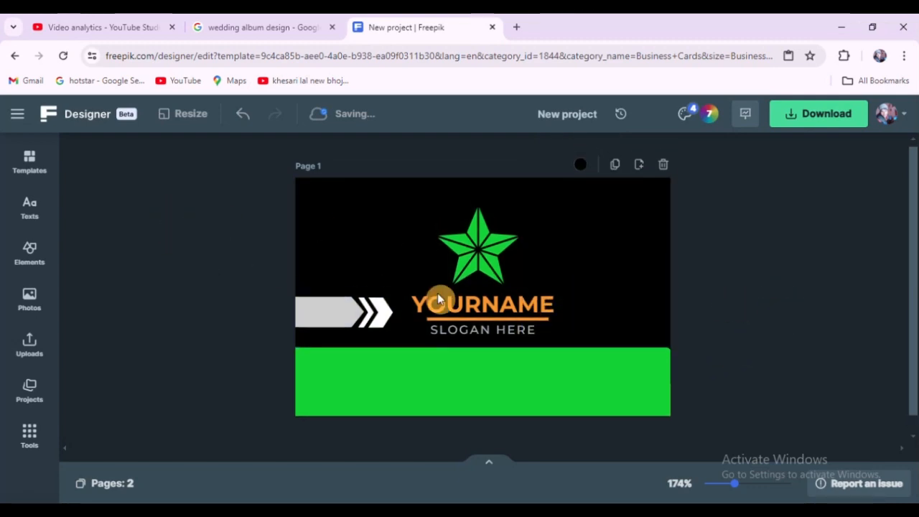
drag(241, 291, 372, 330)
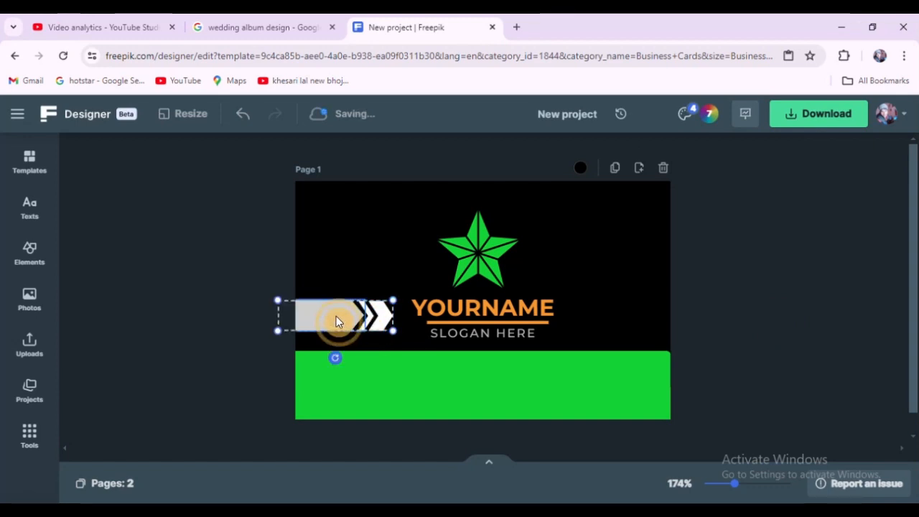
mouse_move(337, 323)
mouse_down()
mouse_move(593, 328)
mouse_move(601, 320)
mouse_move(387, 320)
mouse_move(349, 319)
mouse_move(437, 322)
mouse_move(336, 306)
mouse_up()
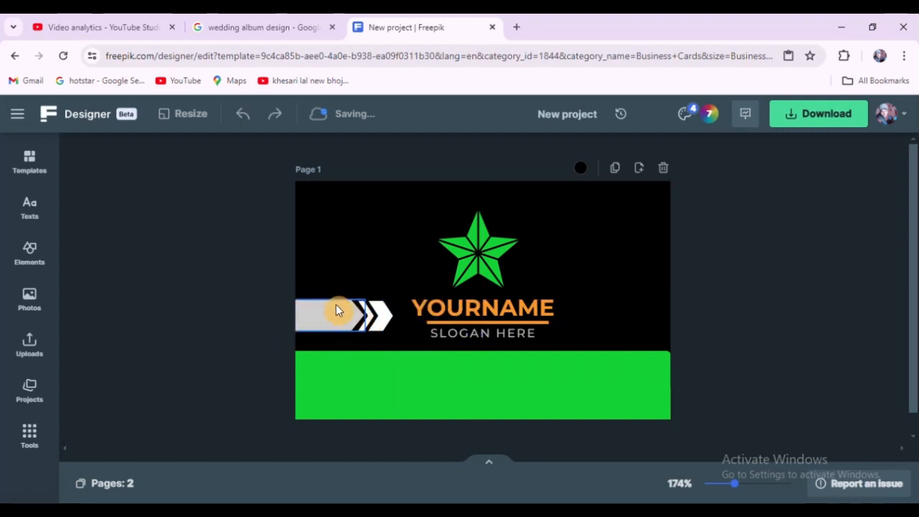
click(642, 171)
key(Delete)
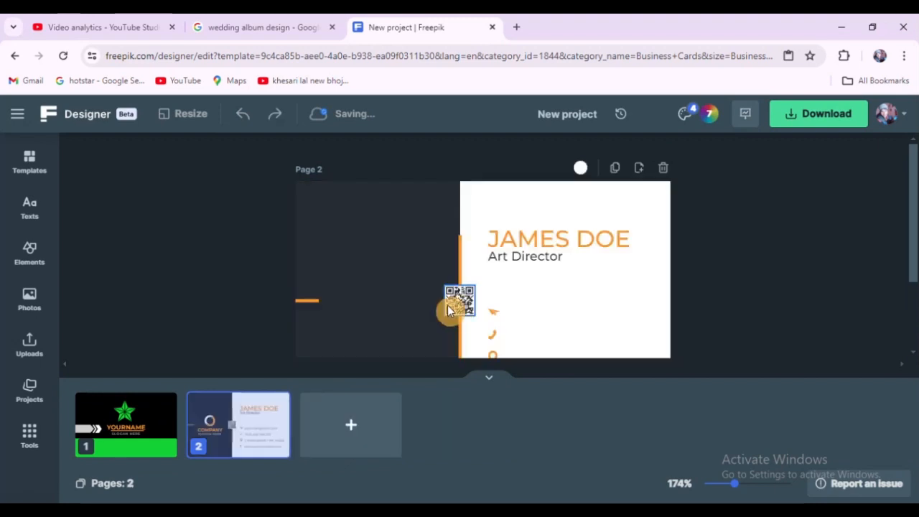
click(137, 426)
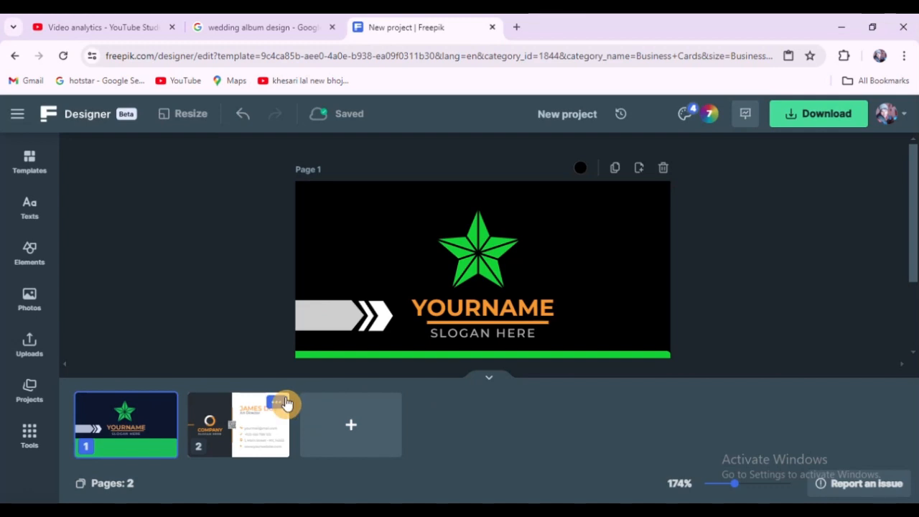
click(280, 402)
click(164, 235)
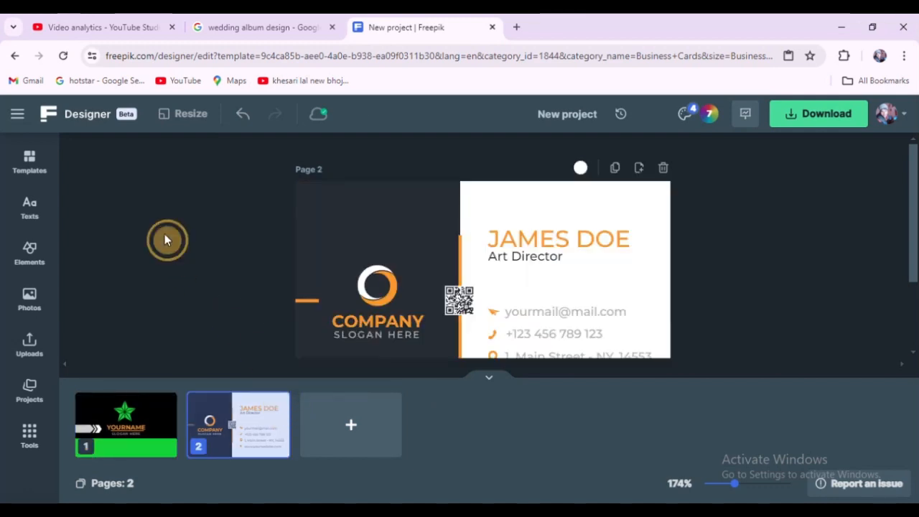
click(162, 401)
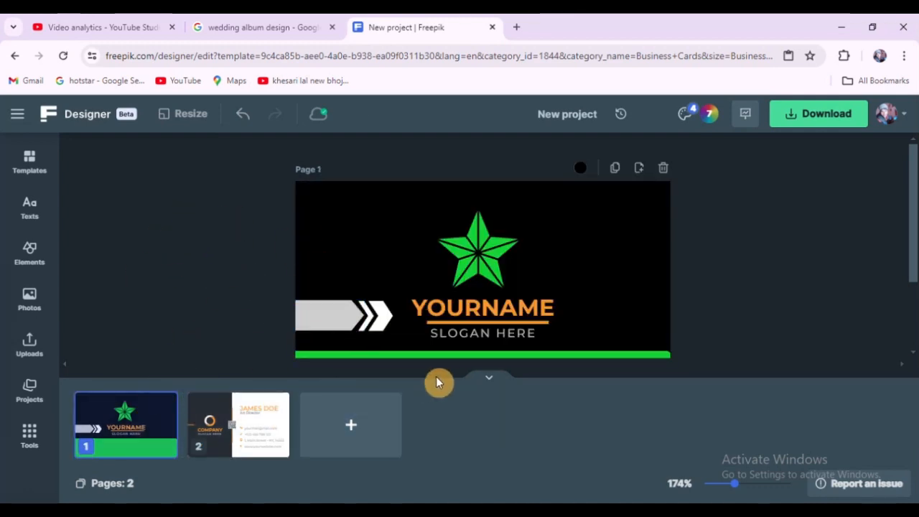
click(490, 379)
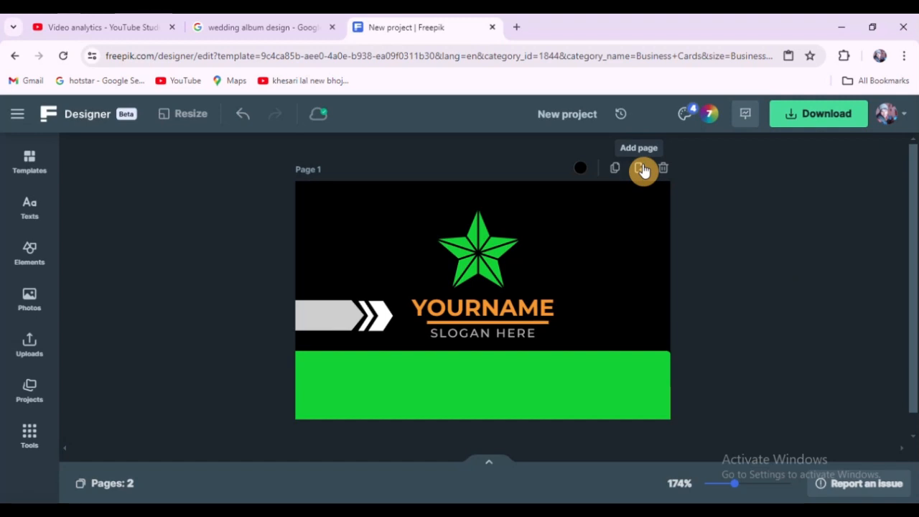
Step: Try duplicating the front page, then delete the duplicate page
click(616, 170)
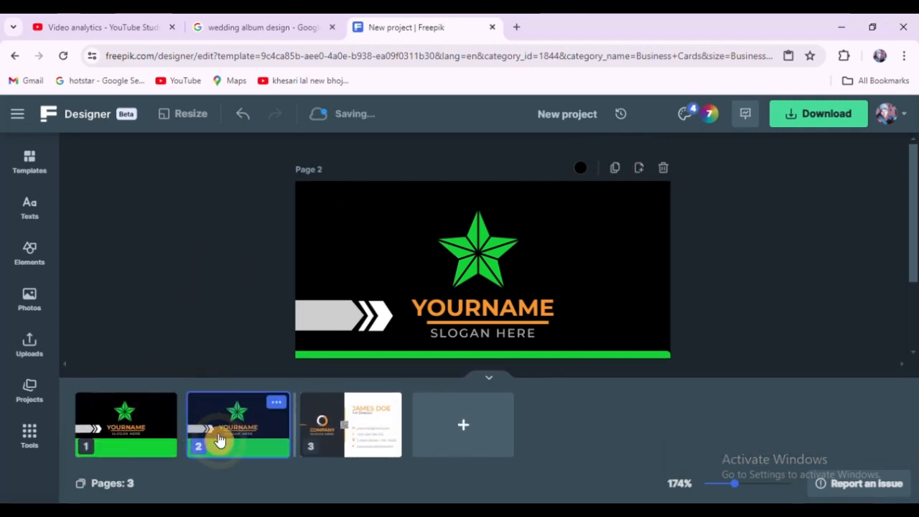
key(Delete)
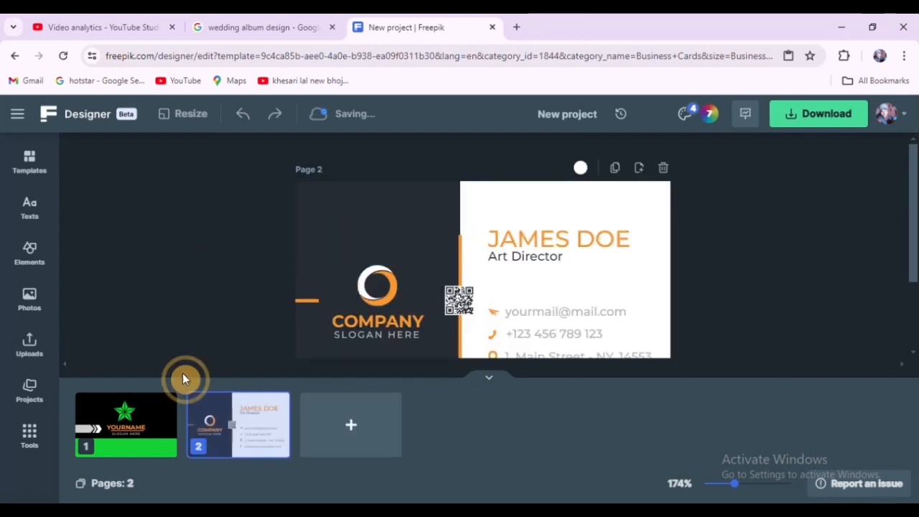
click(144, 429)
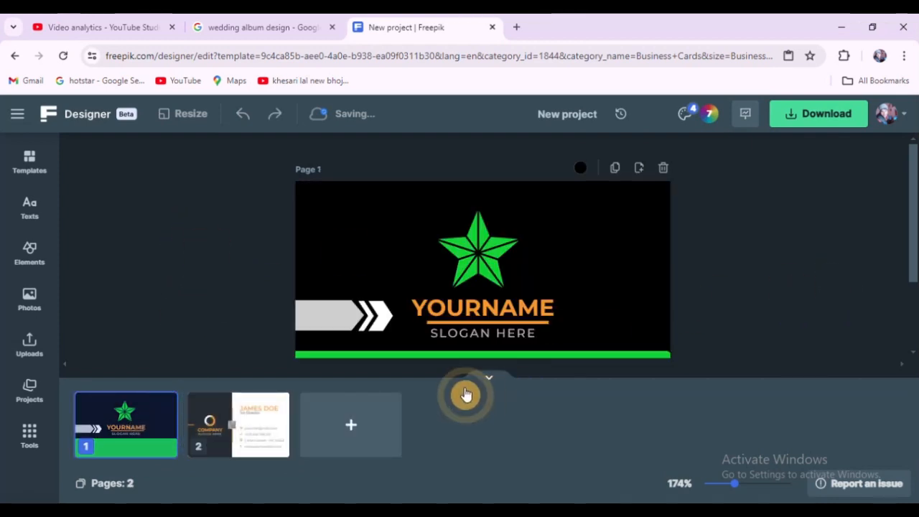
click(489, 378)
Step: Try moving the arrow and chevron group to the card's right side, then undo the move
click(365, 313)
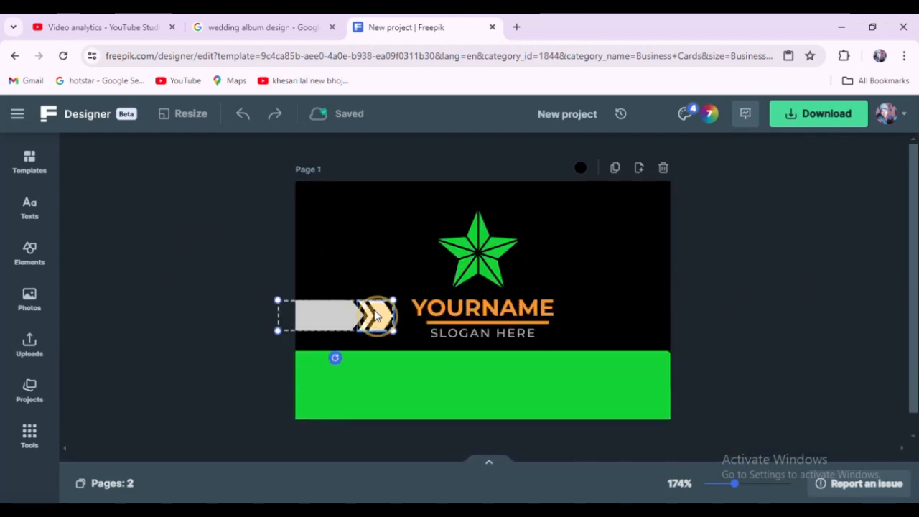
drag(327, 319, 601, 318)
key(ctrl+z)
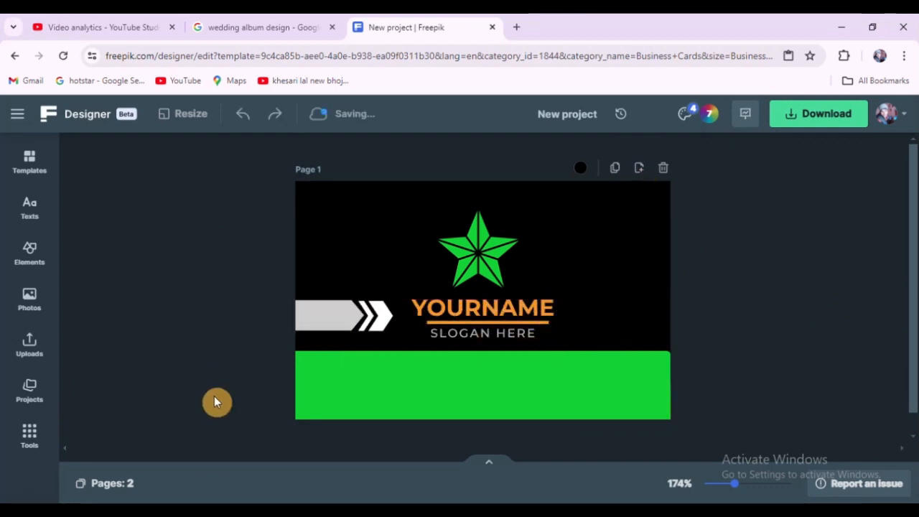
click(336, 323)
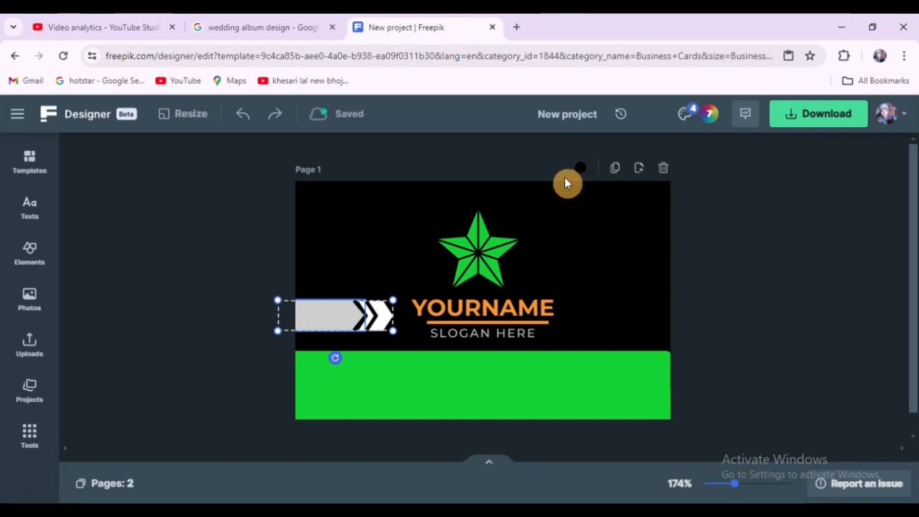
Step: Try duplicating the front page, then undo the duplication
click(619, 171)
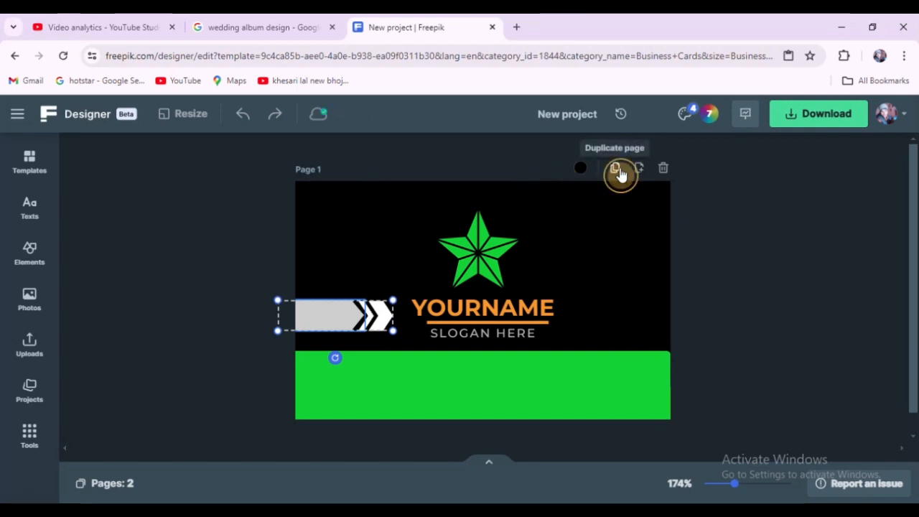
key(ctrl+z)
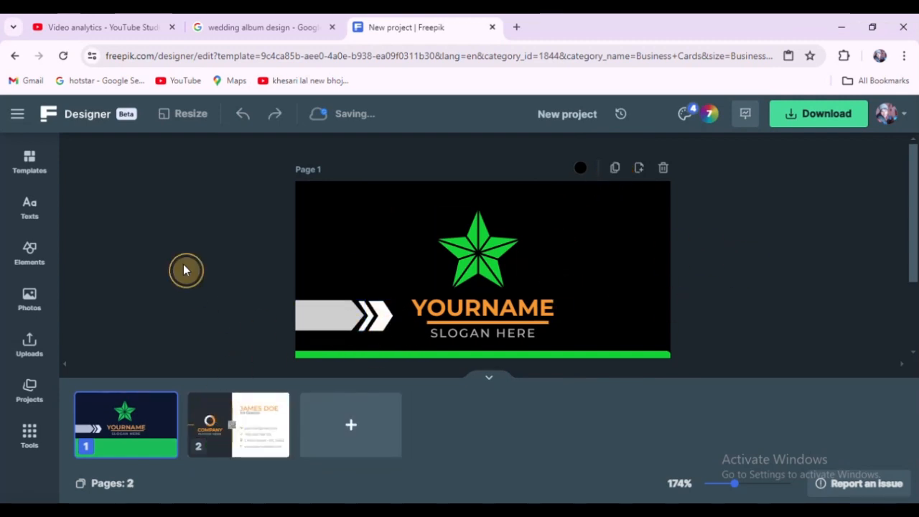
Step: Try dragging the arrow-and-chevron group over the name once more, then undo the move
click(332, 320)
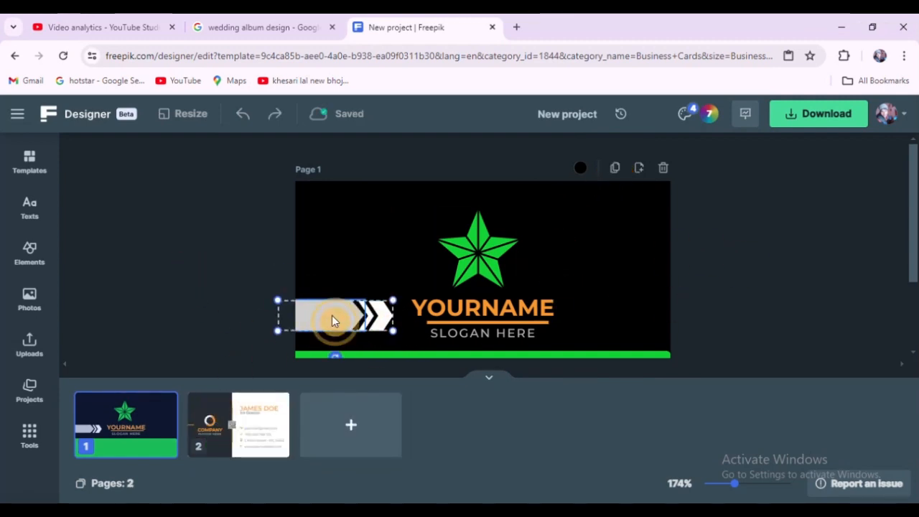
drag(331, 320, 527, 304)
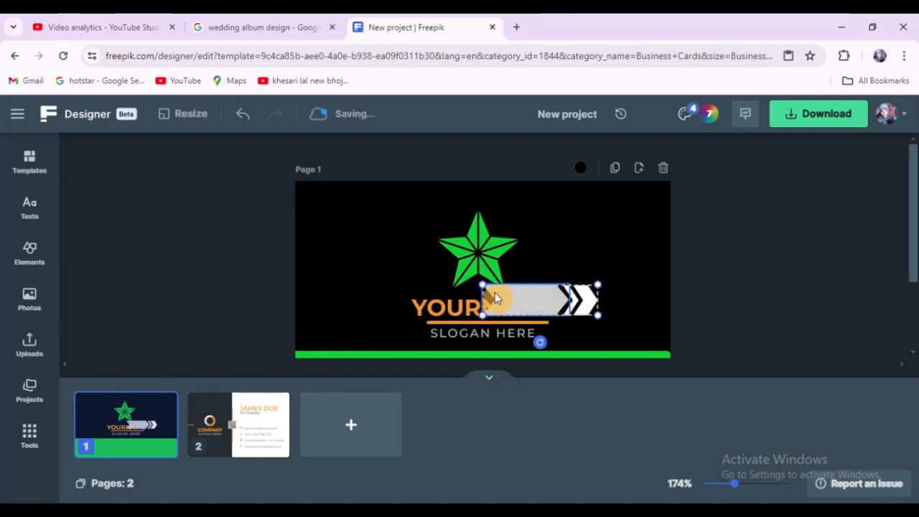
key(ctrl+z)
Step: Copy the arrow-and-chevron group and paste a copy onto the card's right side
click(334, 314)
right_click(334, 315)
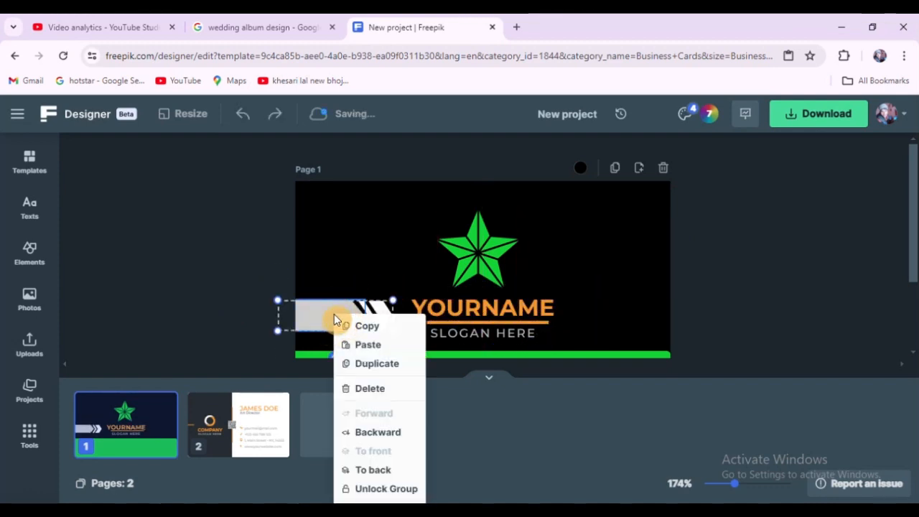
click(380, 325)
click(317, 256)
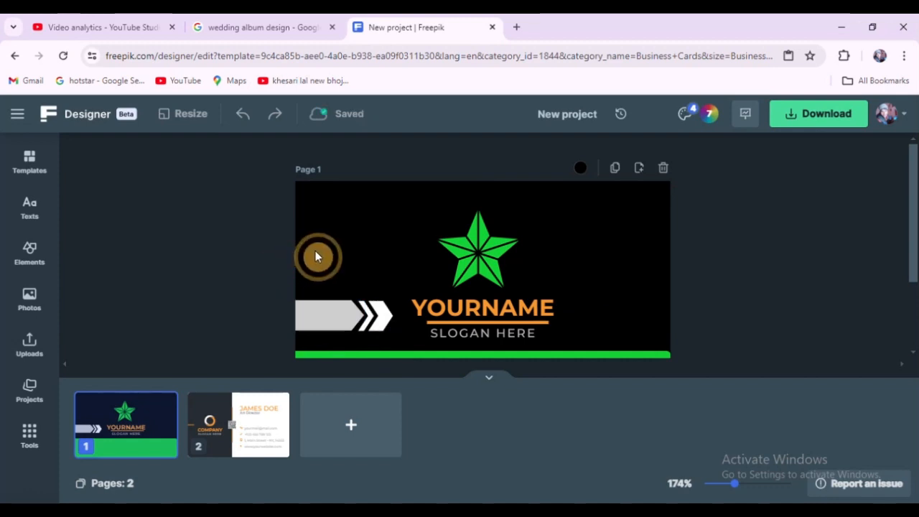
right_click(329, 255)
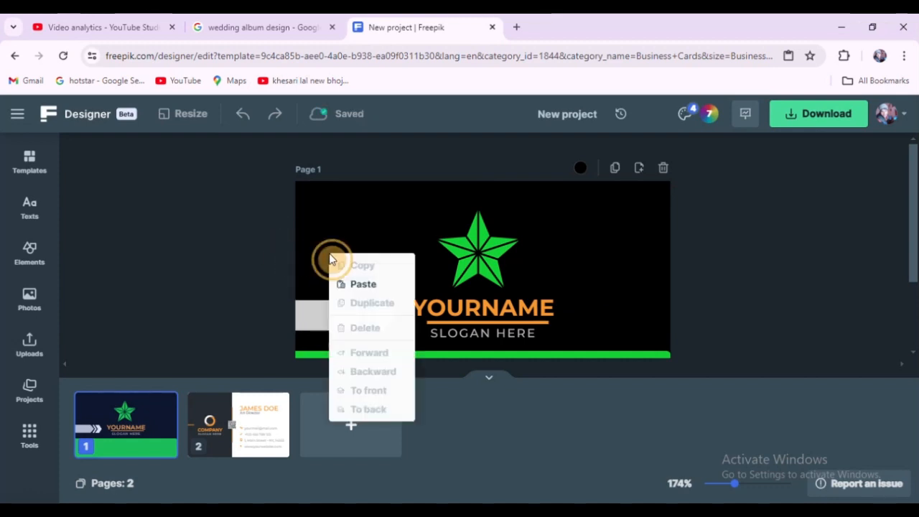
click(361, 284)
drag(369, 273, 621, 322)
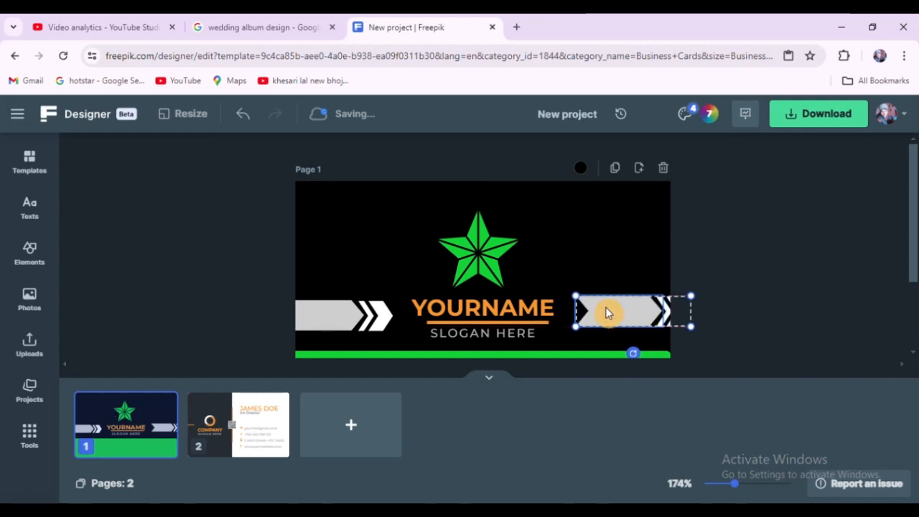
Step: Rotate the pasted copy 180° so its chevrons point inward, and nudge it level with the left banner
click(488, 379)
drag(634, 357, 637, 263)
click(761, 276)
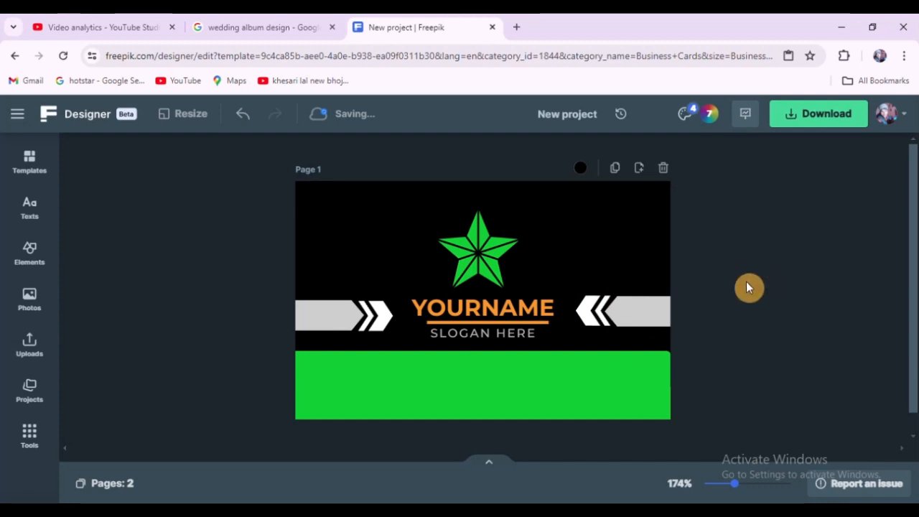
drag(634, 319, 633, 325)
click(755, 280)
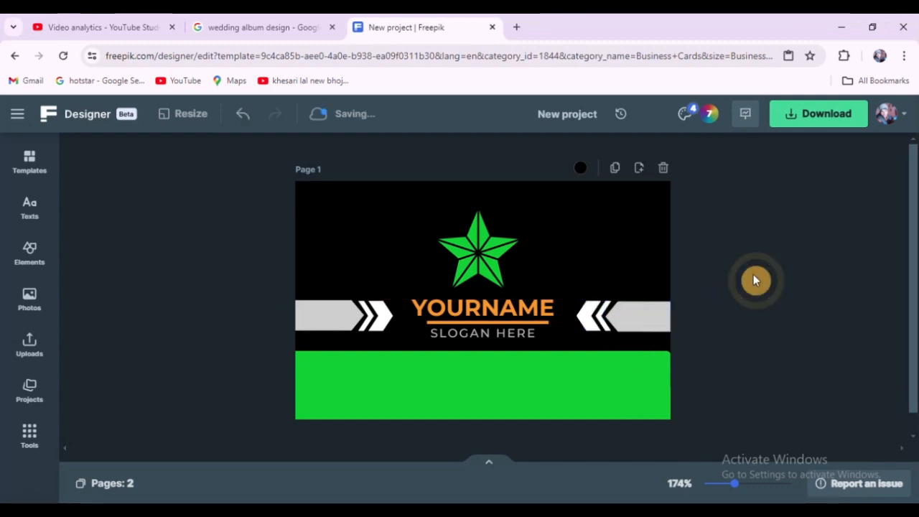
Step: Try editing the name text, then undo the typed character
scroll(637, 318, down, 5)
scroll(637, 324, up, 3)
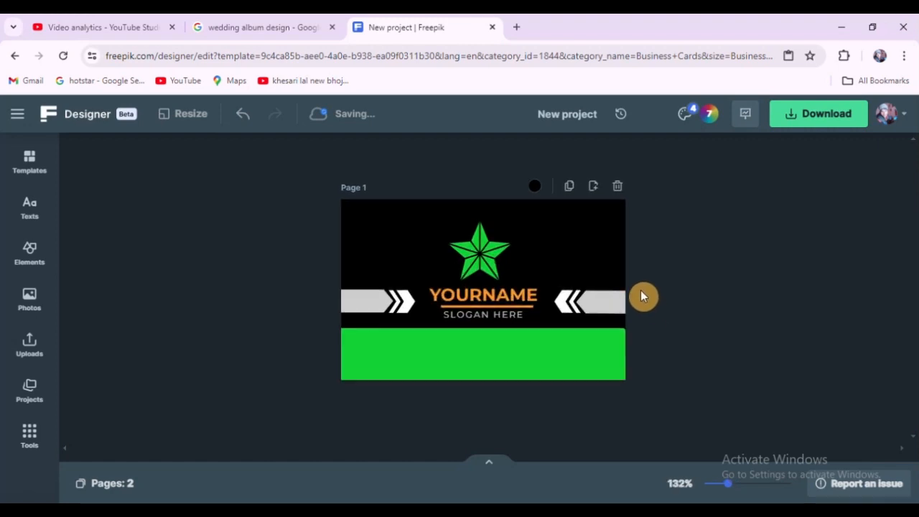
scroll(642, 296, up, 1)
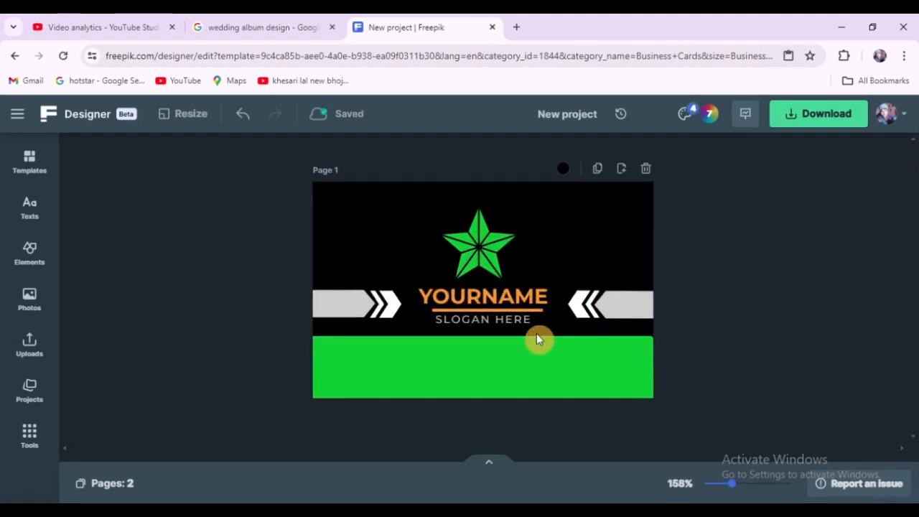
click(505, 296)
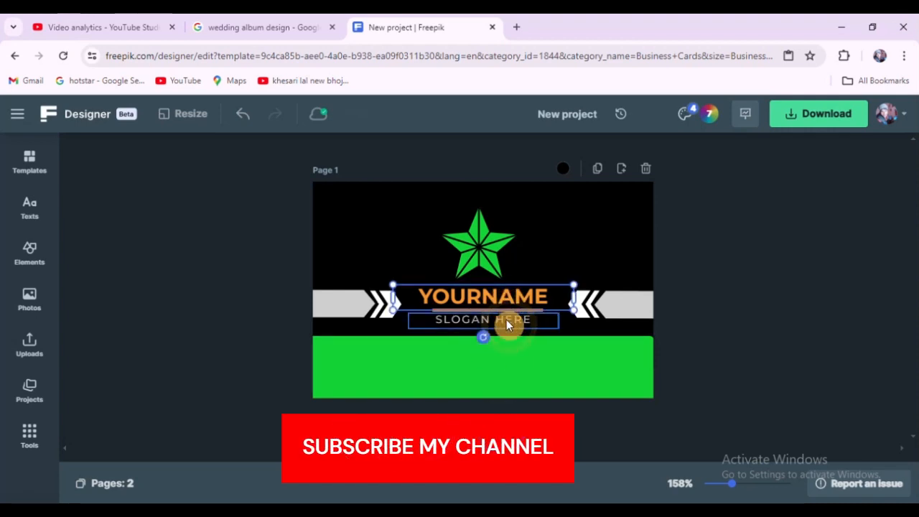
click(506, 318)
shift+click(501, 304)
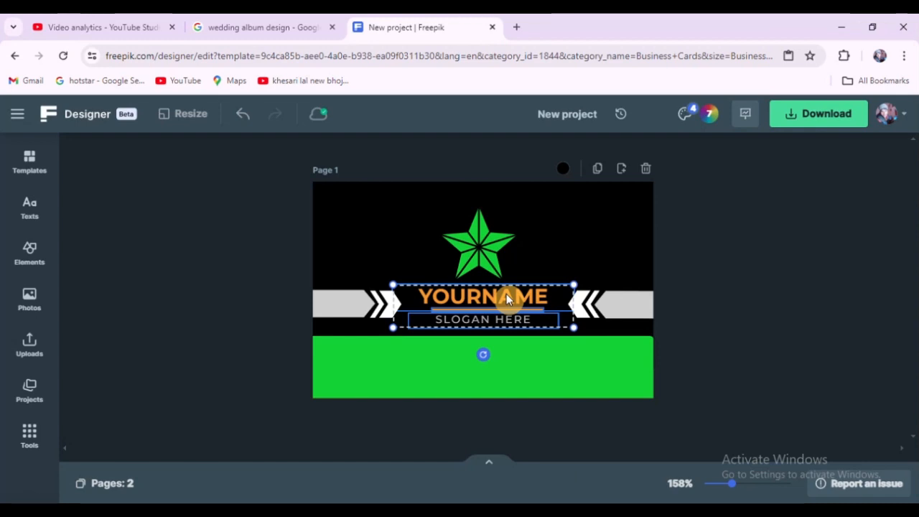
double_click(506, 294)
text(C)
key(ctrl+z)
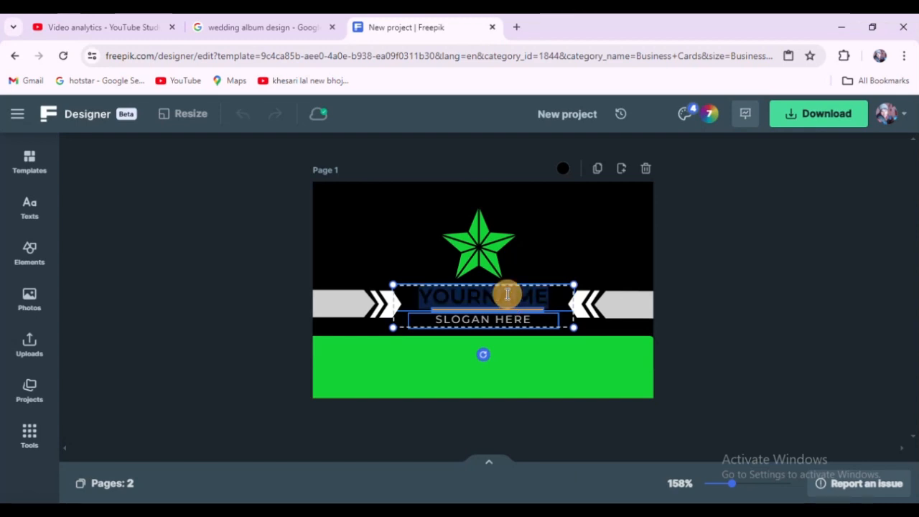
click(786, 252)
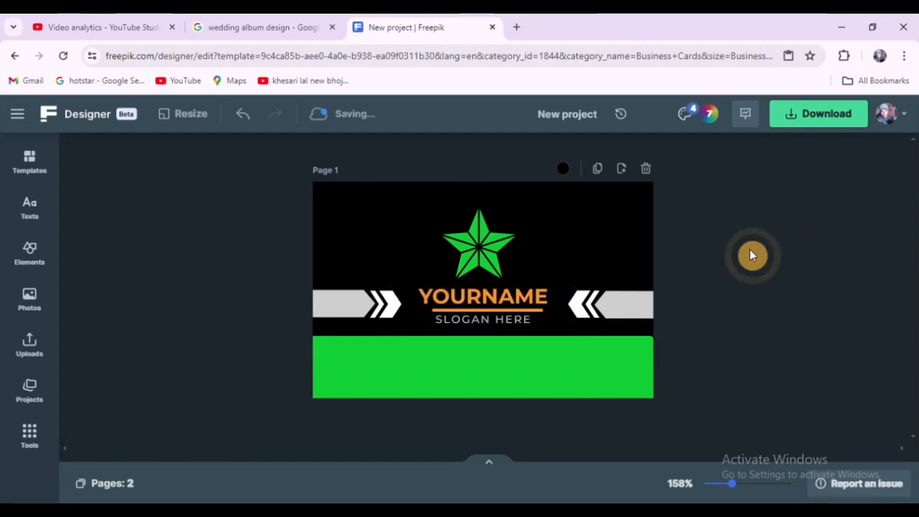
Step: Zoom in and out to inspect the front card's design
scroll(486, 339, up, 3)
scroll(489, 328, up, 3)
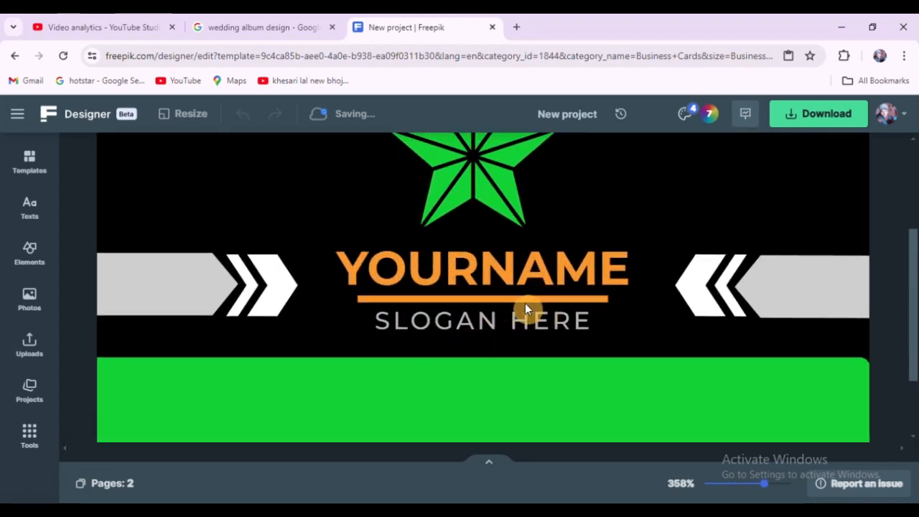
scroll(525, 303, up, 1)
click(492, 293)
scroll(496, 294, down, 8)
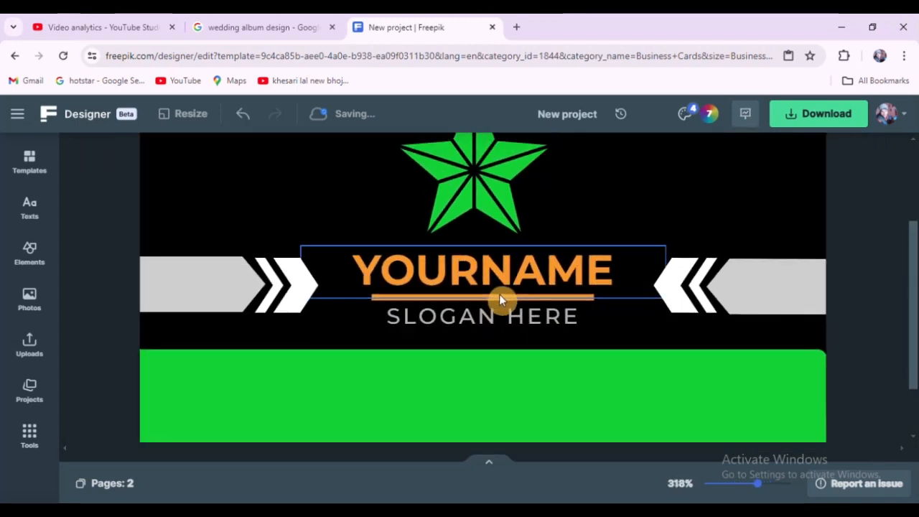
scroll(722, 301, down, 6)
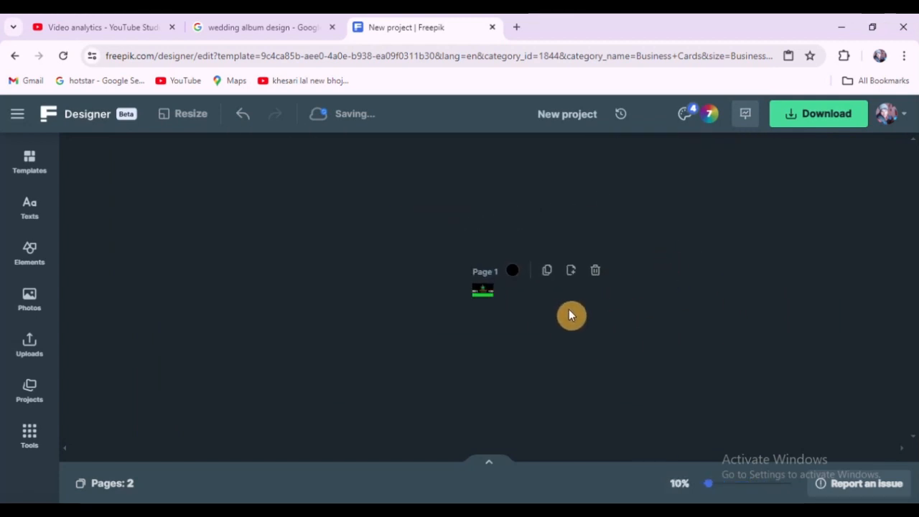
scroll(568, 309, up, 5)
scroll(568, 309, up, 1)
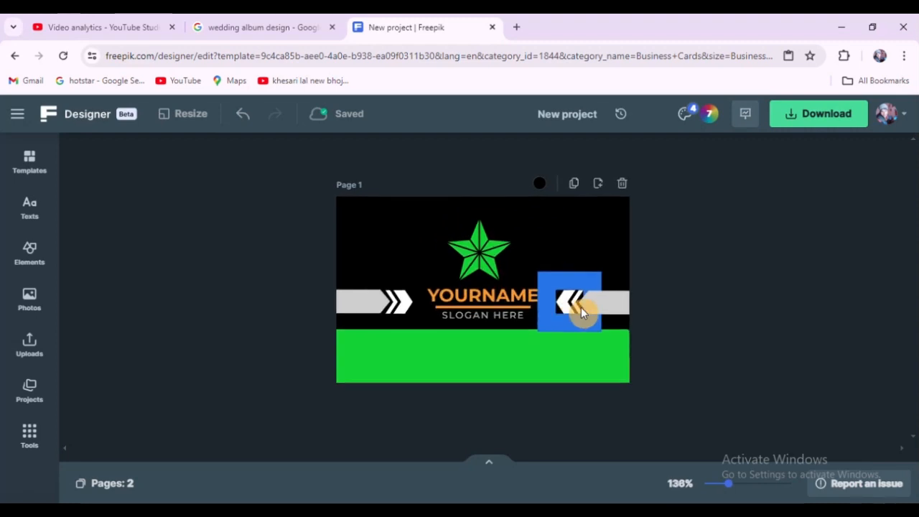
click(695, 284)
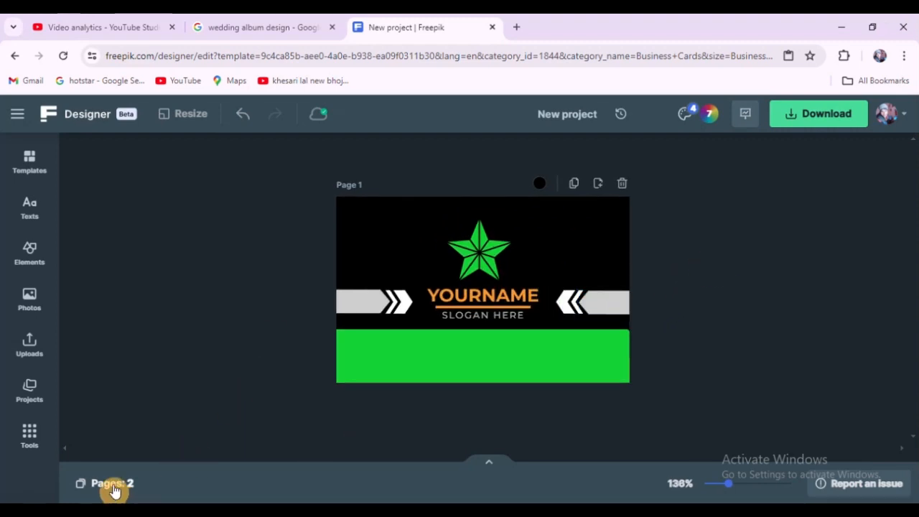
Step: Select and copy the star logo together with the name and slogan on the front card
click(113, 486)
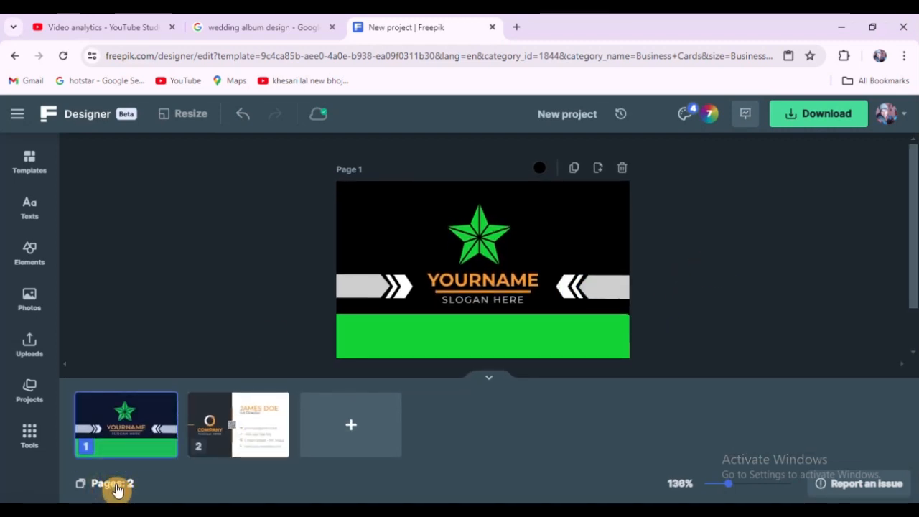
click(231, 240)
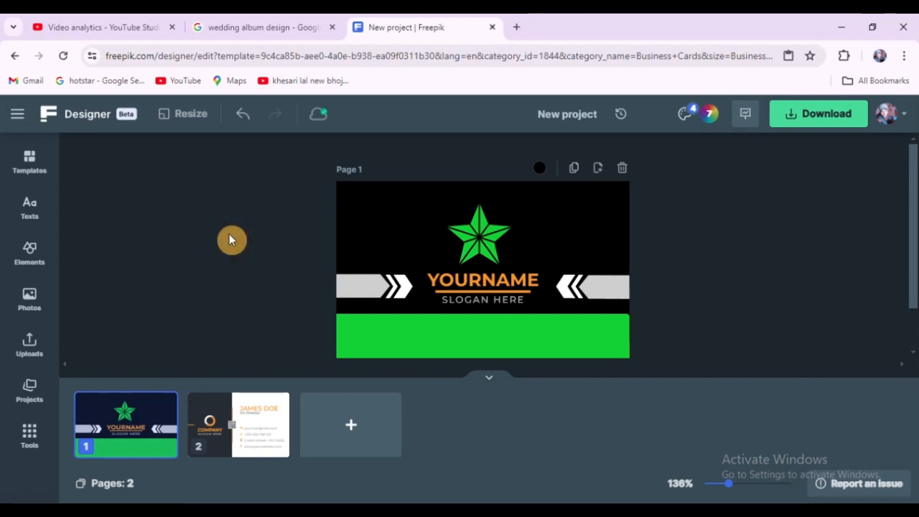
click(492, 243)
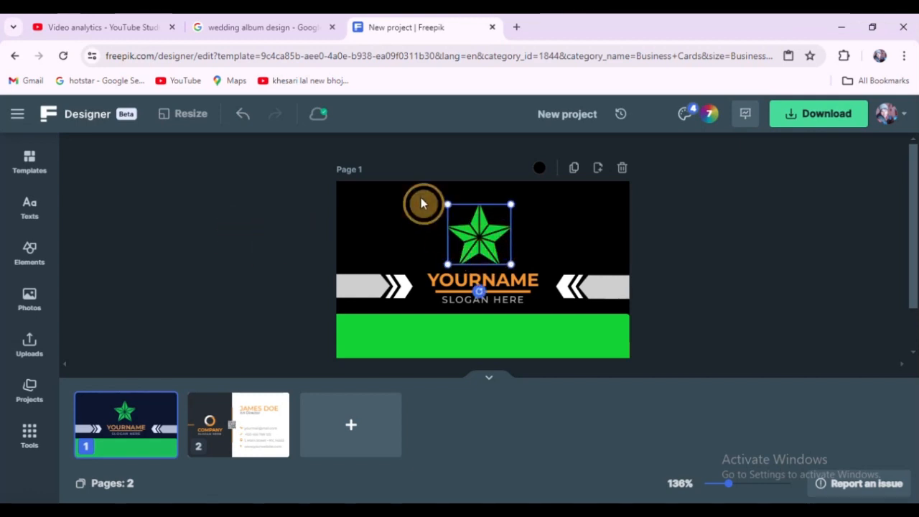
drag(423, 204, 512, 299)
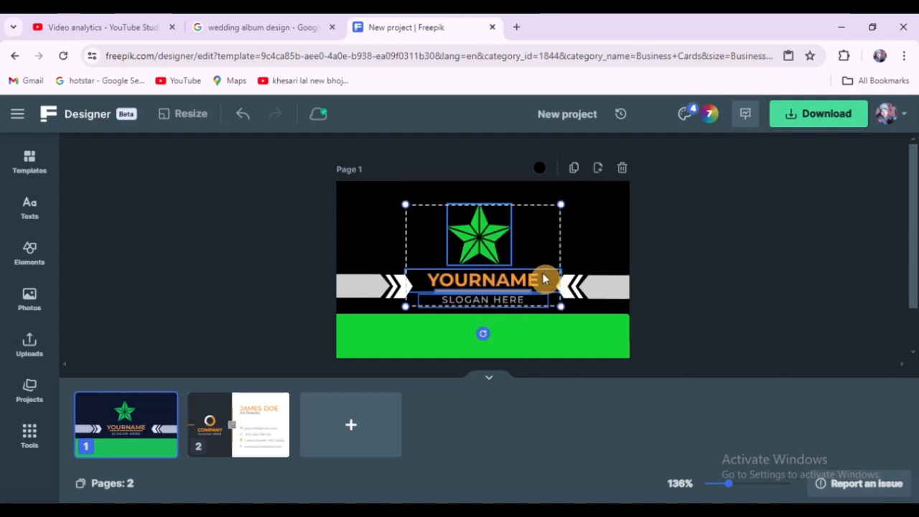
click(244, 260)
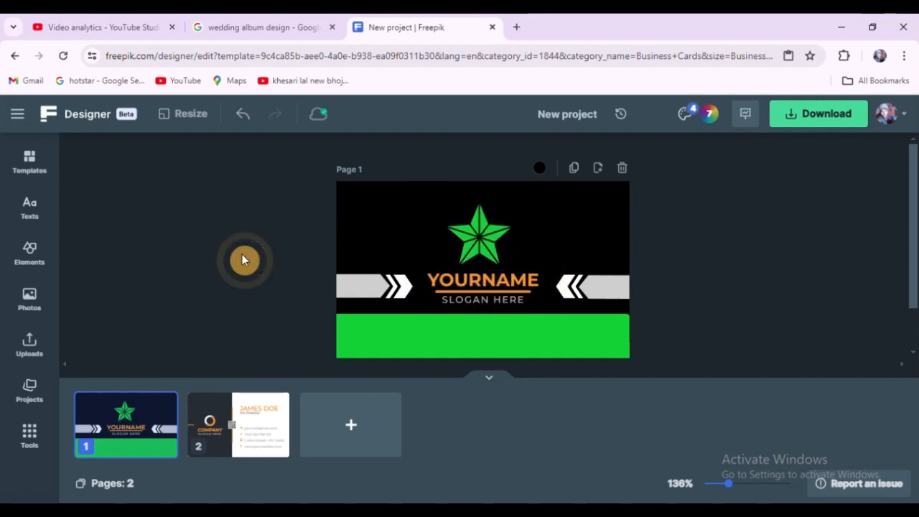
Step: On the back card, delete the dark left panel with its company logo, orange line and QR code
click(227, 426)
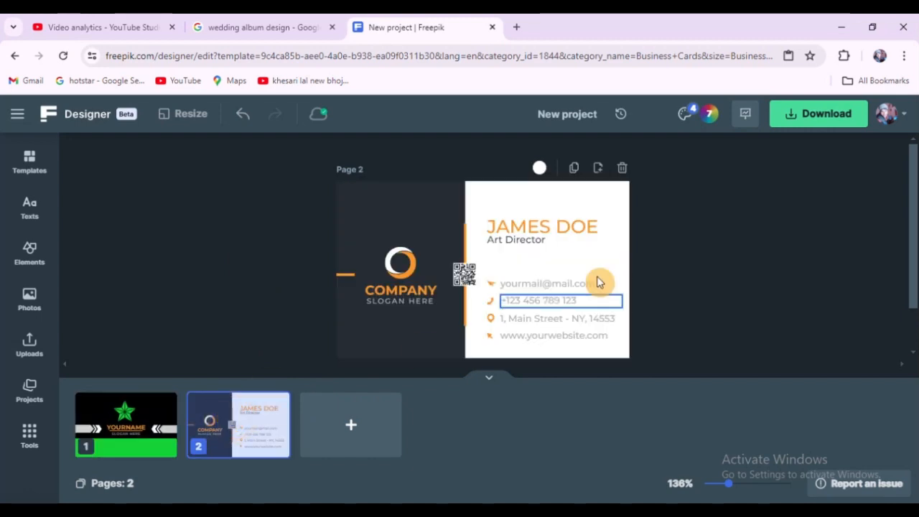
click(445, 210)
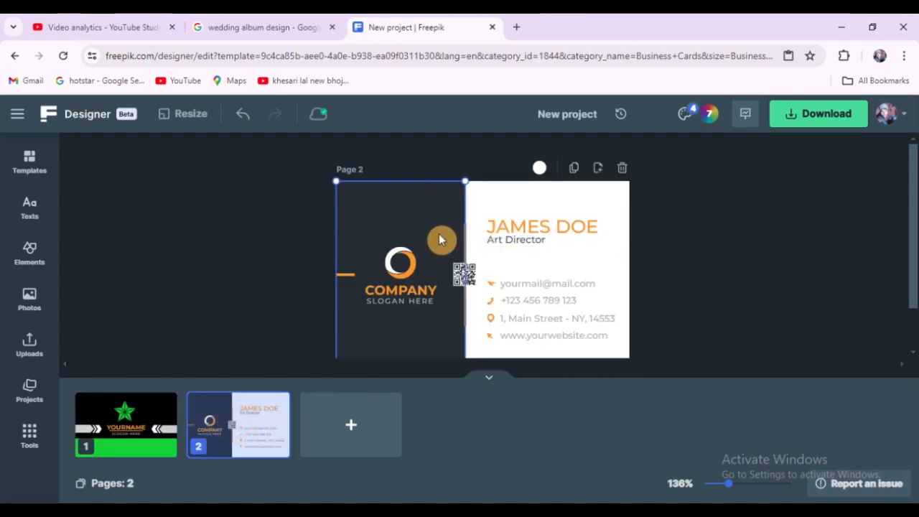
key(Delete)
drag(289, 219, 434, 359)
key(Delete)
click(464, 241)
key(Delete)
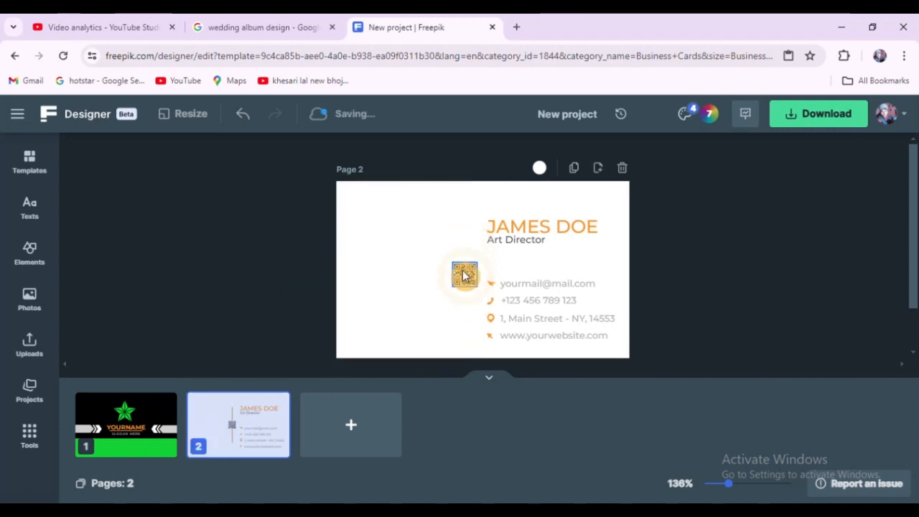
click(465, 274)
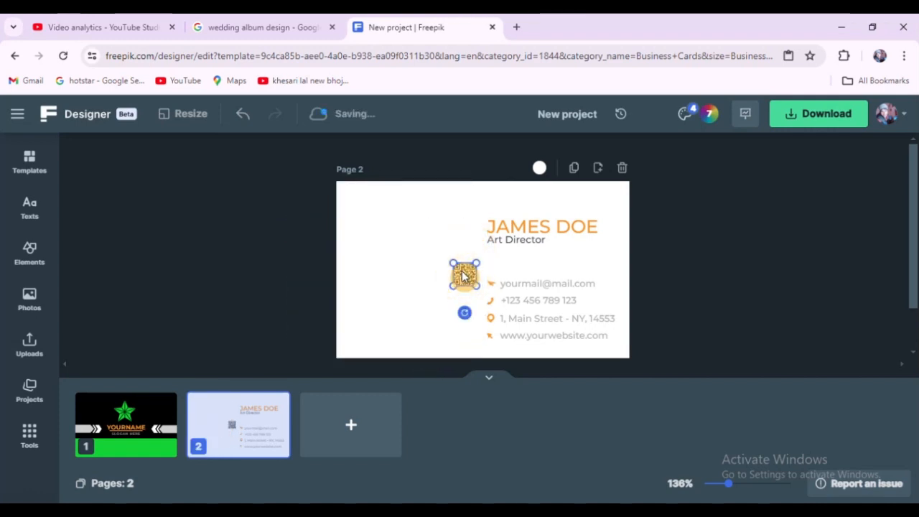
key(Delete)
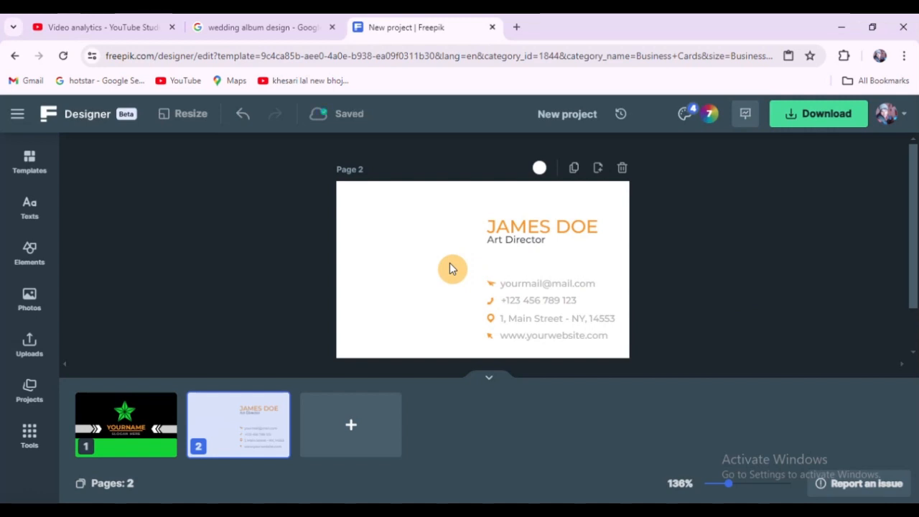
Step: Paste the star logo, name and slogan onto the back card's left side
key(ctrl+v)
drag(472, 251, 411, 266)
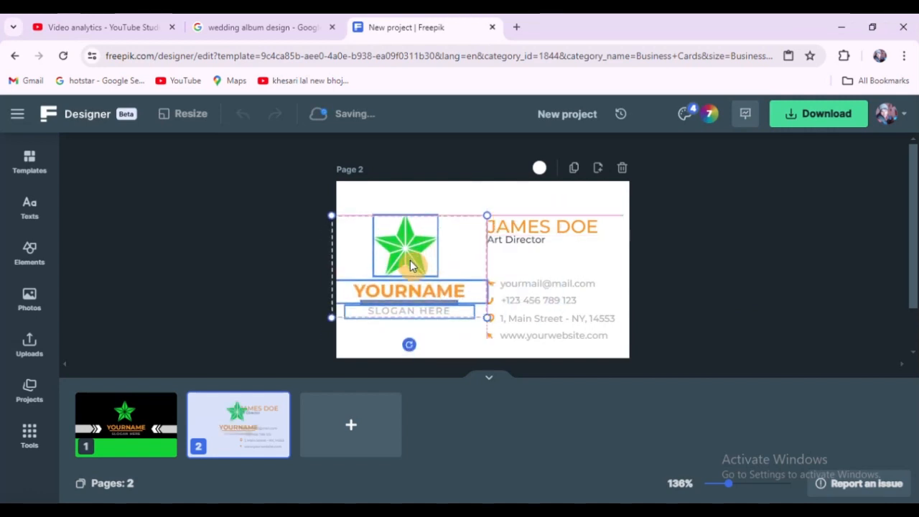
drag(410, 260, 410, 269)
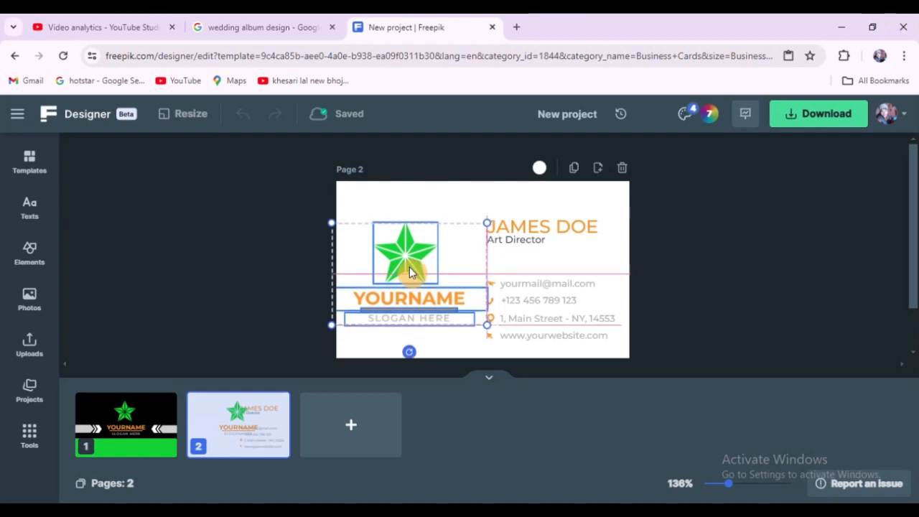
click(261, 254)
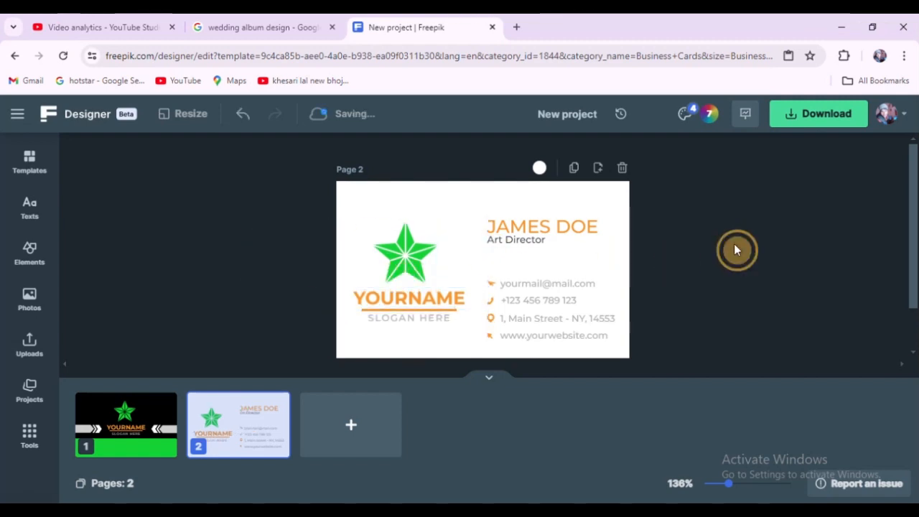
Step: Add a triangle from the basic shapes and shrink it into the back card's lower-left corner
click(30, 254)
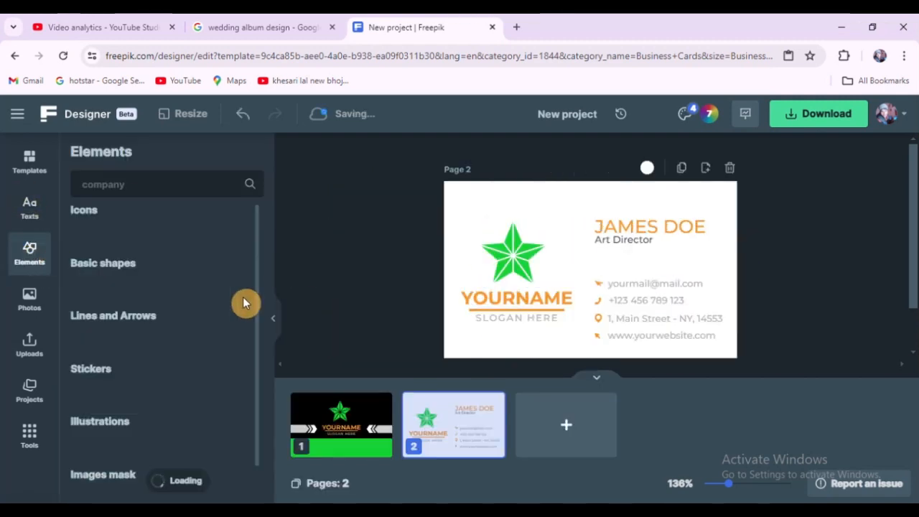
click(167, 320)
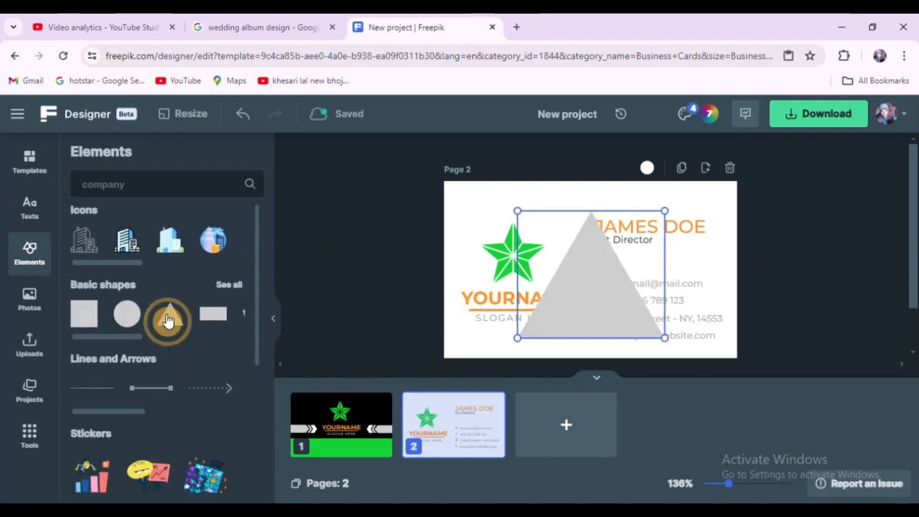
drag(607, 306, 528, 329)
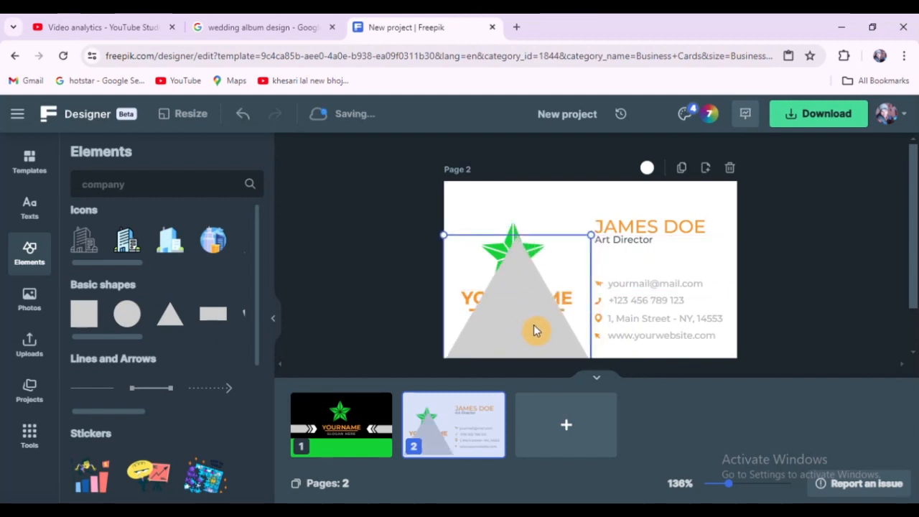
drag(590, 235, 523, 352)
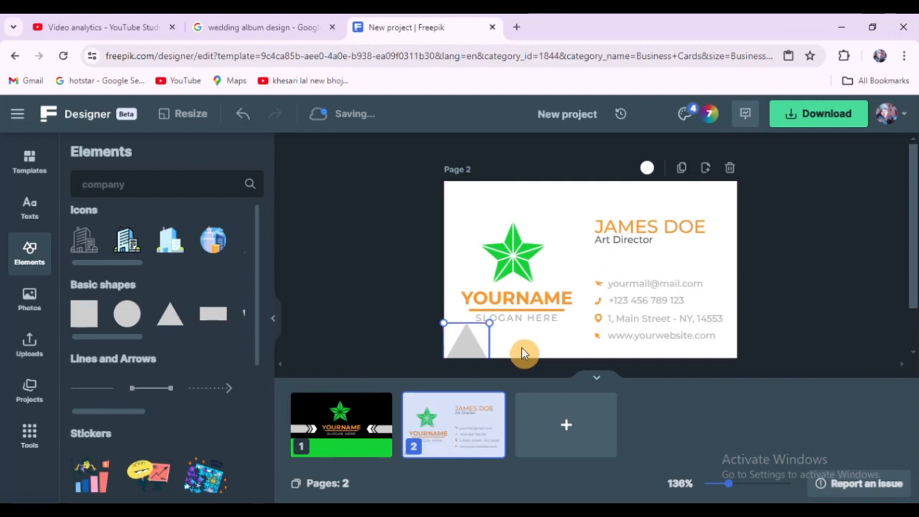
click(395, 255)
Step: Change the back card's background colour to black
click(599, 388)
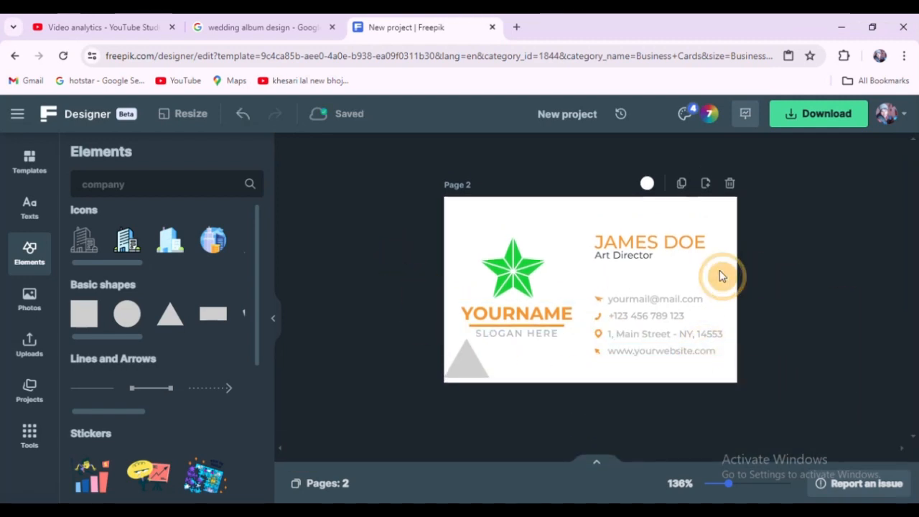
click(648, 190)
drag(675, 255, 720, 294)
click(804, 248)
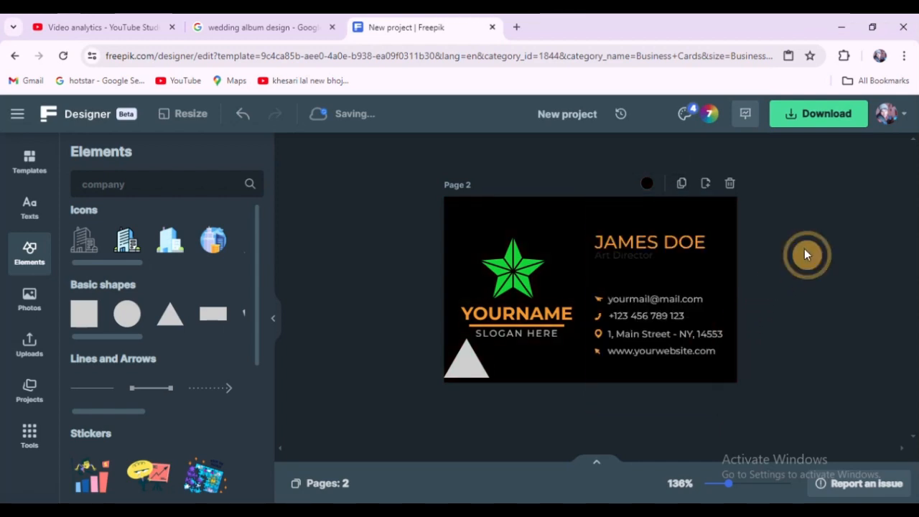
scroll(765, 353, up, 5)
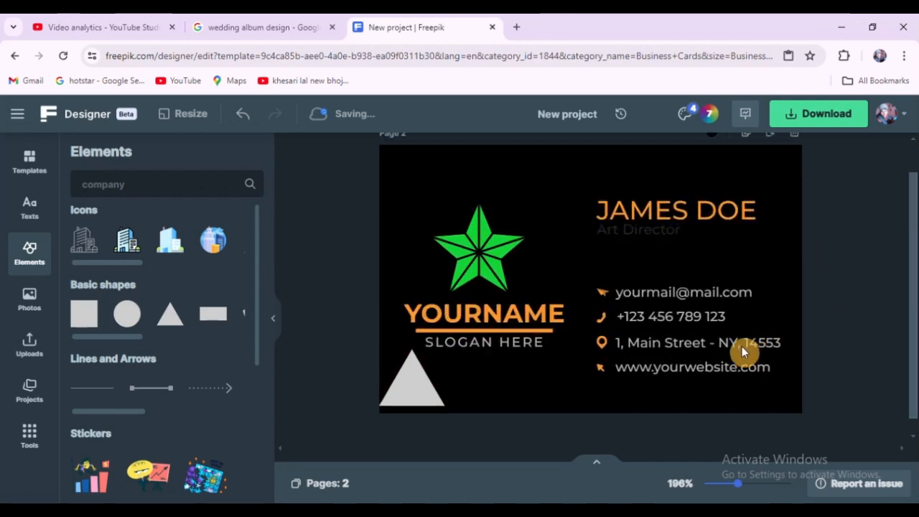
click(629, 316)
double_click(636, 316)
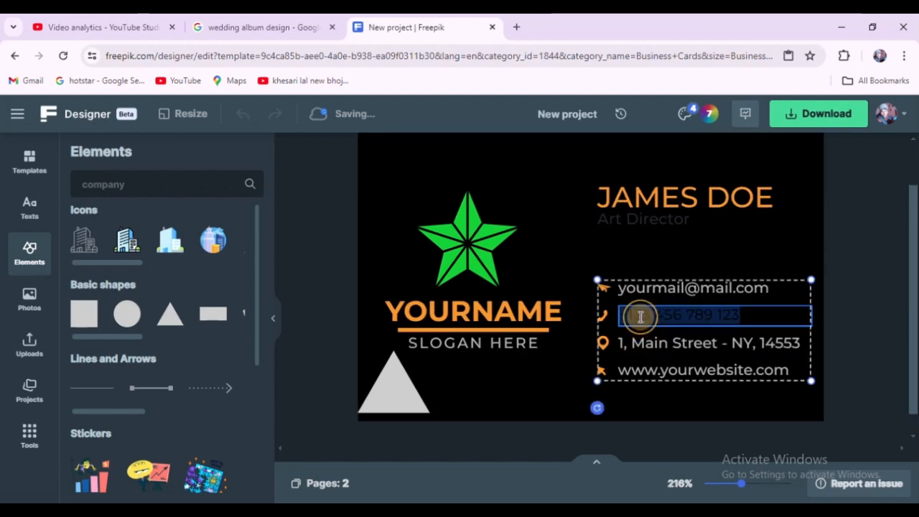
click(630, 316)
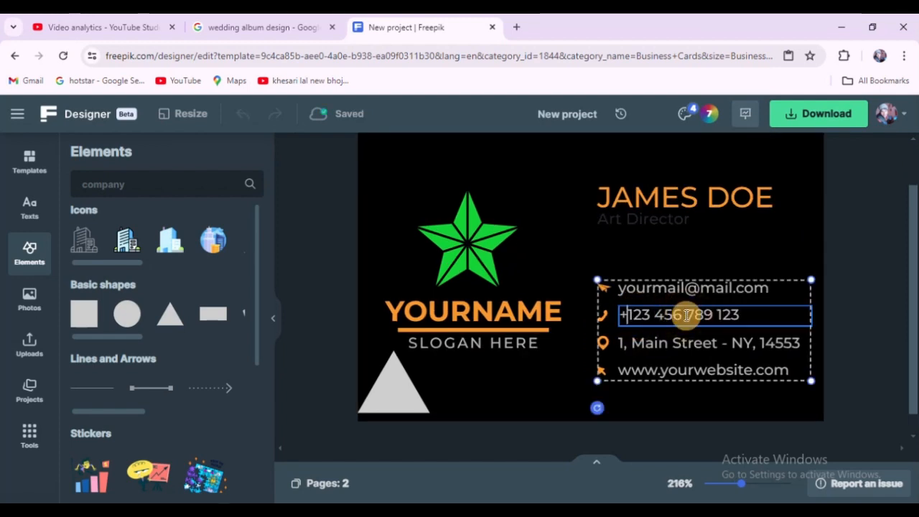
key(shift+End)
text(3)
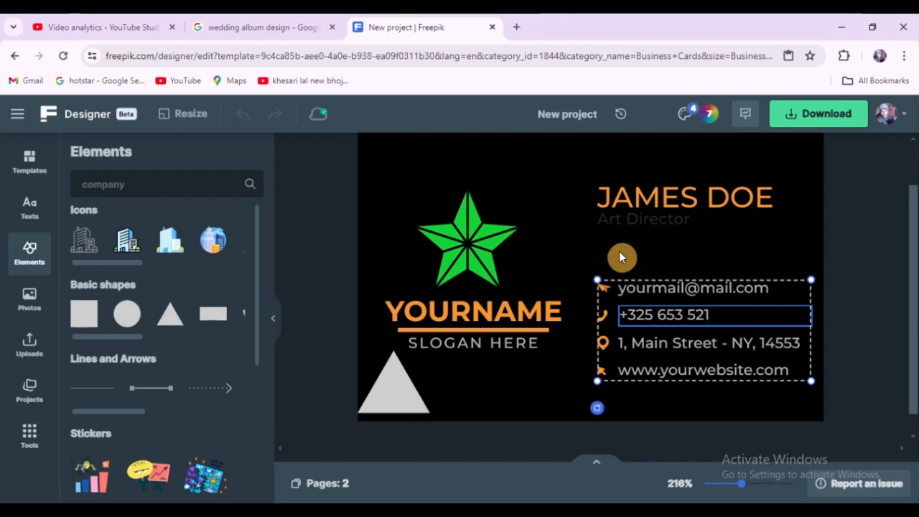
text(16)
click(334, 249)
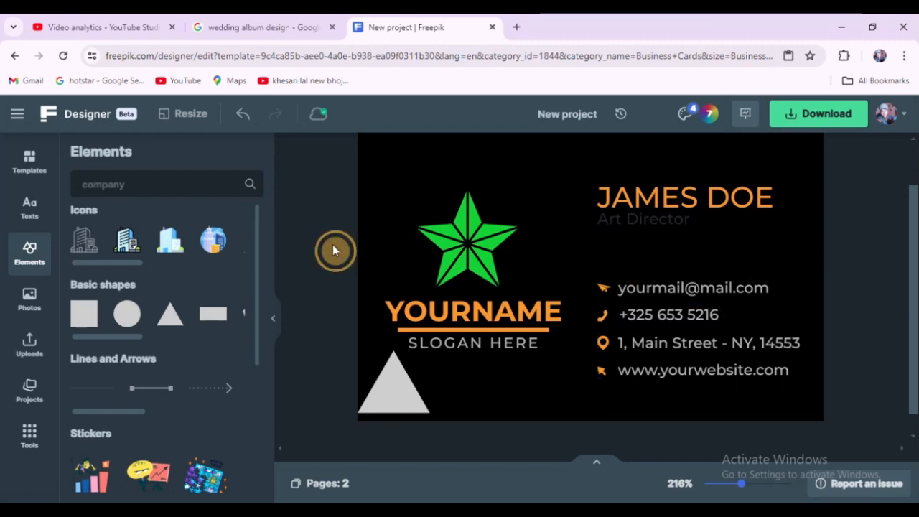
click(695, 348)
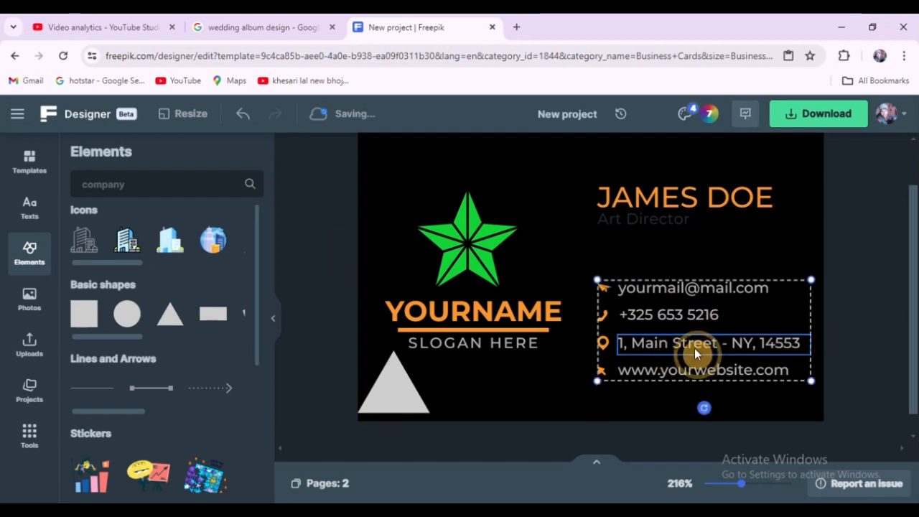
click(729, 377)
scroll(788, 321, down, 5)
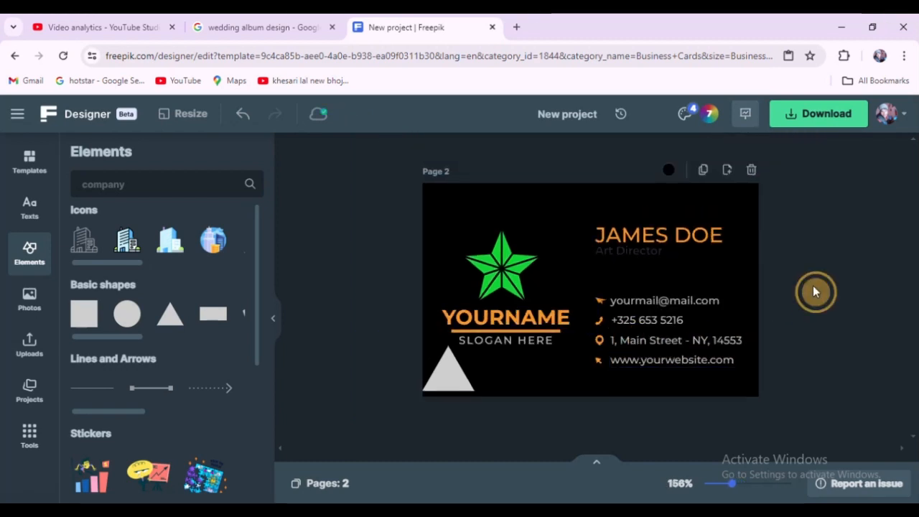
scroll(812, 280, down, 3)
scroll(783, 269, up, 4)
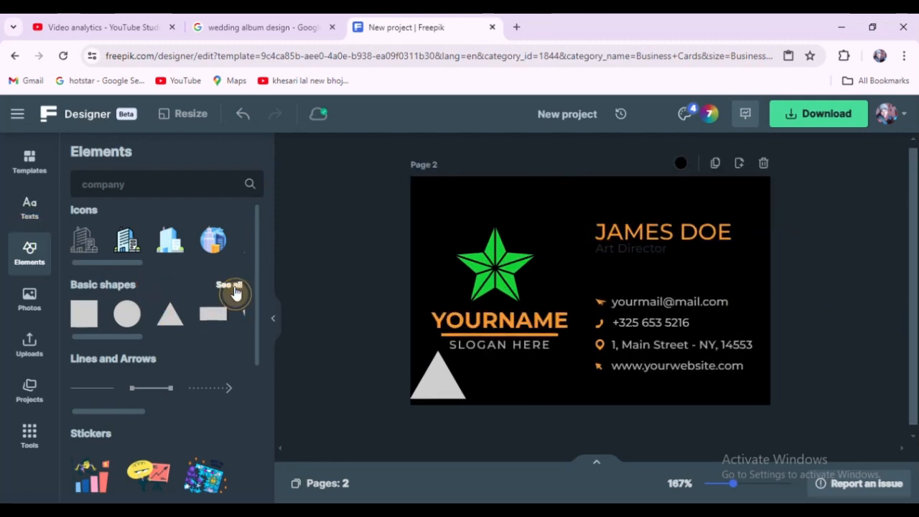
Step: Move the triangle up into the back card's top-left corner
click(231, 287)
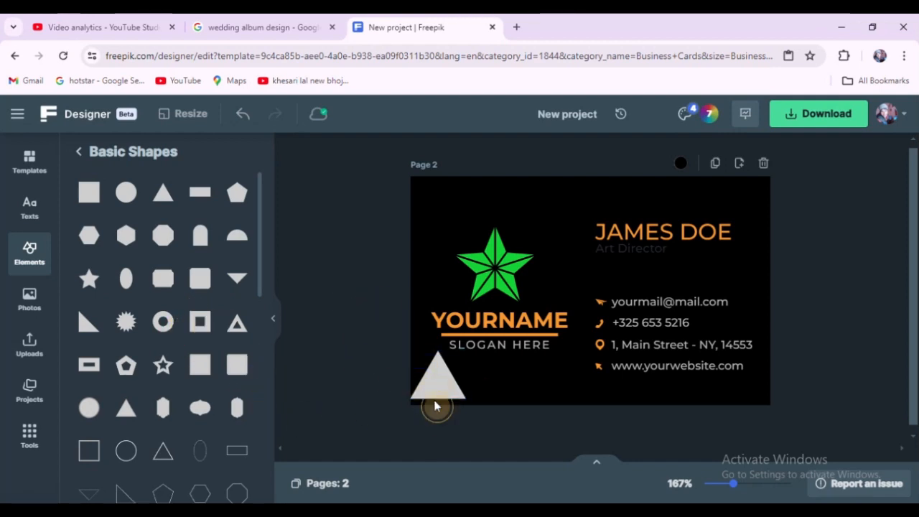
click(435, 402)
drag(435, 402, 457, 184)
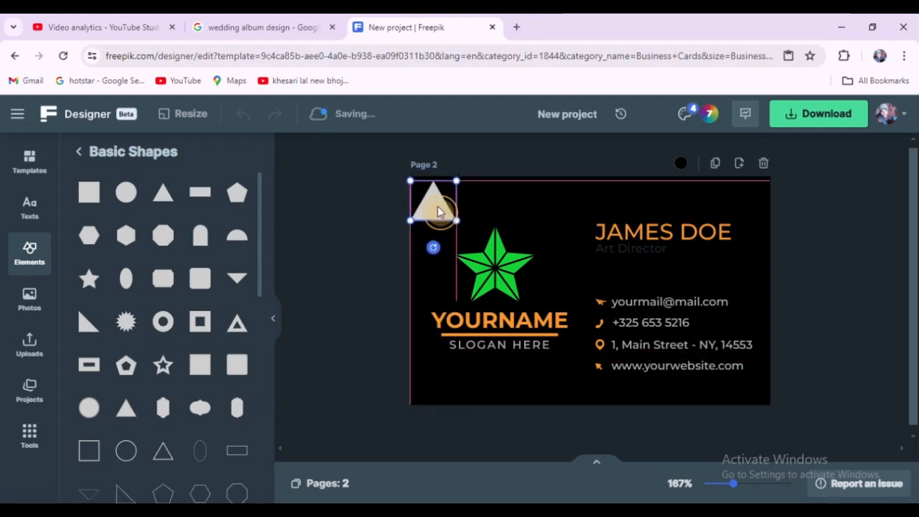
click(716, 172)
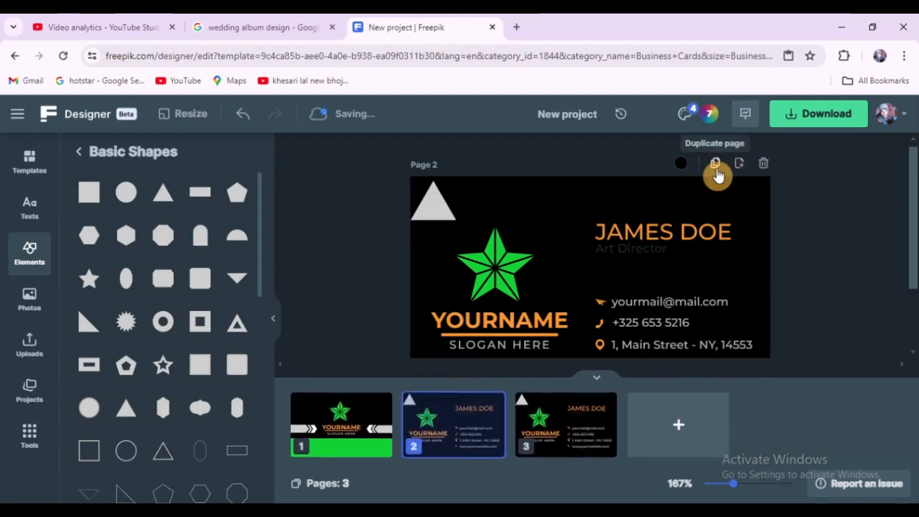
key(ctrl+z)
Step: Copy and paste the triangle, placing the copy beside the original in the top-left corner
click(433, 204)
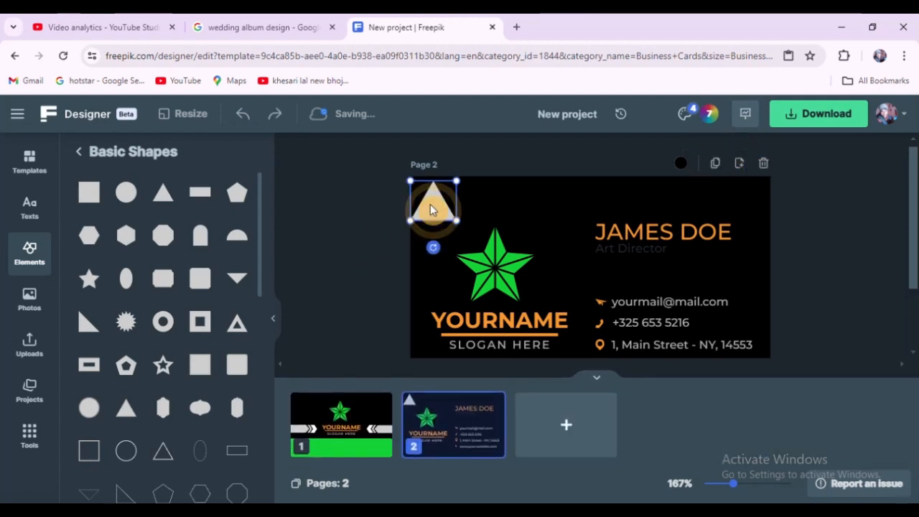
right_click(431, 208)
click(468, 217)
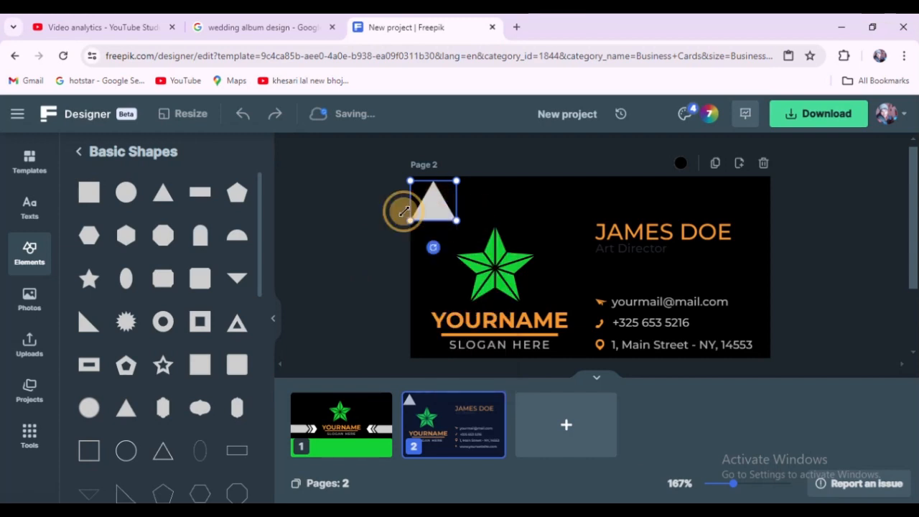
click(399, 218)
right_click(486, 205)
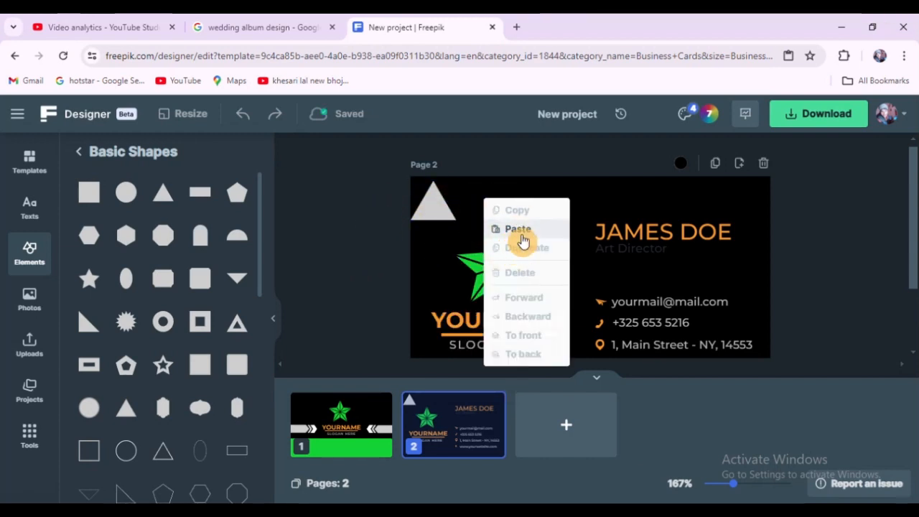
click(511, 230)
drag(480, 194, 473, 166)
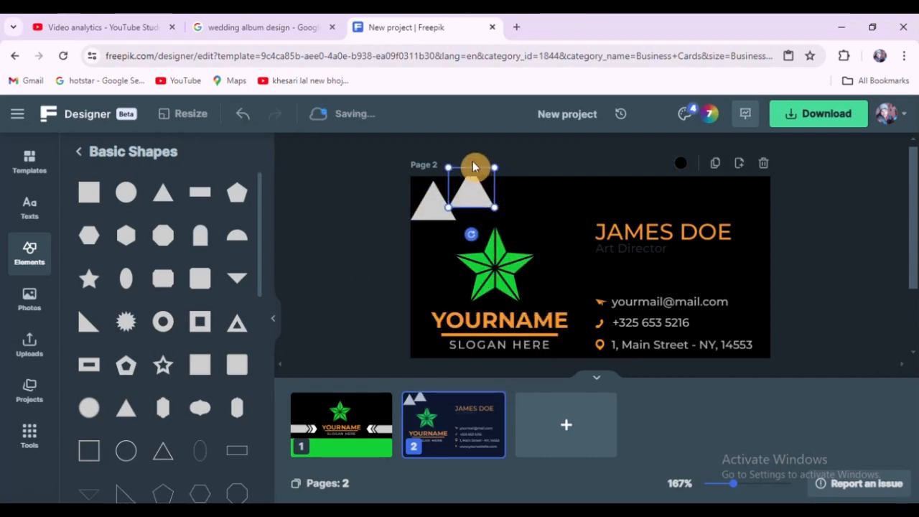
Step: Rotate the copied triangle upside down so the two triangles form a parallelogram
scroll(488, 252, up, 2)
click(594, 378)
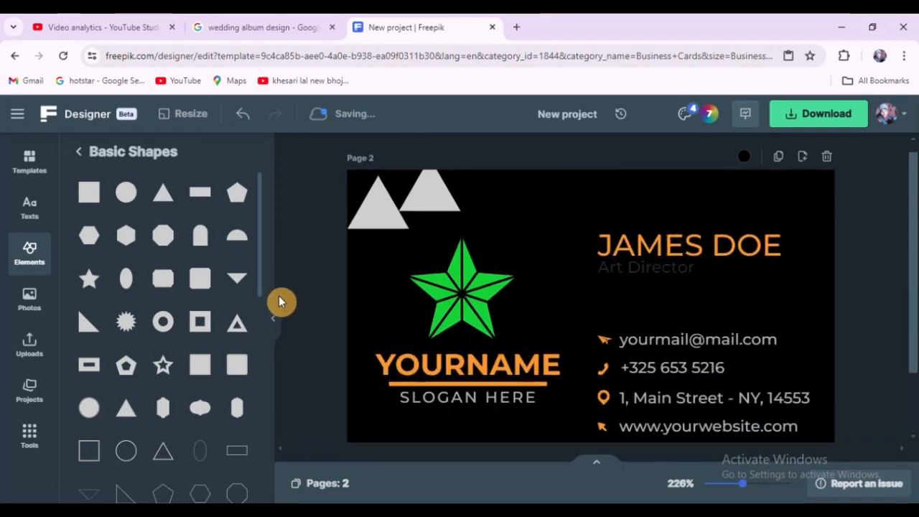
click(273, 319)
scroll(266, 179, up, 3)
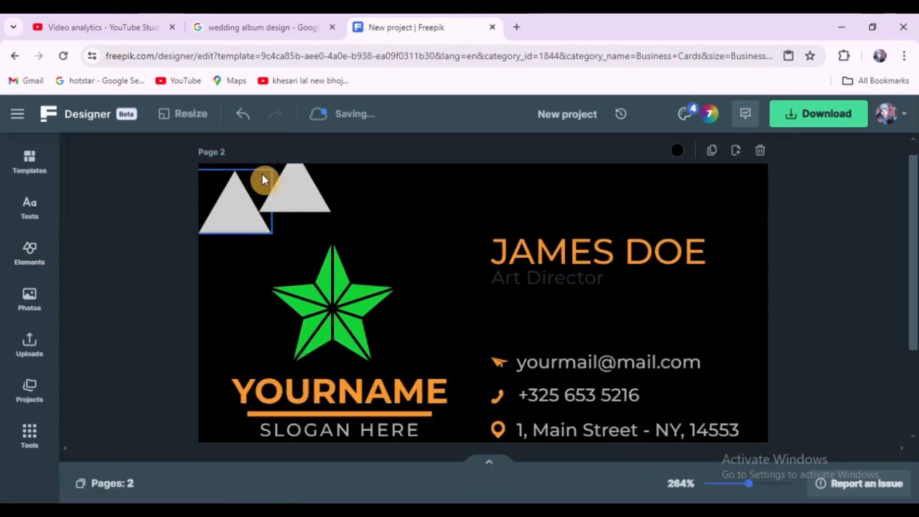
scroll(445, 258, down, 2)
scroll(474, 255, down, 3)
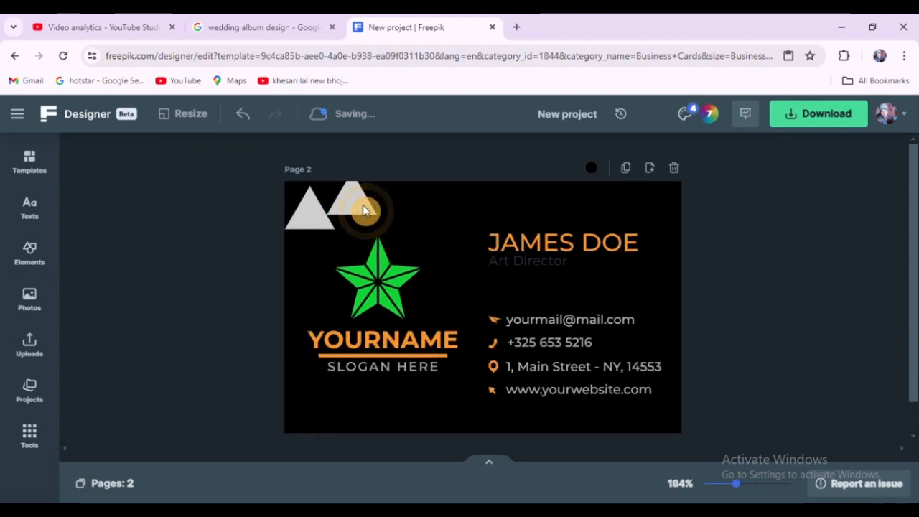
scroll(231, 212, down, 1)
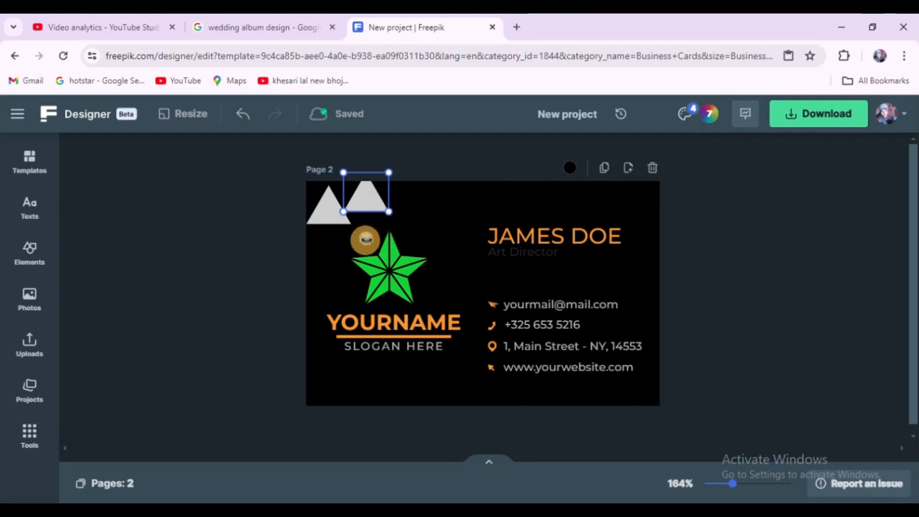
drag(366, 238, 355, 198)
click(251, 190)
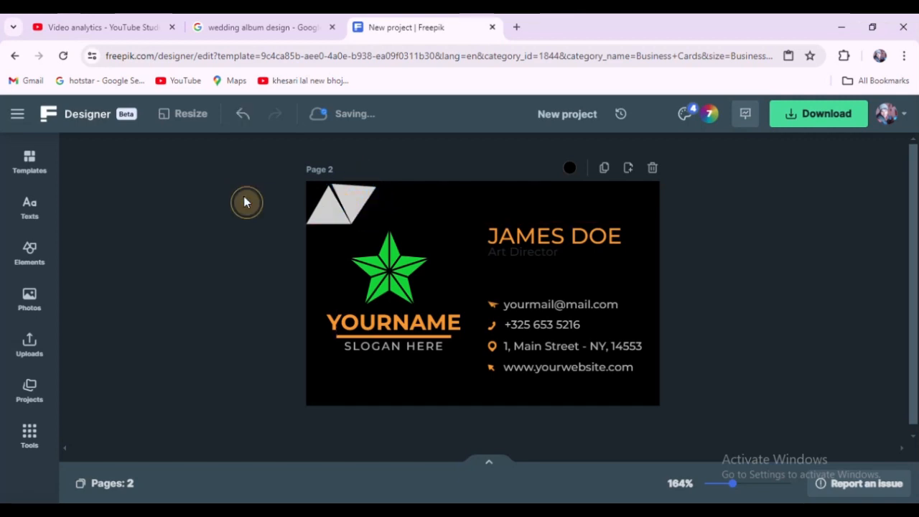
Step: Fine-tune the copied triangle's rotation so its edge lines up with the first triangle
scroll(281, 188, up, 5)
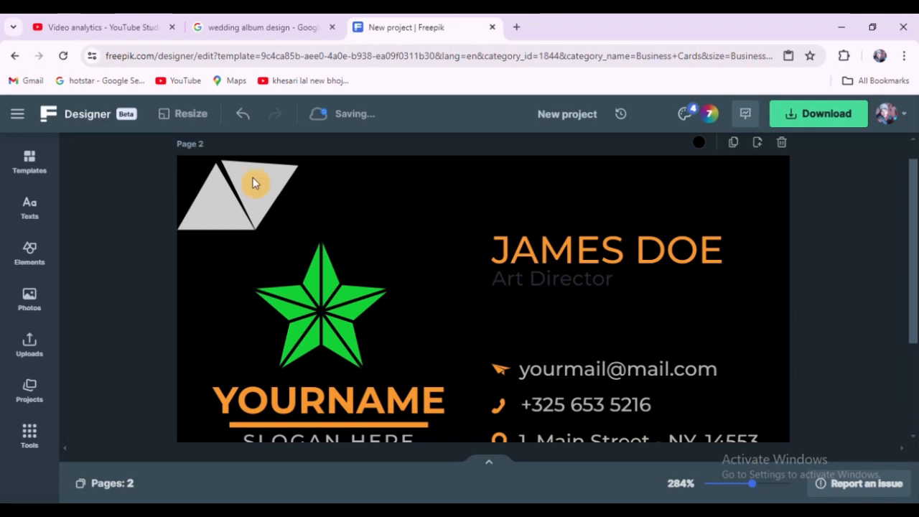
scroll(265, 188, up, 1)
click(252, 182)
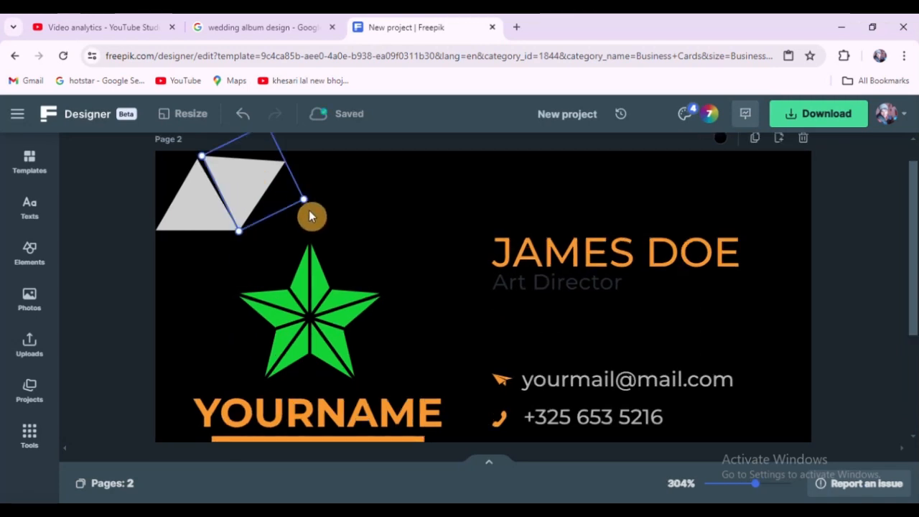
drag(305, 200, 308, 195)
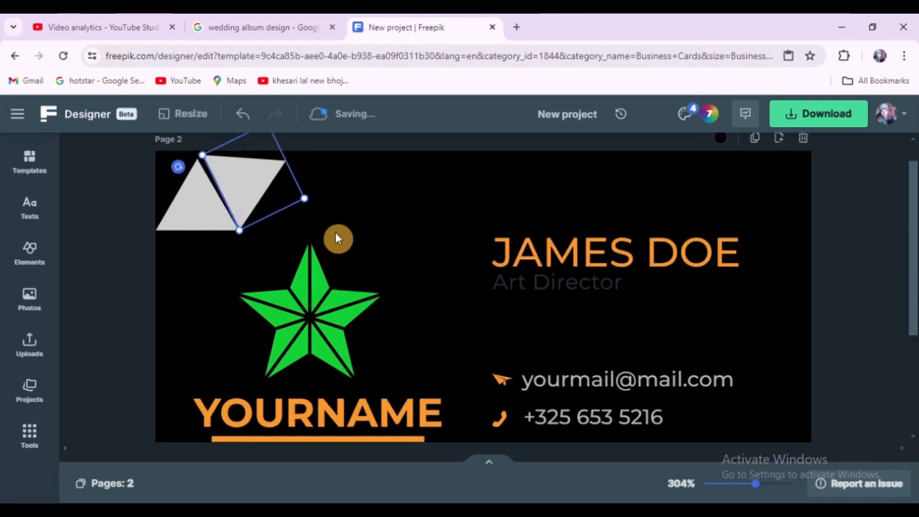
drag(176, 166, 169, 178)
click(83, 179)
scroll(231, 231, down, 5)
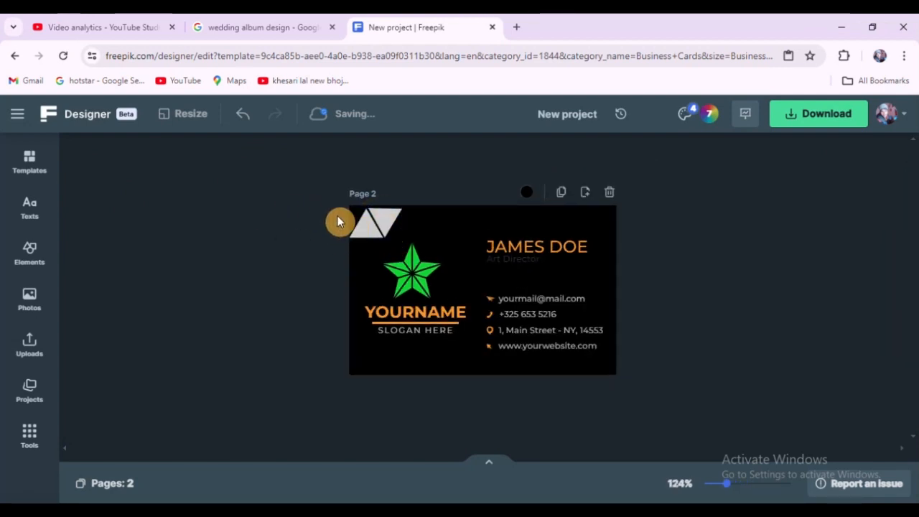
Step: Select both corner triangles and lock them together as a group
scroll(423, 263, up, 3)
scroll(305, 178, up, 1)
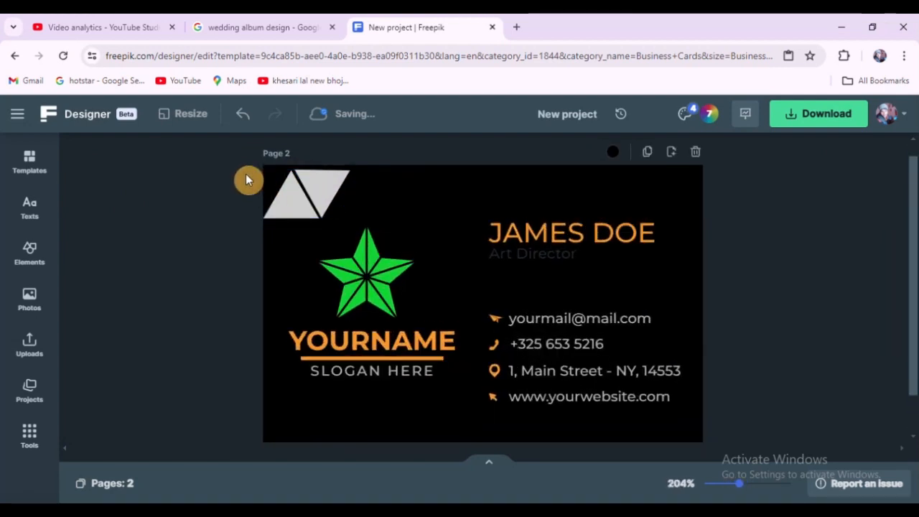
drag(245, 174, 303, 238)
scroll(321, 197, up, 1)
key(ctrl+z)
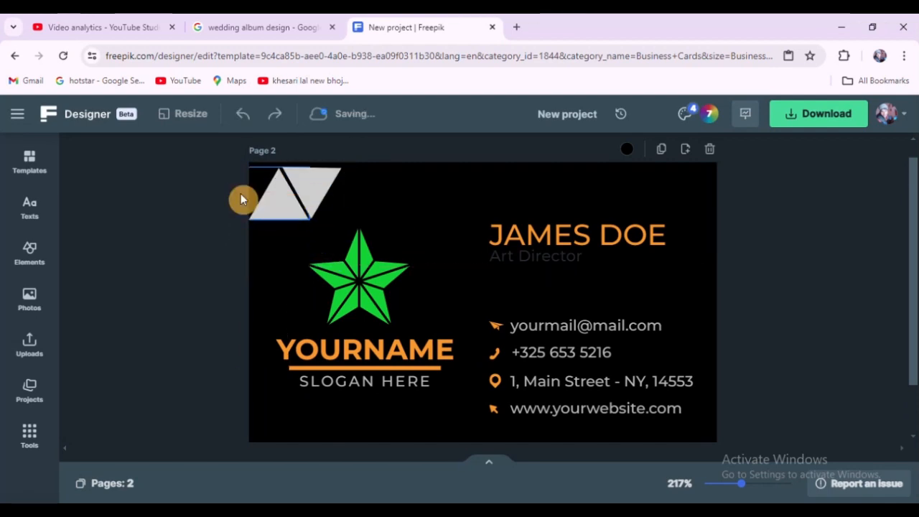
drag(240, 200, 324, 204)
right_click(310, 196)
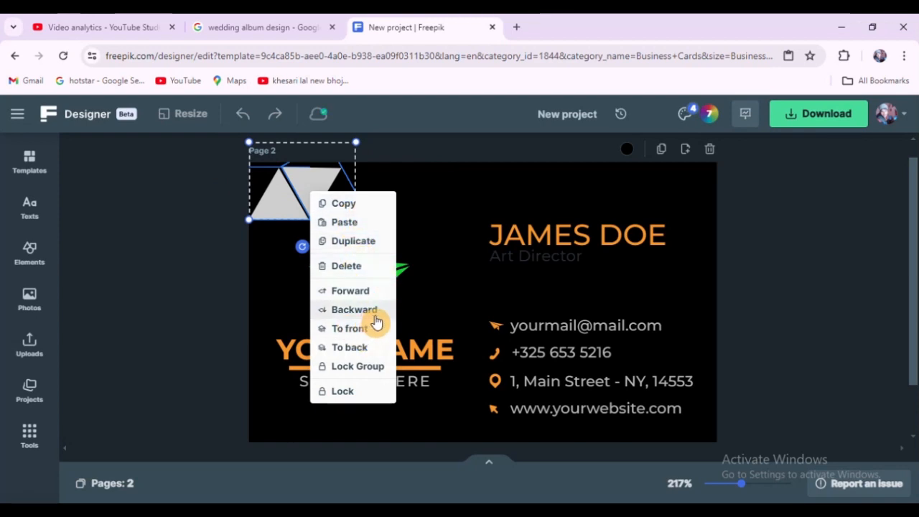
click(363, 368)
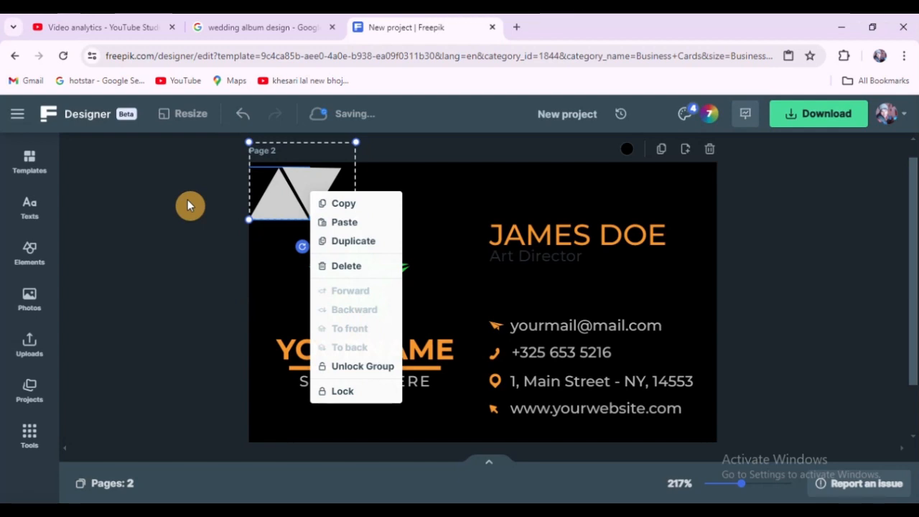
click(187, 200)
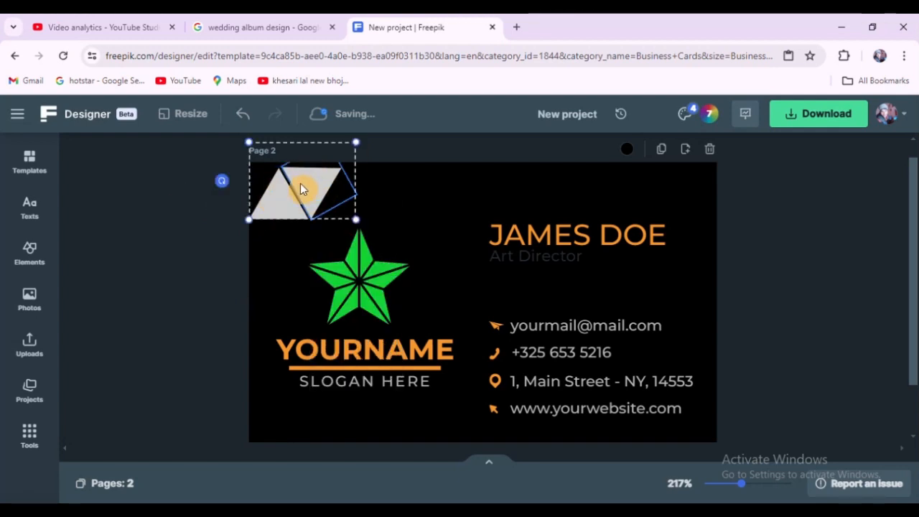
Step: Copy and paste the corner triangle group, moving the copy beside the original along the top edge
right_click(301, 184)
click(346, 196)
right_click(309, 185)
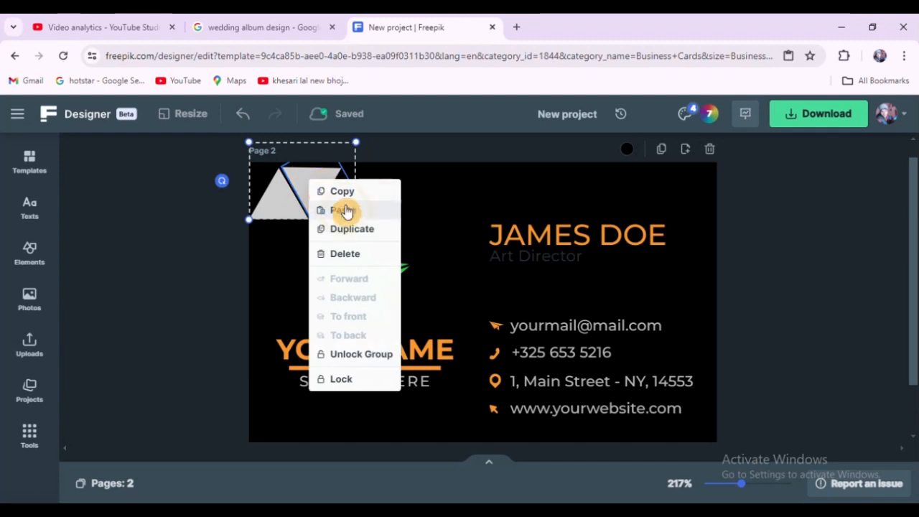
click(343, 209)
click(191, 209)
drag(362, 217, 371, 192)
drag(425, 221, 362, 194)
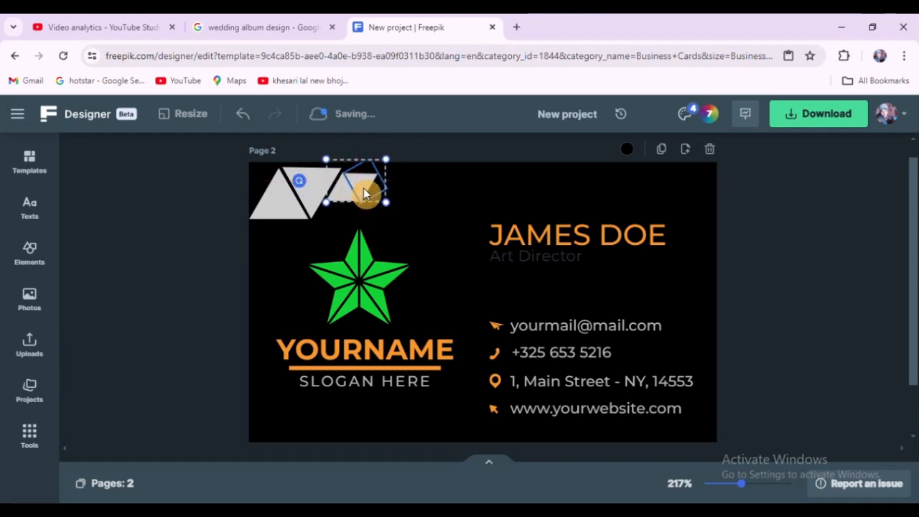
Step: Unlock the original corner triangle group so its triangles can be edited separately
click(157, 252)
click(298, 185)
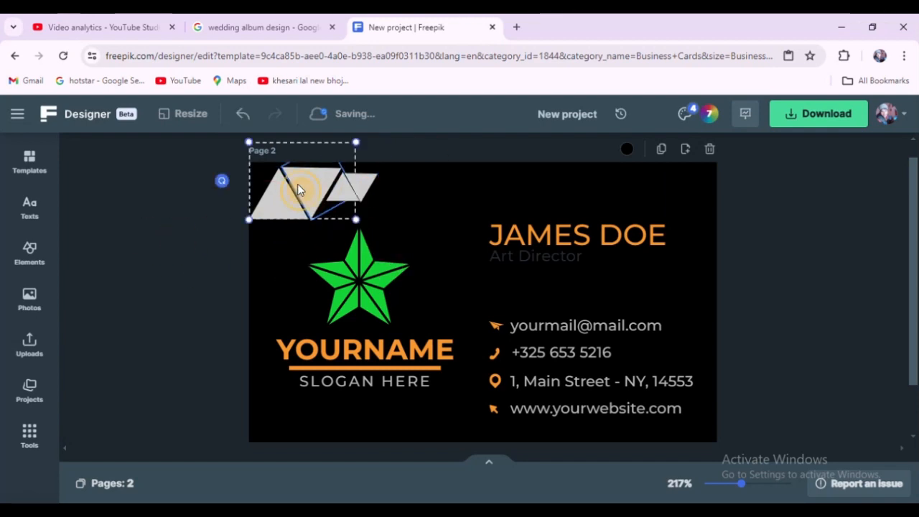
right_click(298, 189)
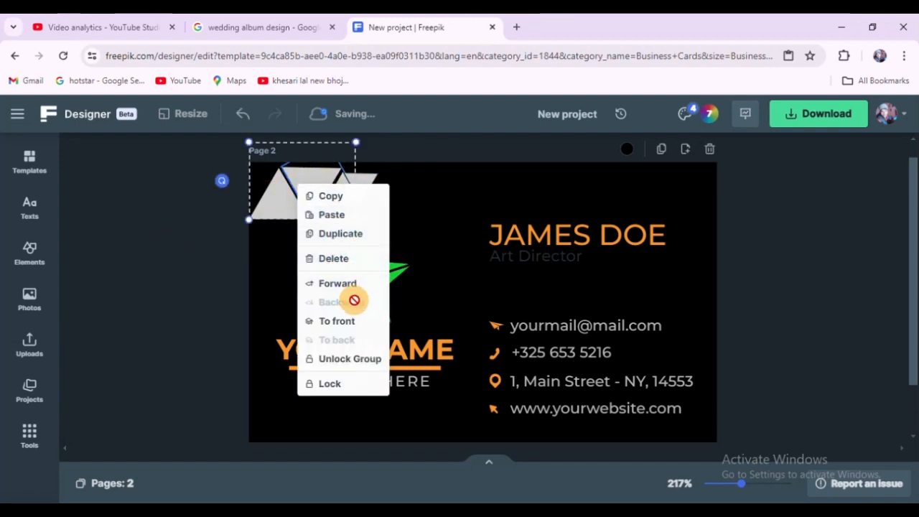
click(349, 365)
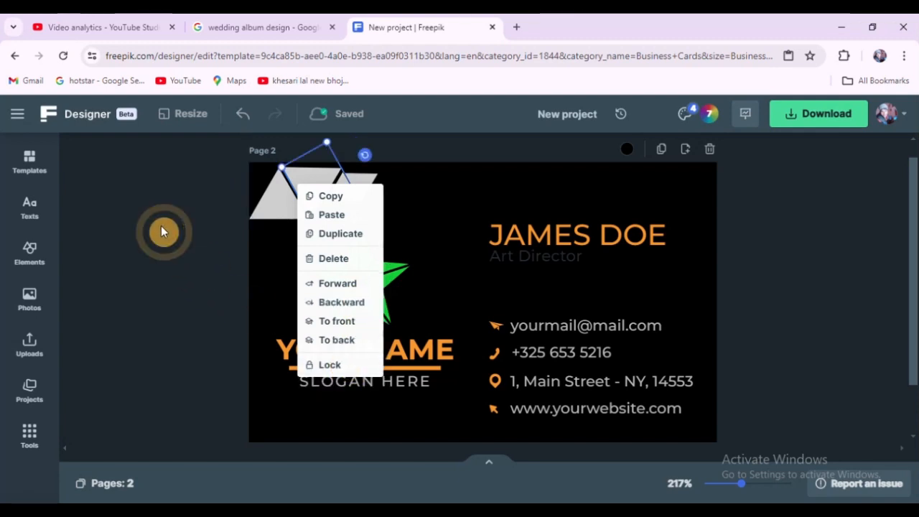
click(161, 226)
click(323, 185)
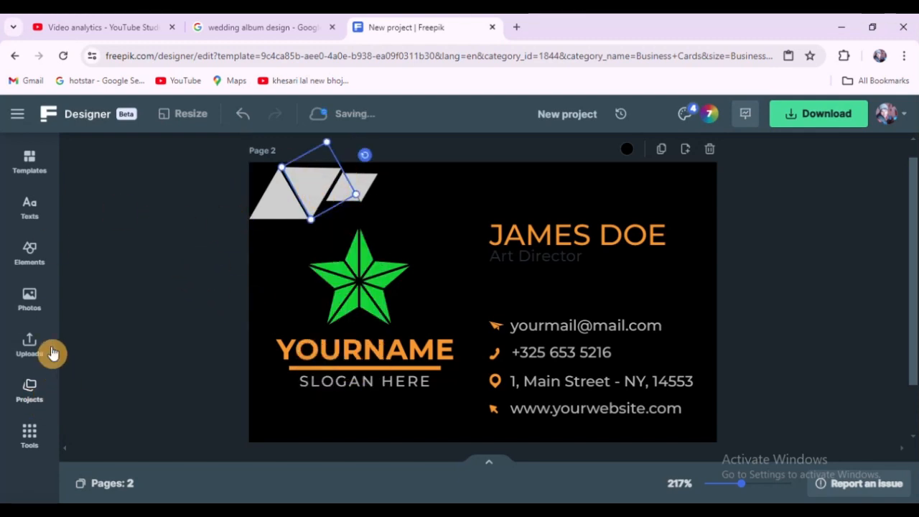
click(629, 158)
click(640, 214)
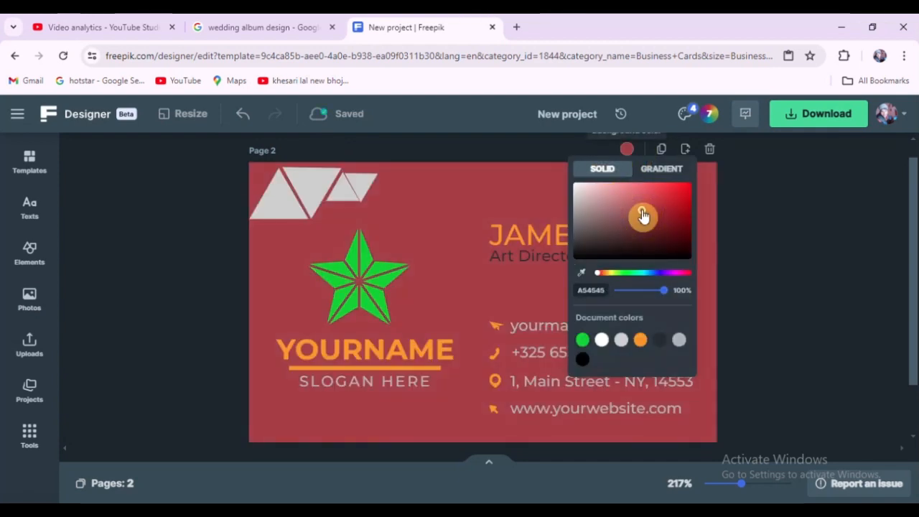
click(807, 306)
key(ctrl+z)
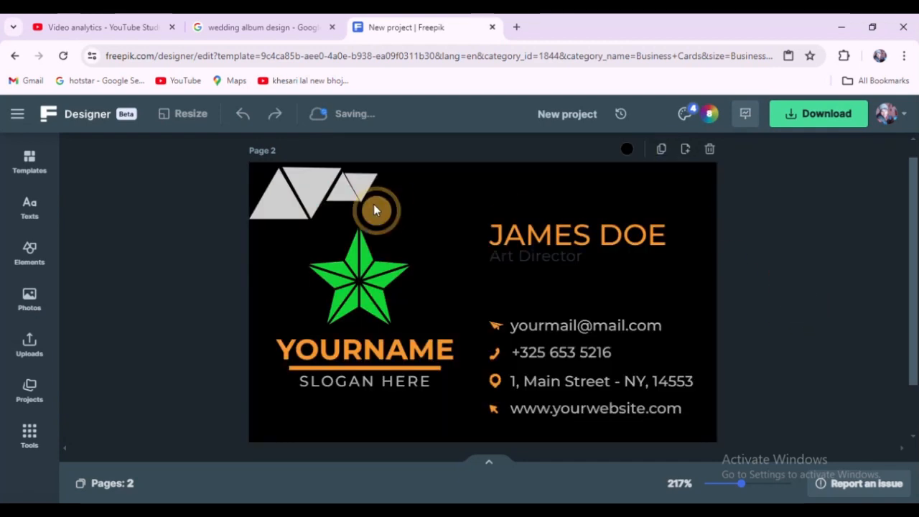
Step: Adjust the size and position of the triangles in the top-left corner
click(313, 181)
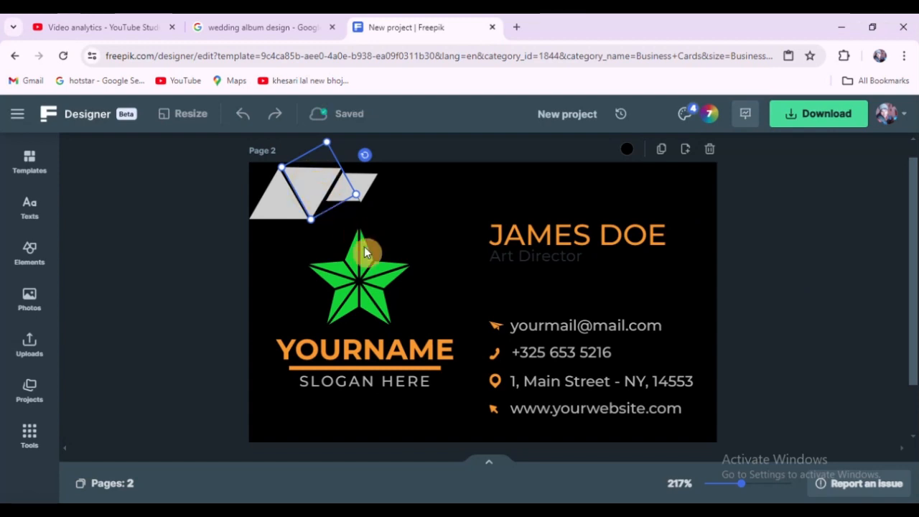
scroll(374, 264, down, 3)
scroll(228, 200, down, 1)
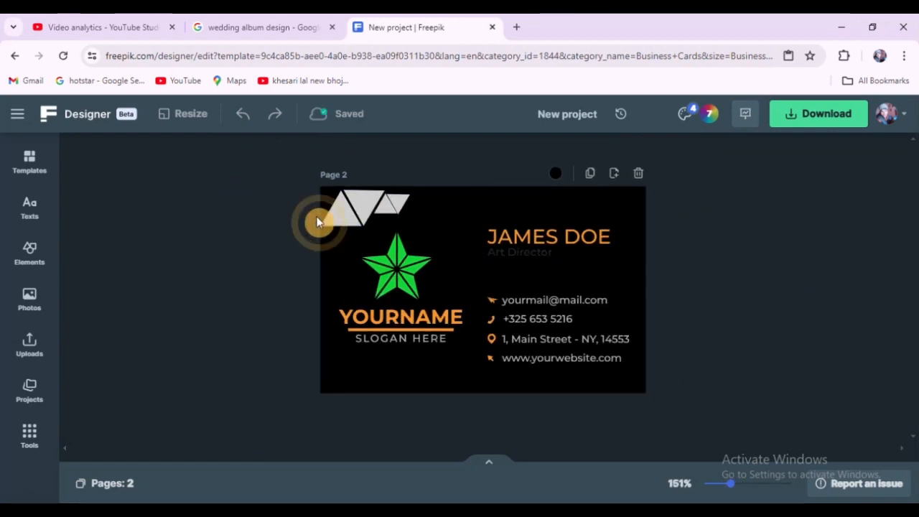
drag(275, 188, 342, 212)
click(266, 205)
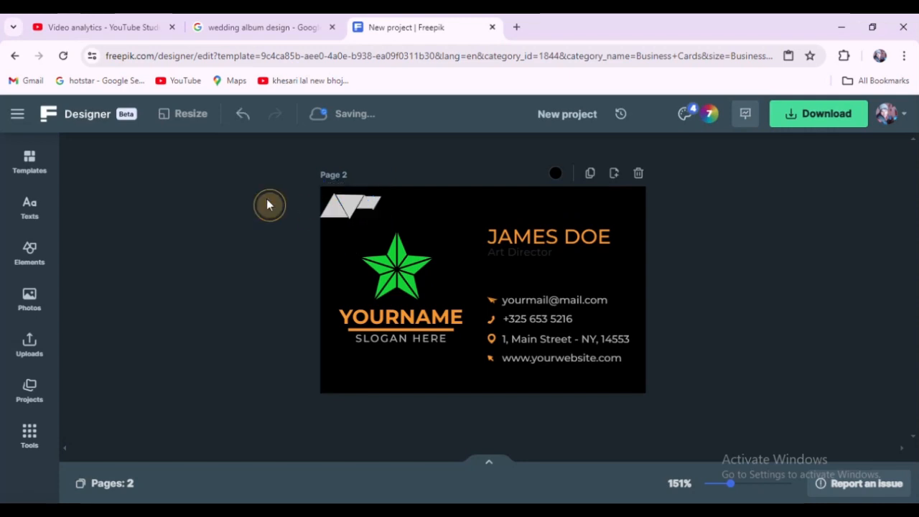
scroll(368, 200, up, 5)
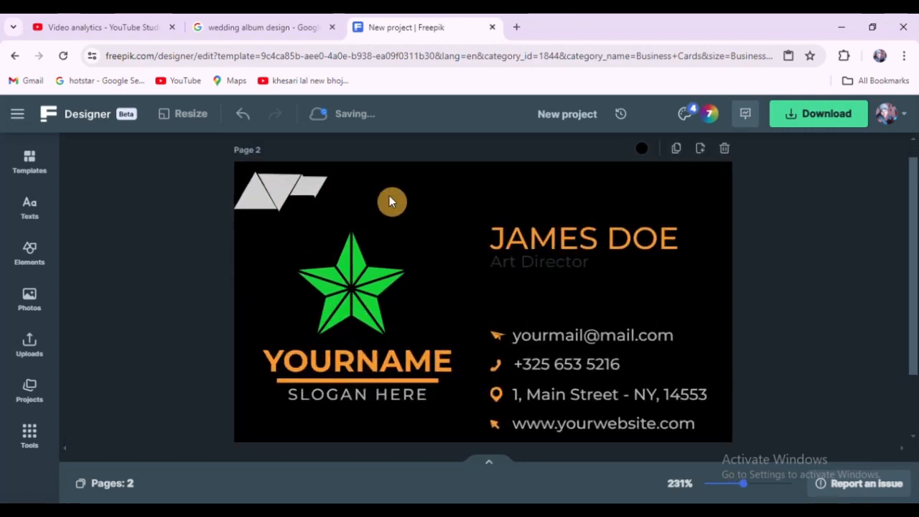
drag(300, 180, 310, 179)
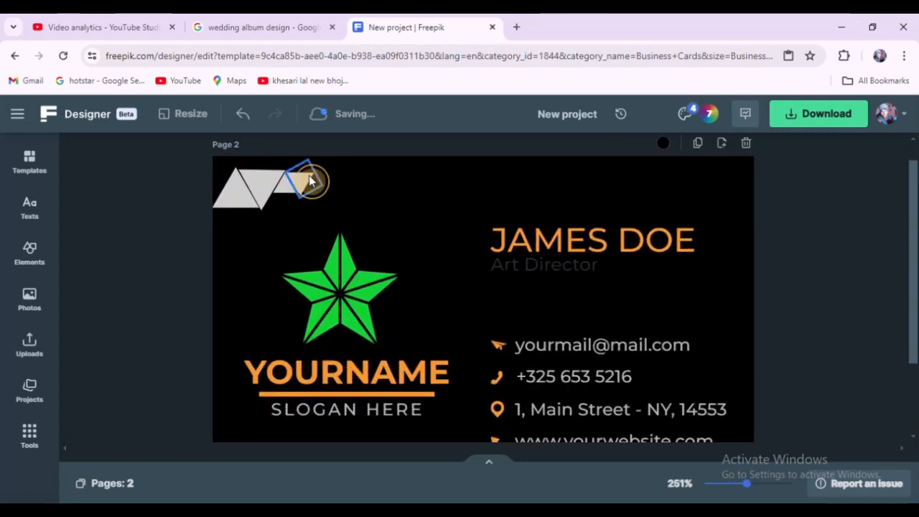
Step: Enlarge the pasted triangle pair and move it up against the card's top edge
scroll(311, 183, up, 1)
click(304, 185)
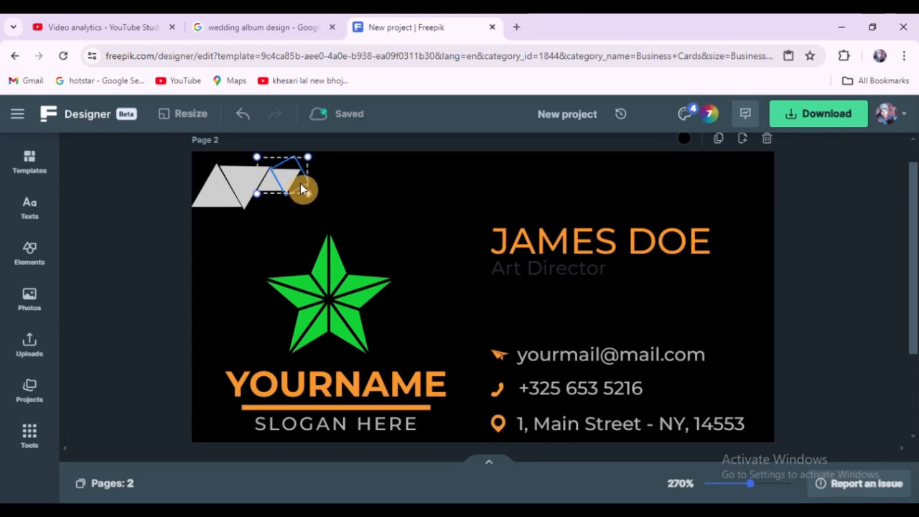
drag(309, 195, 355, 229)
drag(321, 204, 318, 191)
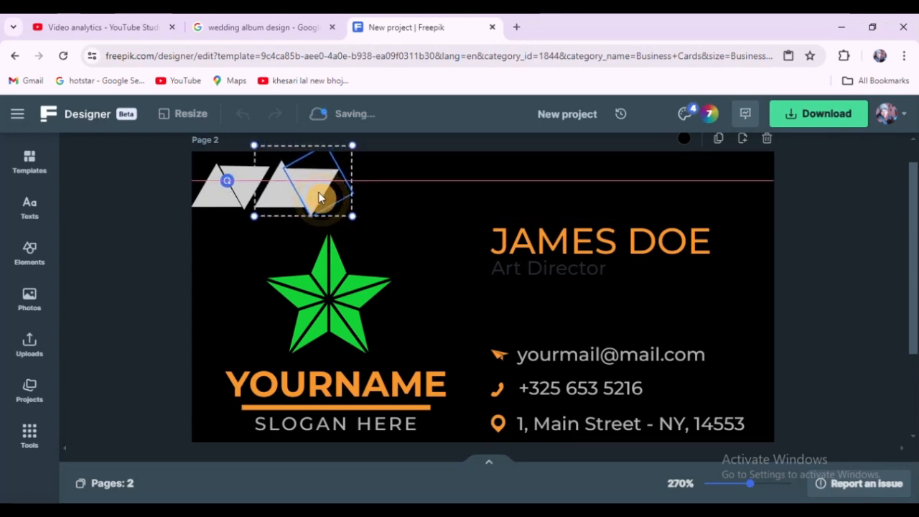
click(140, 173)
Step: Unlock the pasted triangle group
click(327, 184)
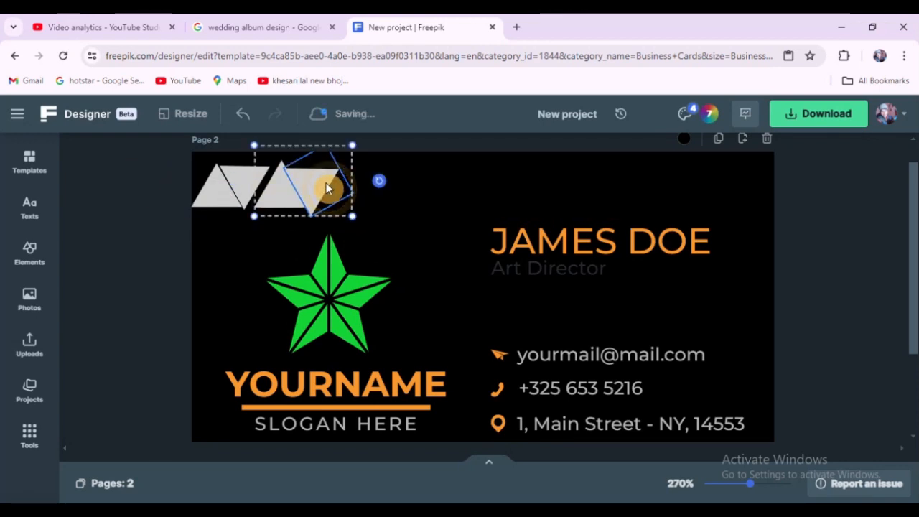
right_click(326, 185)
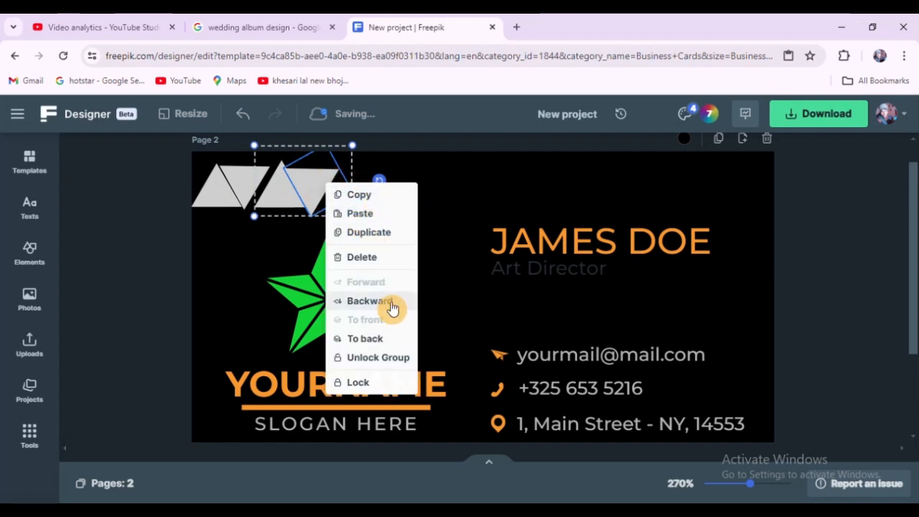
click(384, 361)
click(138, 208)
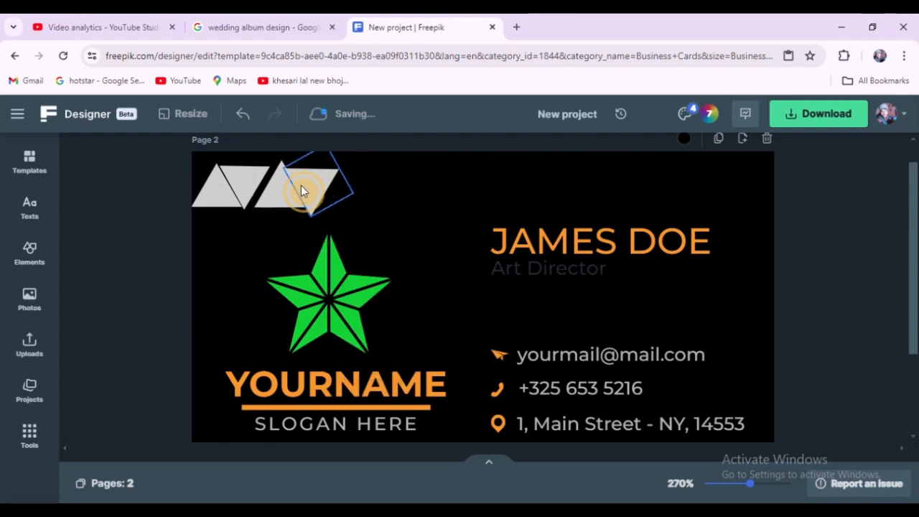
Step: Nudge one pasted triangle into line with its neighbour along the top edge
drag(310, 180, 315, 173)
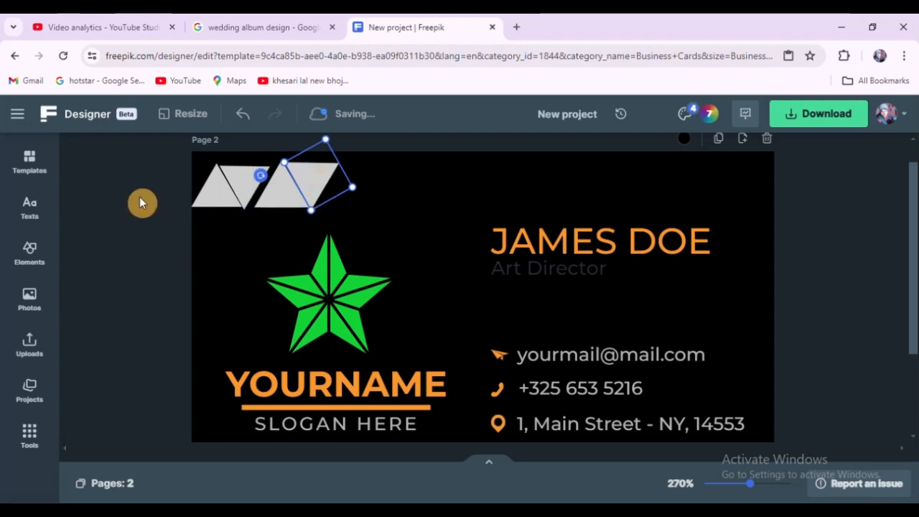
click(90, 192)
scroll(399, 230, down, 3)
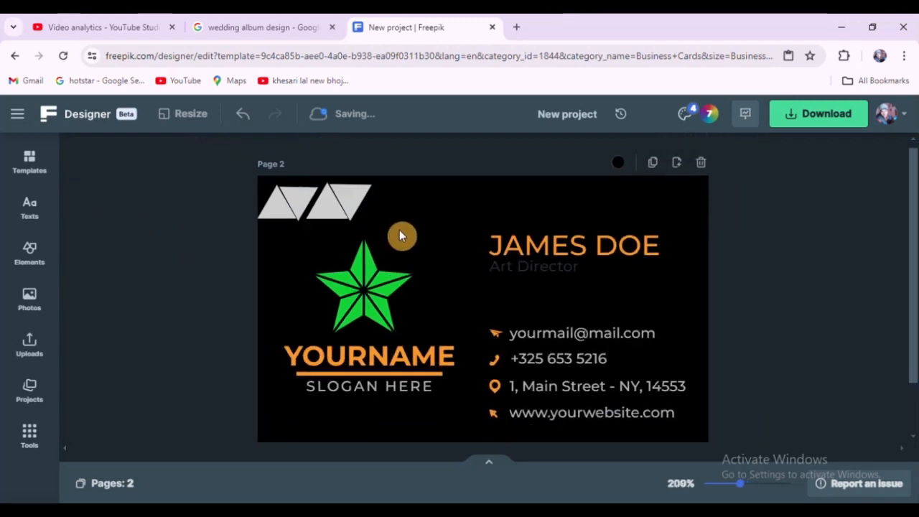
scroll(352, 204, down, 1)
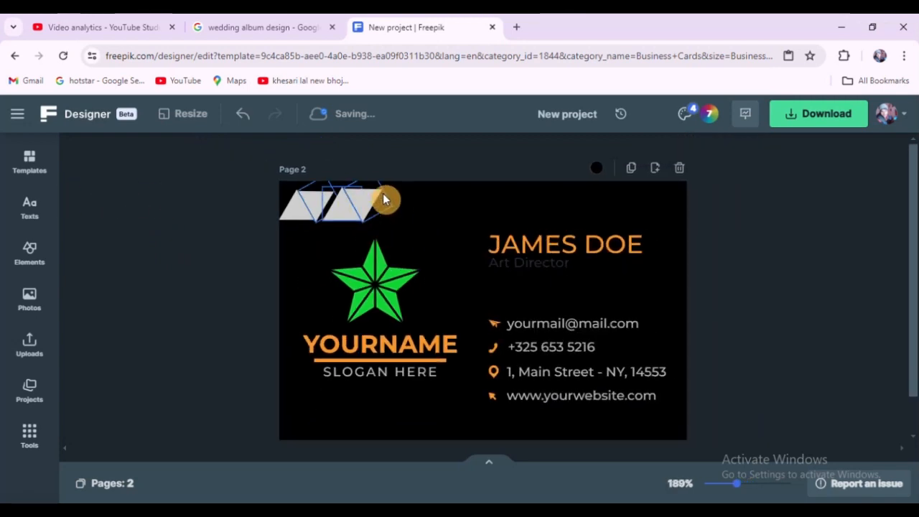
click(391, 207)
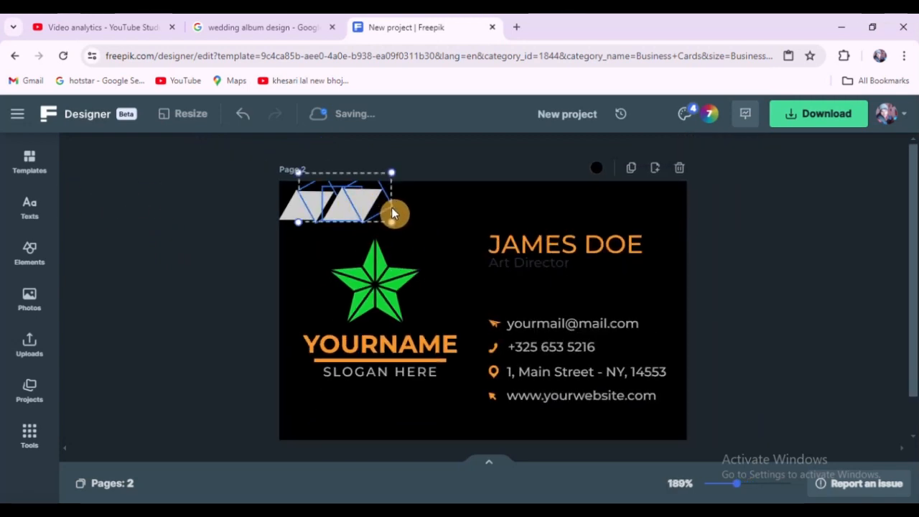
click(405, 163)
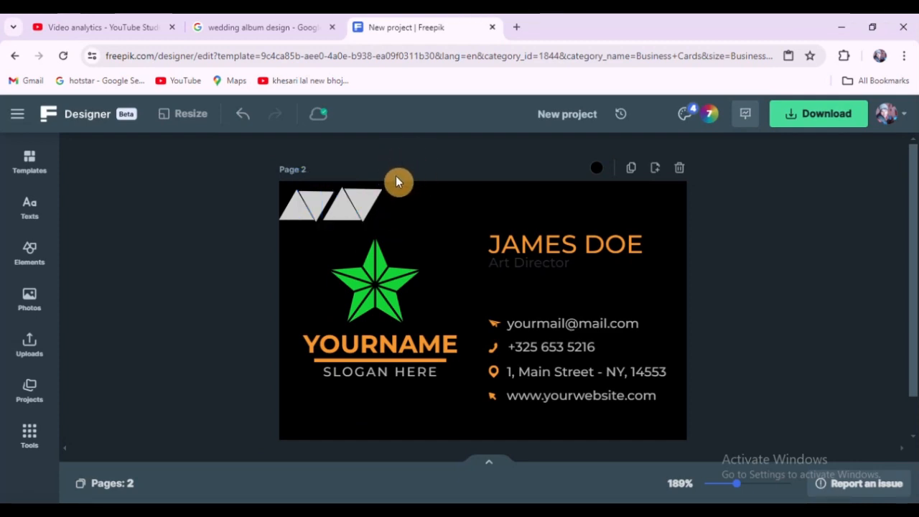
Step: Rotate the rightmost pasted triangle so it points downward from the top edge
scroll(395, 175, up, 2)
scroll(393, 170, up, 1)
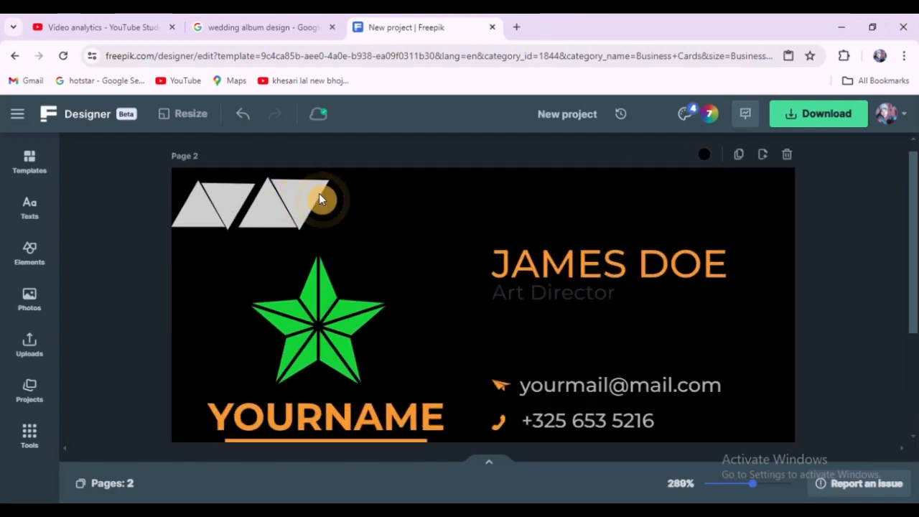
scroll(313, 201, up, 1)
click(318, 217)
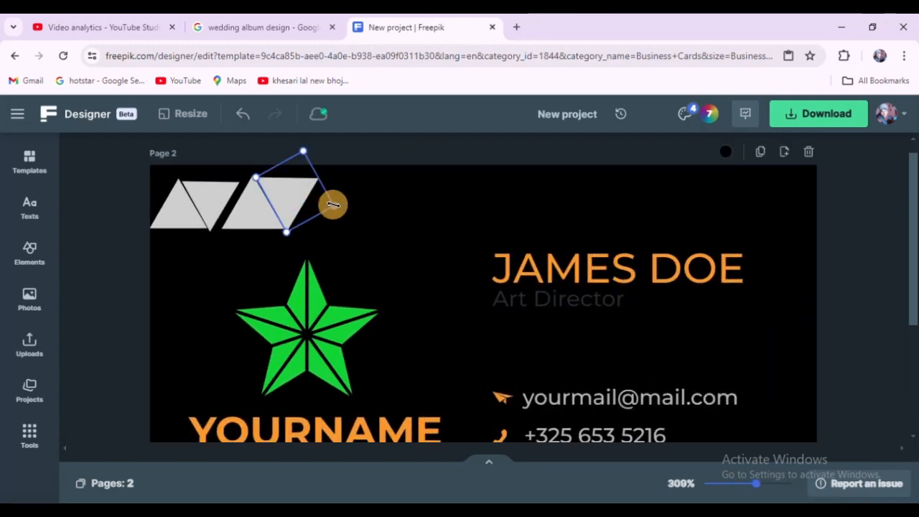
drag(338, 205, 327, 171)
Step: Resize and reposition the left and middle triangles to fill the top-left corner
click(158, 209)
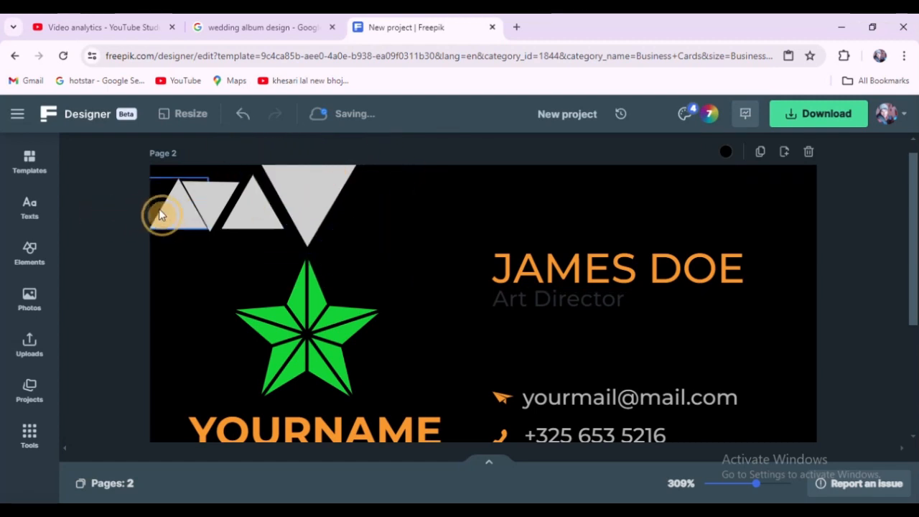
click(171, 213)
drag(149, 237, 122, 279)
click(89, 200)
drag(196, 189, 177, 194)
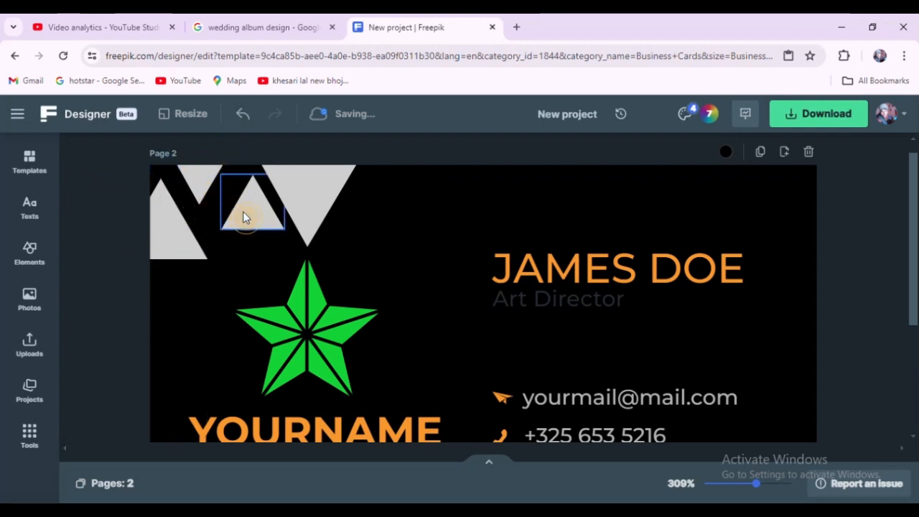
drag(244, 218, 270, 240)
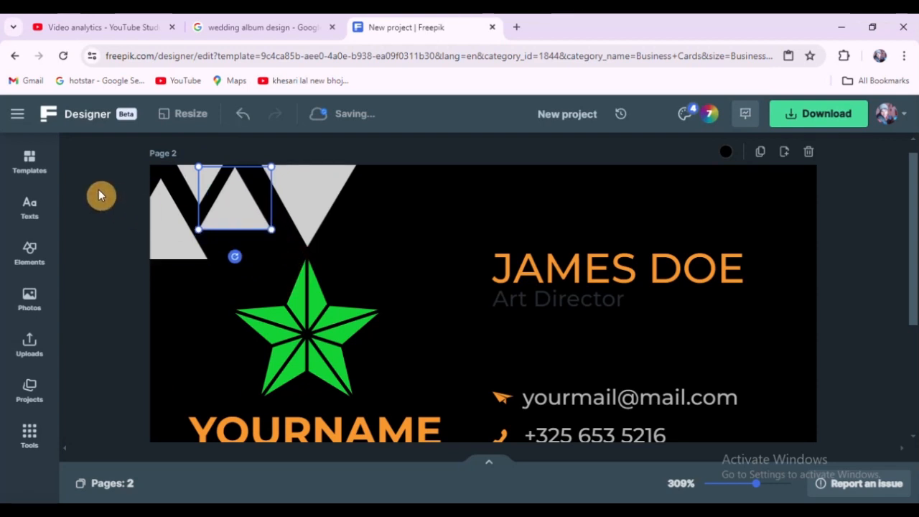
click(98, 189)
click(165, 242)
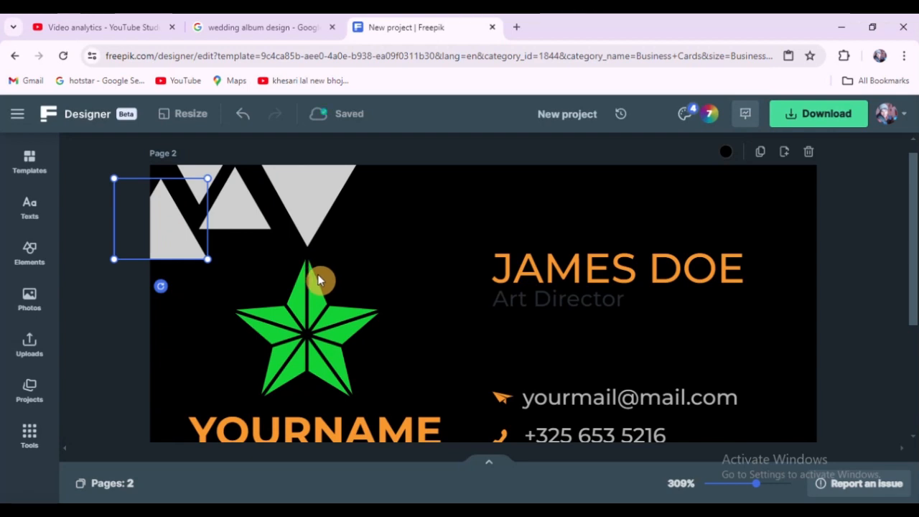
click(82, 307)
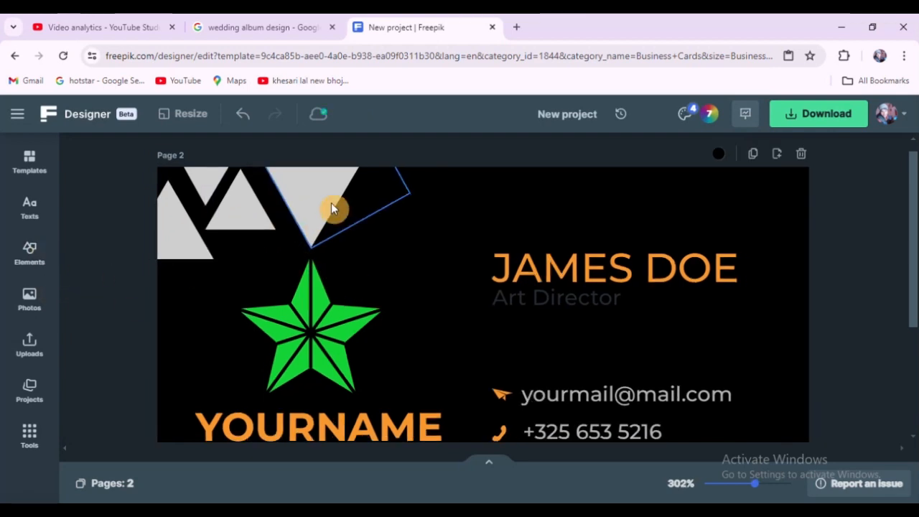
Step: Move the large downward triangle up to the top edge beside the smaller triangles
scroll(316, 205, down, 1)
scroll(361, 225, down, 1)
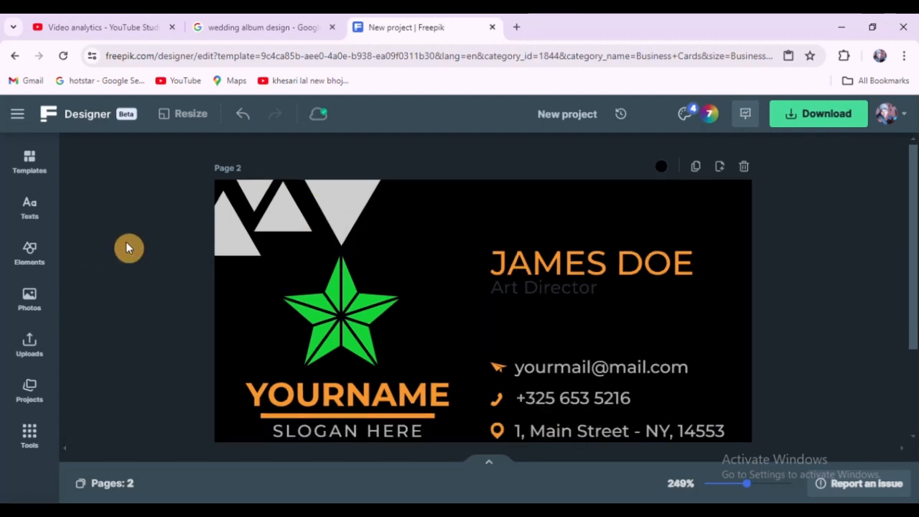
drag(343, 244, 320, 203)
click(153, 188)
scroll(176, 188, down, 5)
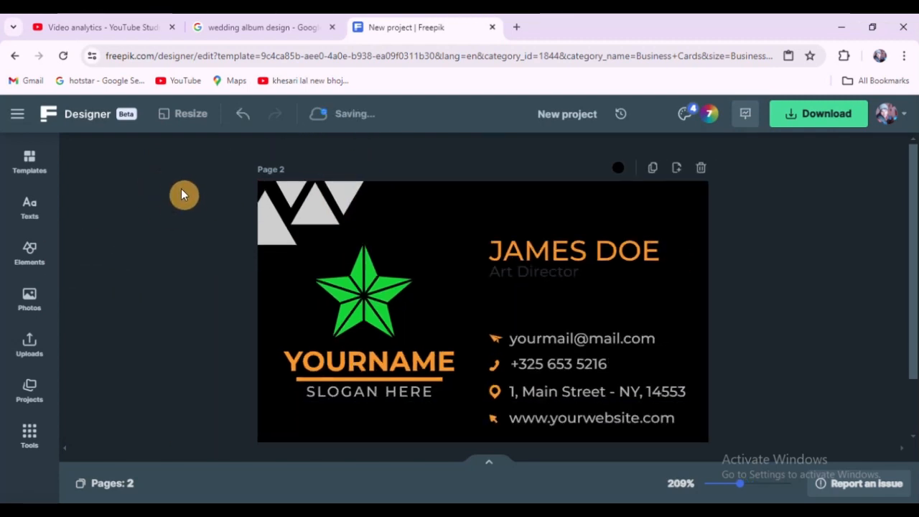
scroll(719, 280, up, 1)
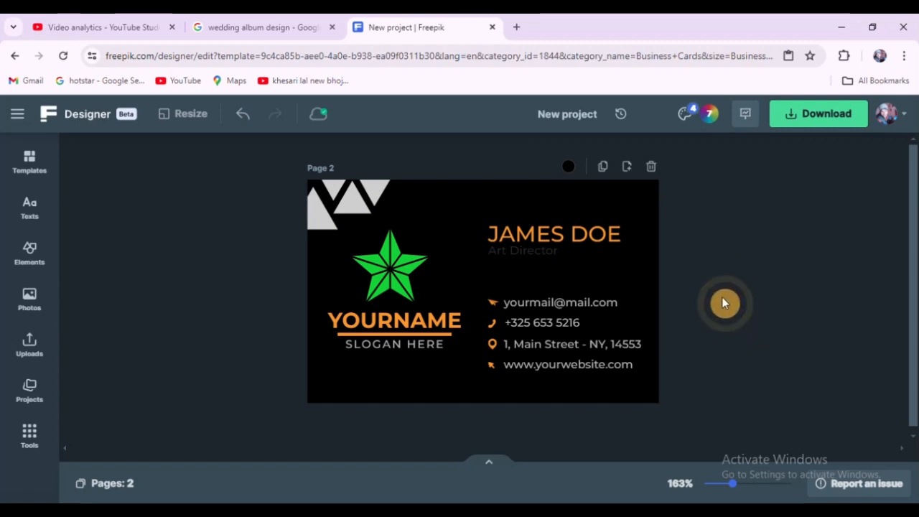
drag(721, 278, 489, 376)
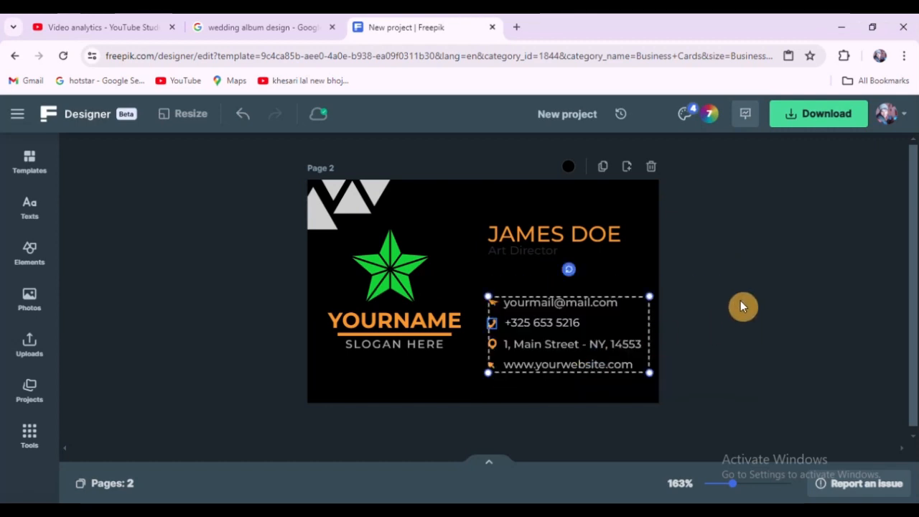
click(740, 302)
click(378, 195)
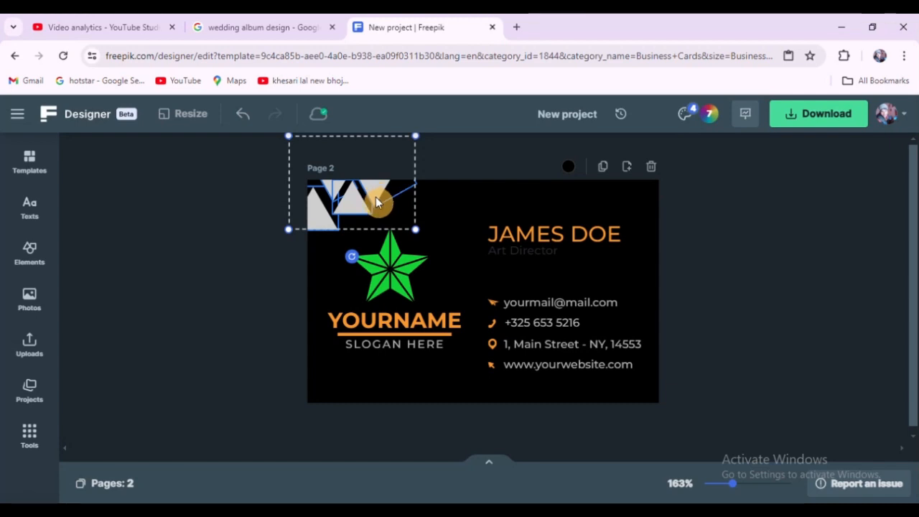
Step: Copy the top-left triangle group and paste a copy into the bottom-left corner of the card back
click(375, 198)
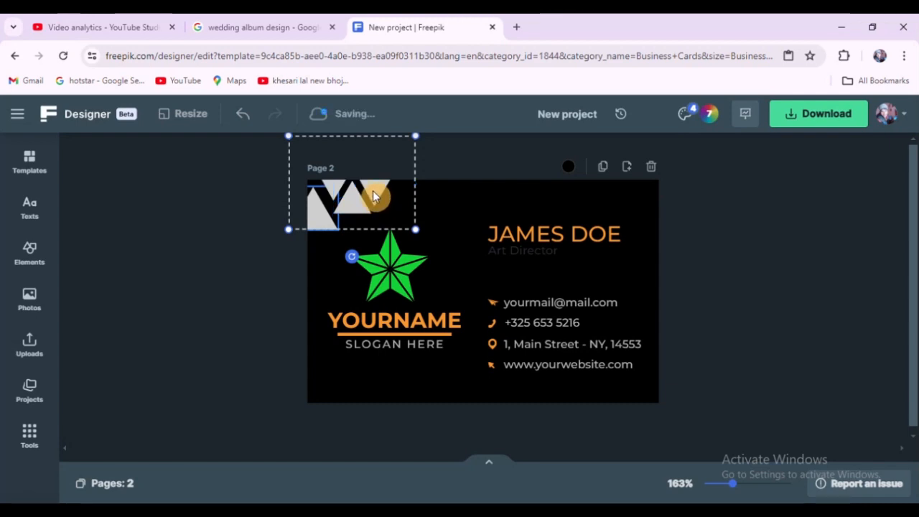
right_click(373, 190)
click(408, 205)
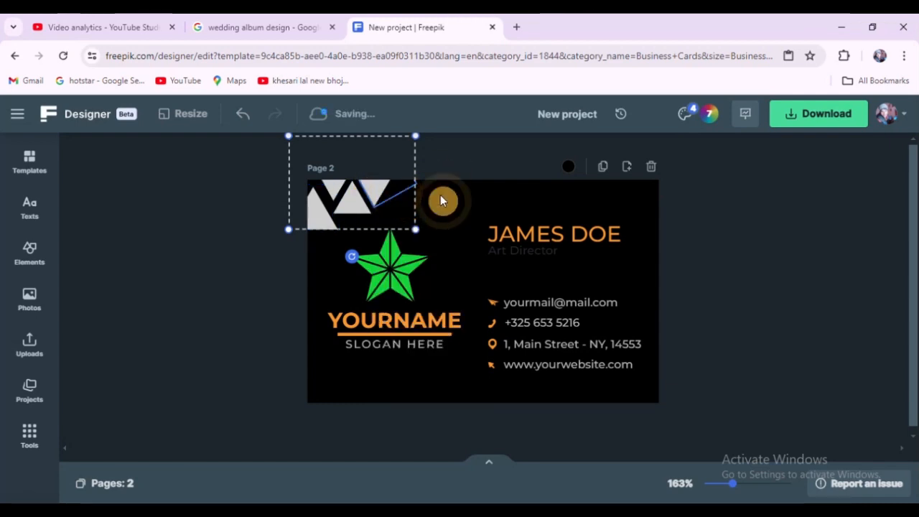
right_click(456, 196)
click(481, 217)
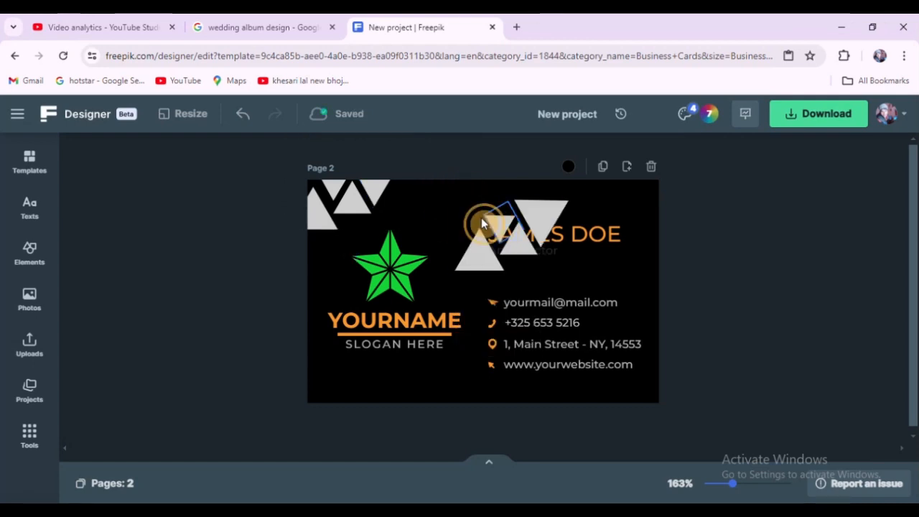
drag(481, 218, 339, 381)
click(266, 260)
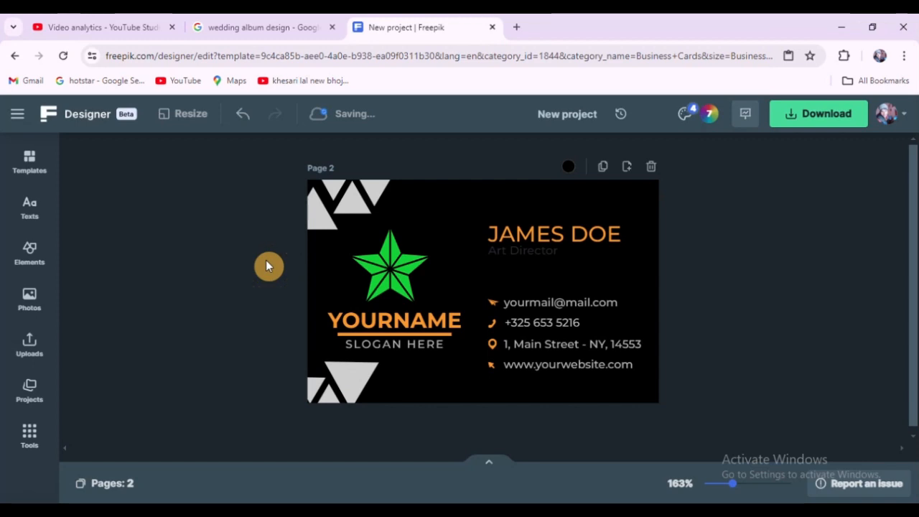
Step: Resize and rotate the pasted triangle group so it fills the bottom-left corner
click(347, 369)
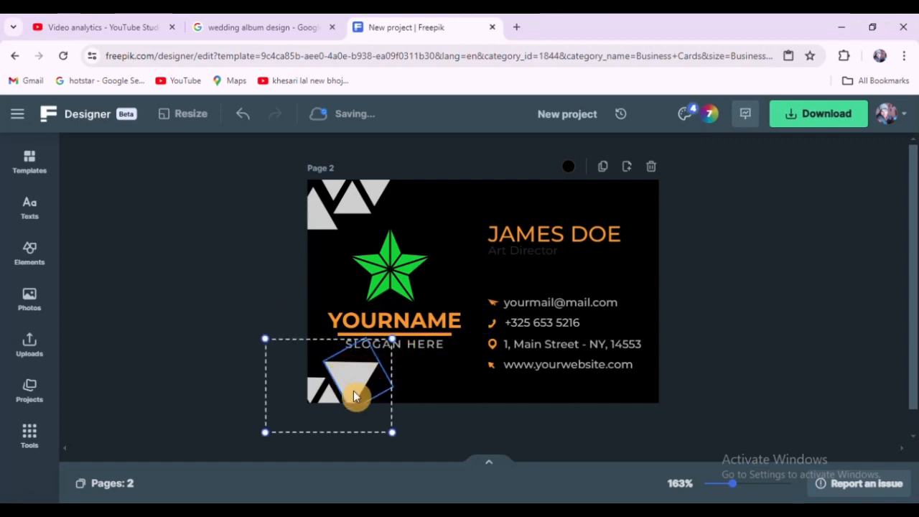
click(307, 312)
click(347, 377)
drag(392, 339, 408, 377)
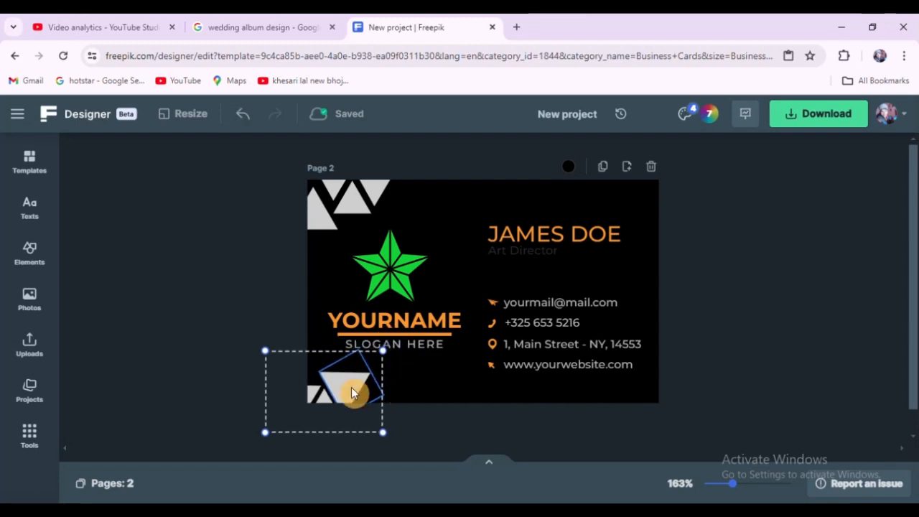
drag(259, 347, 272, 359)
mouse_move(349, 385)
mouse_down()
mouse_move(353, 374)
mouse_move(318, 379)
mouse_move(355, 382)
mouse_up()
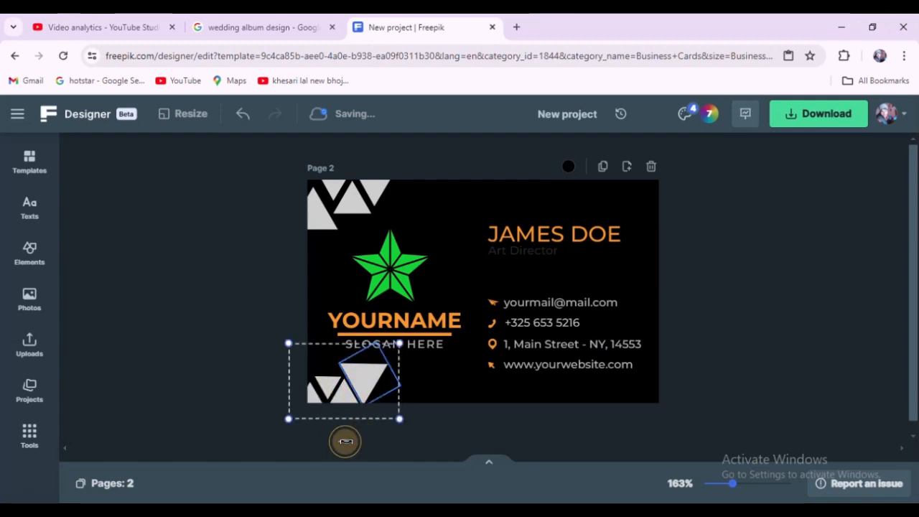
drag(346, 442, 351, 348)
drag(368, 396, 378, 379)
click(262, 302)
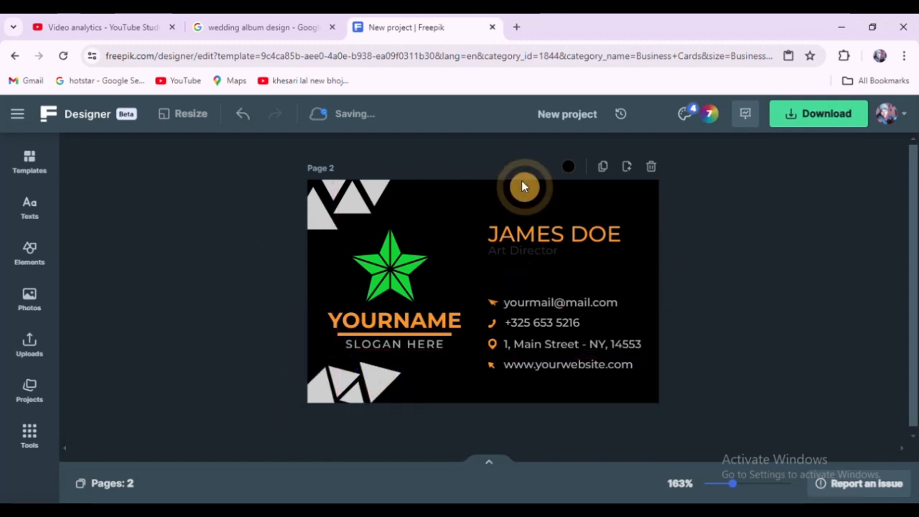
Step: Replace the name heading with the cardholder's full name in capitals
click(558, 230)
double_click(554, 233)
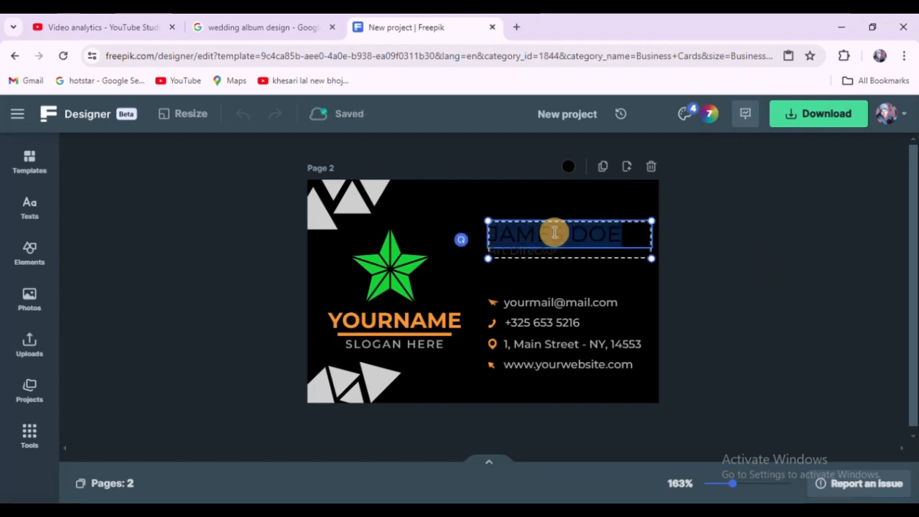
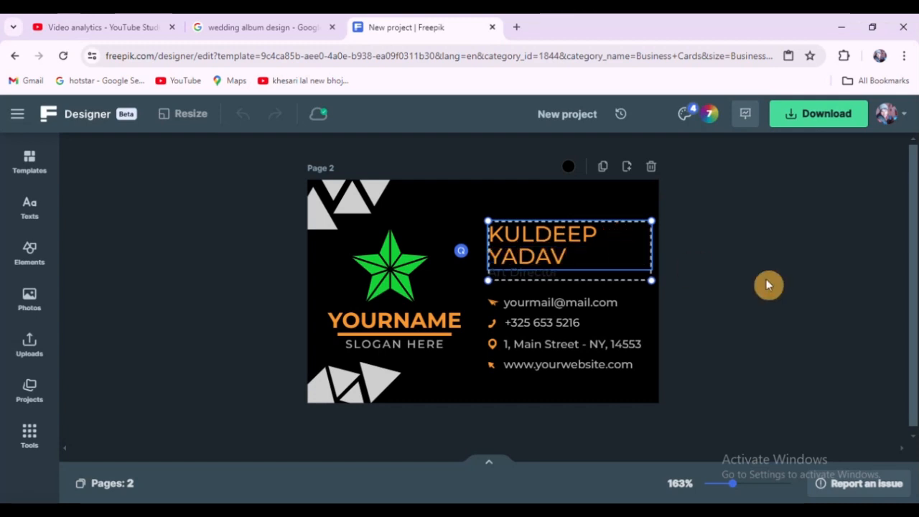
click(779, 266)
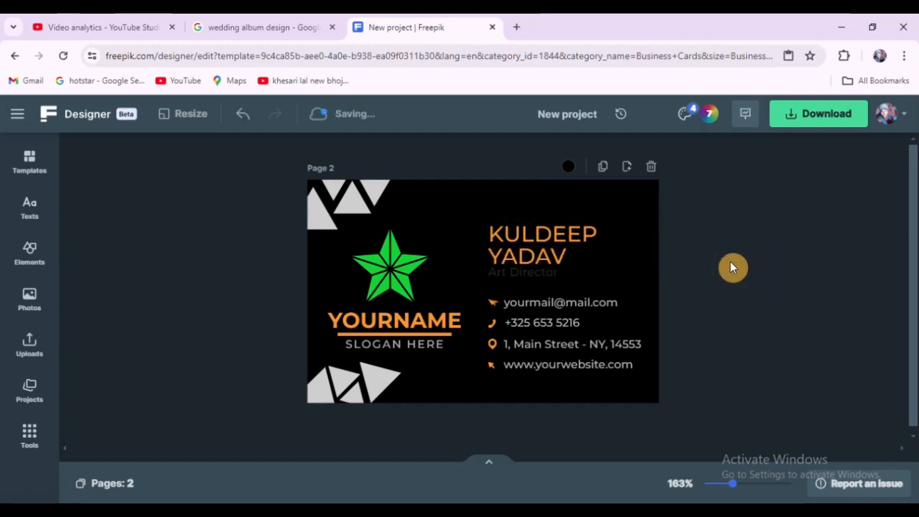
Step: Try to retype the job title text under the name
click(431, 319)
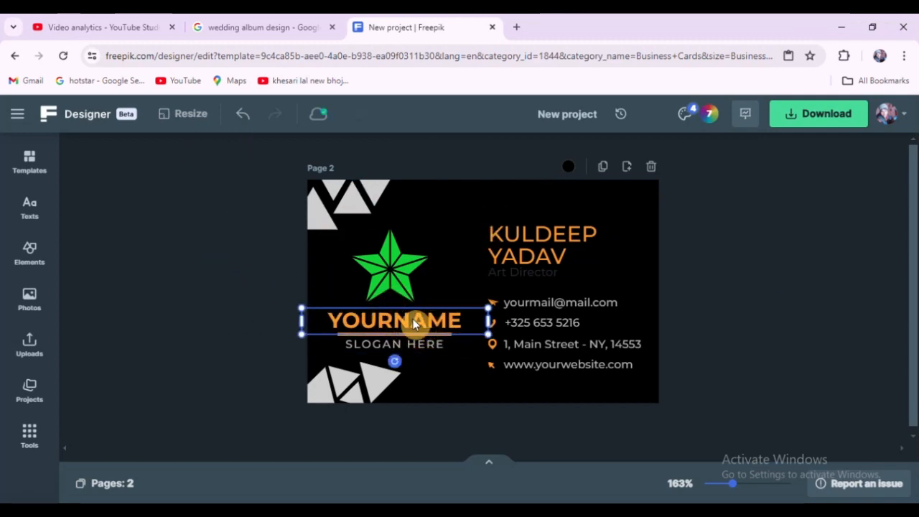
click(744, 236)
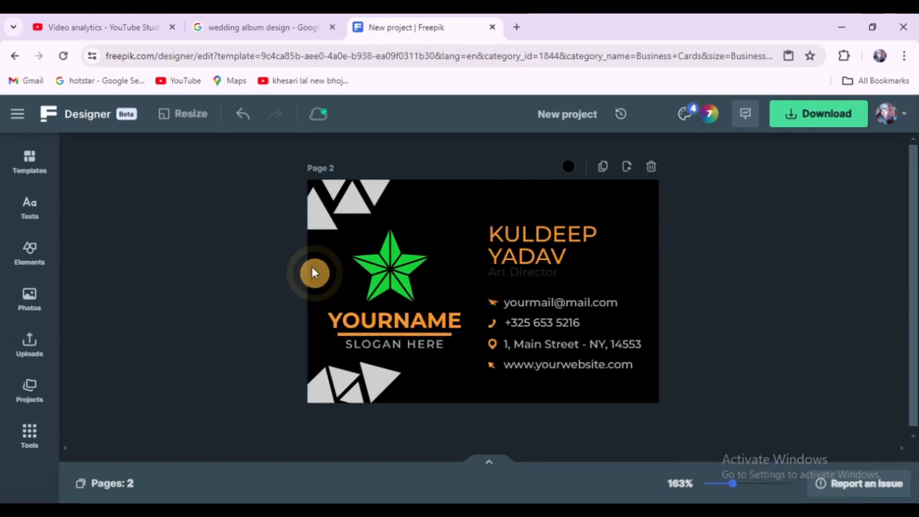
scroll(506, 284, up, 1)
scroll(421, 256, up, 4)
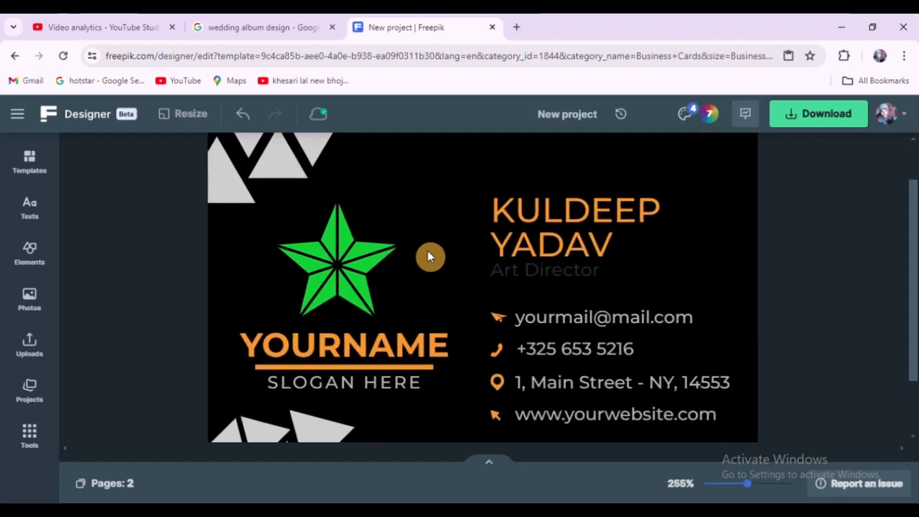
scroll(459, 256, down, 2)
scroll(629, 270, up, 1)
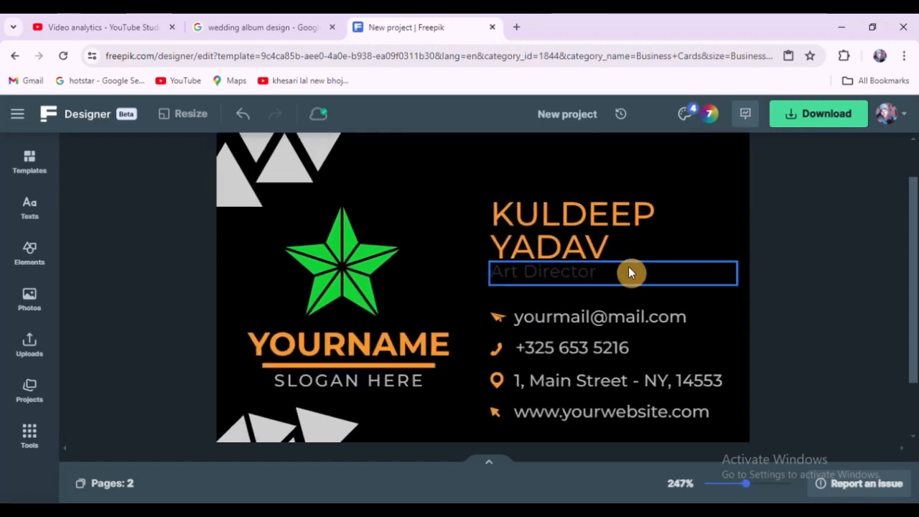
click(583, 275)
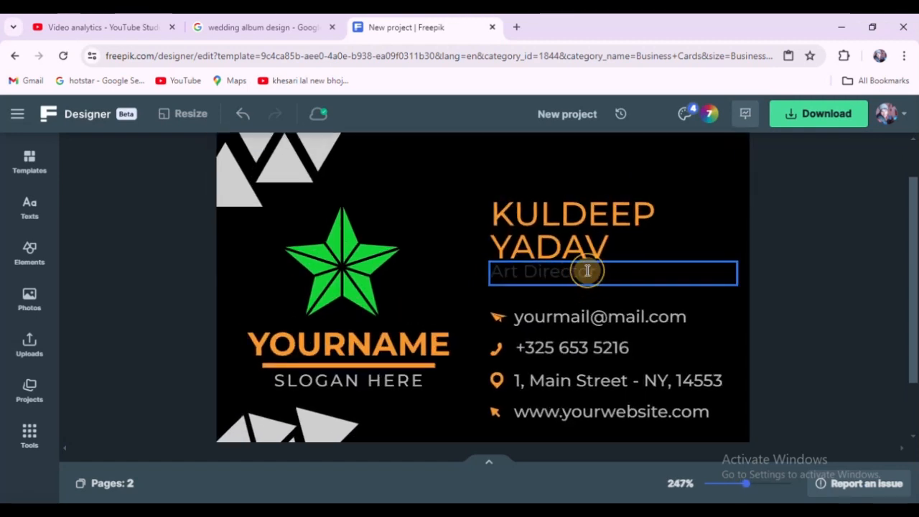
double_click(585, 270)
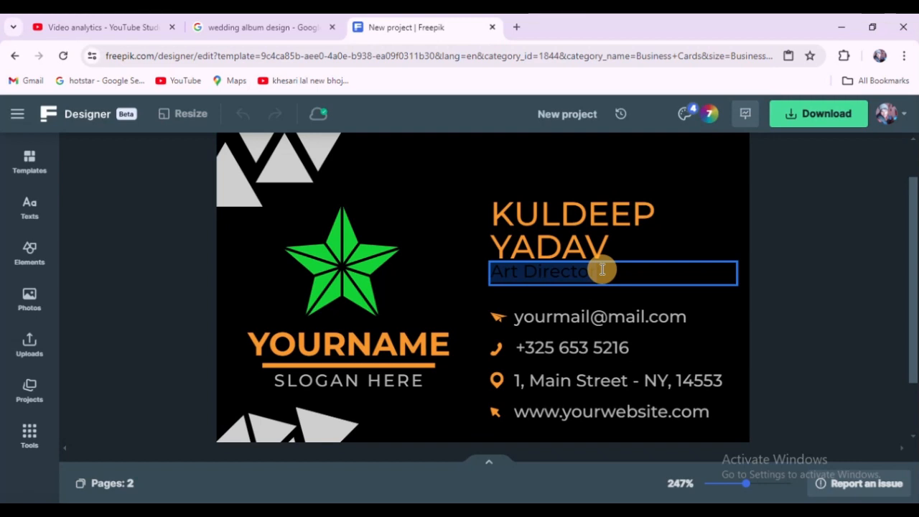
text(GRAPHI)
scroll(602, 270, up, 1)
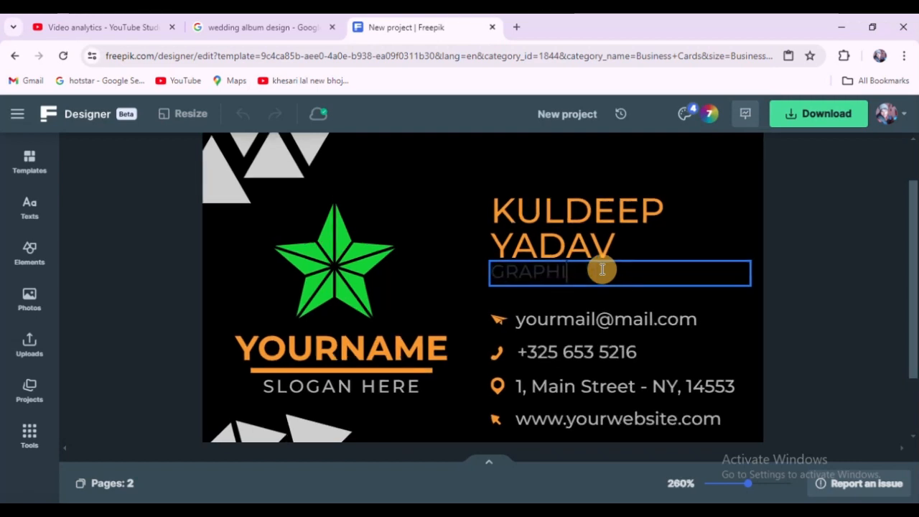
key(BackSpace)
key(BackSpace)
key(BackSpace)
key(BackSpace)
key(BackSpace)
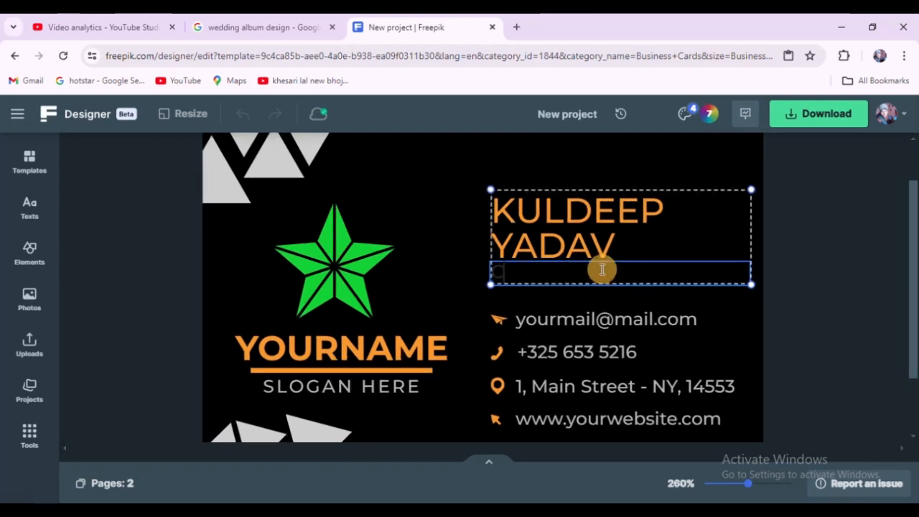
click(812, 290)
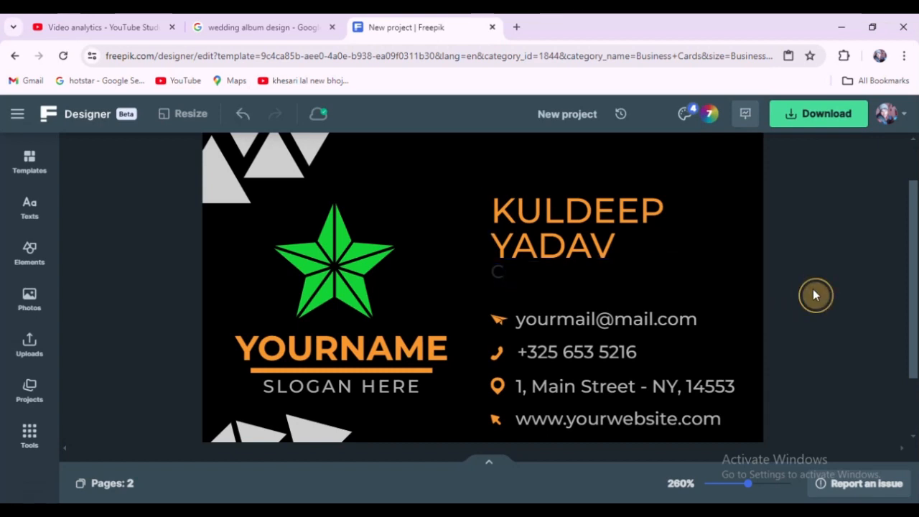
Step: Unlock the group holding the name and job title
click(570, 255)
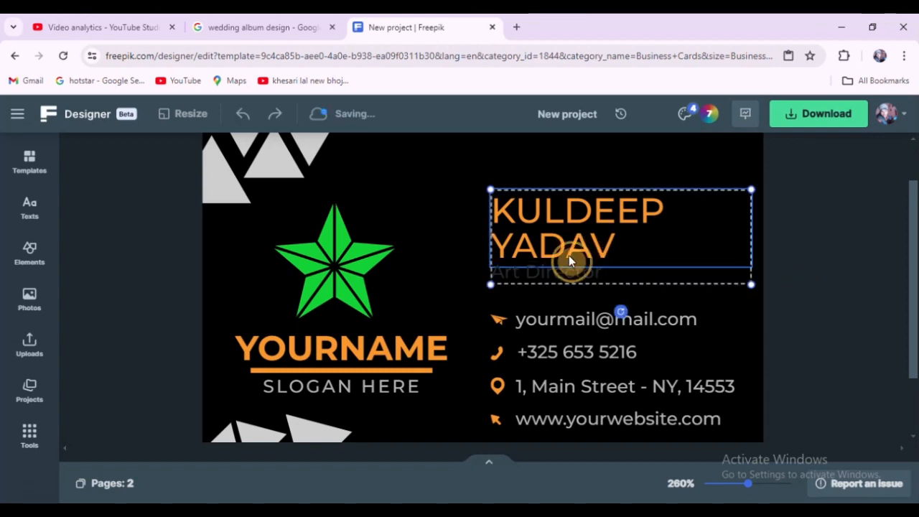
right_click(569, 256)
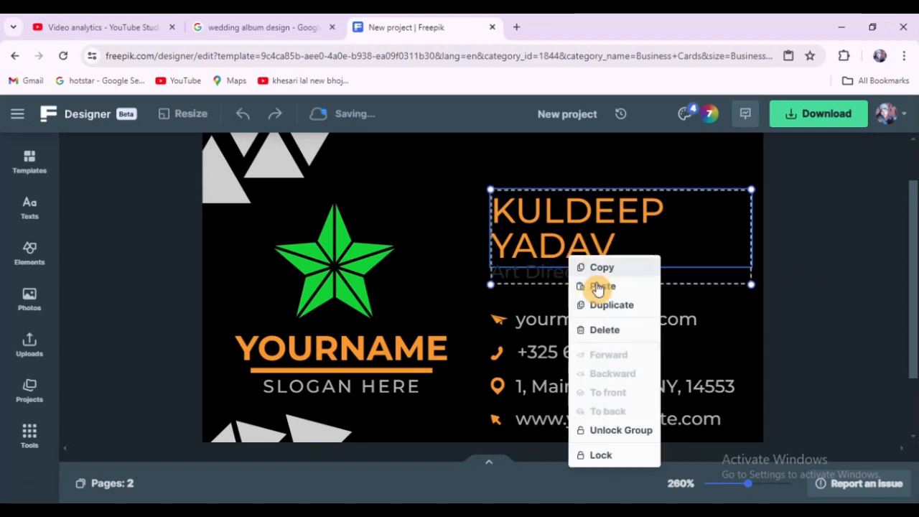
click(628, 432)
Step: Retype the job title as GRAPHIC DESIGNER
click(575, 274)
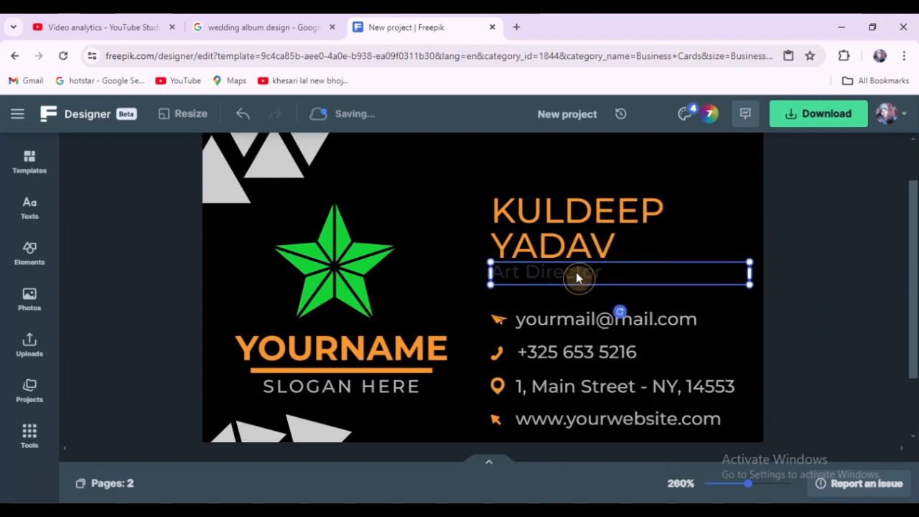
double_click(576, 274)
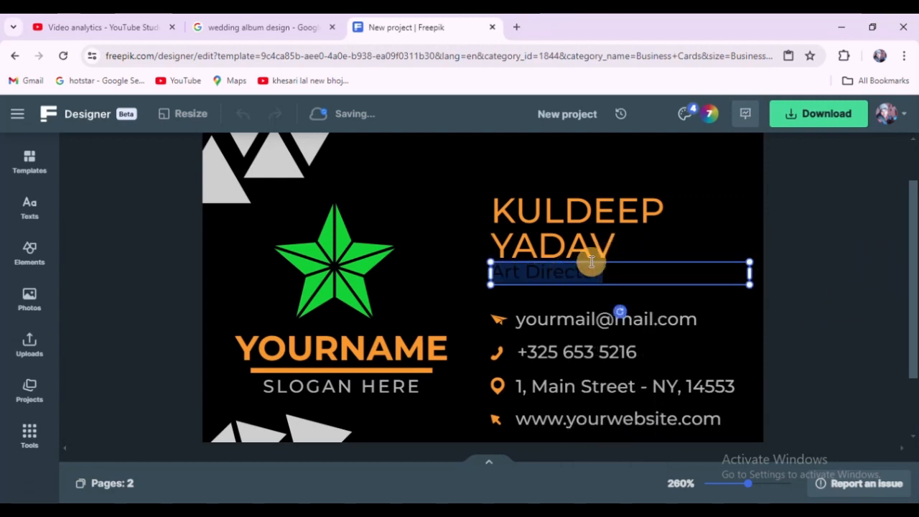
text(GRAPHIC)
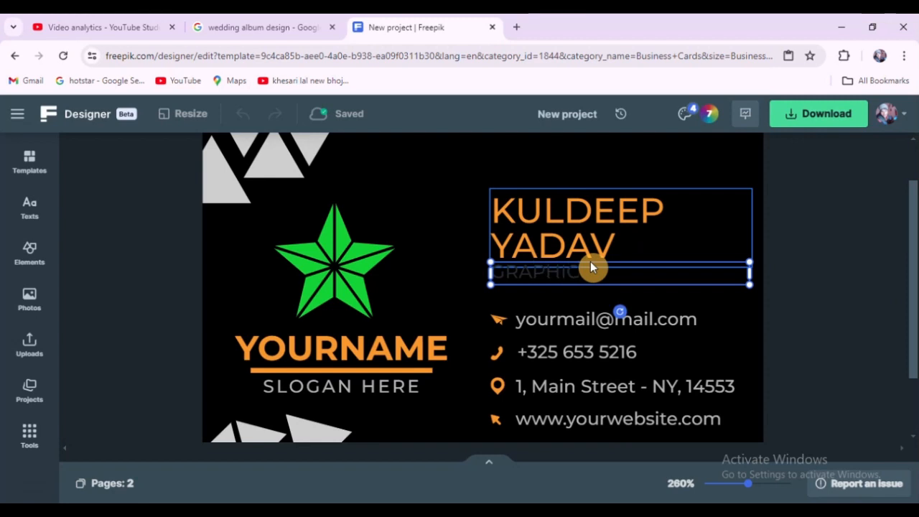
text( DESIGNER)
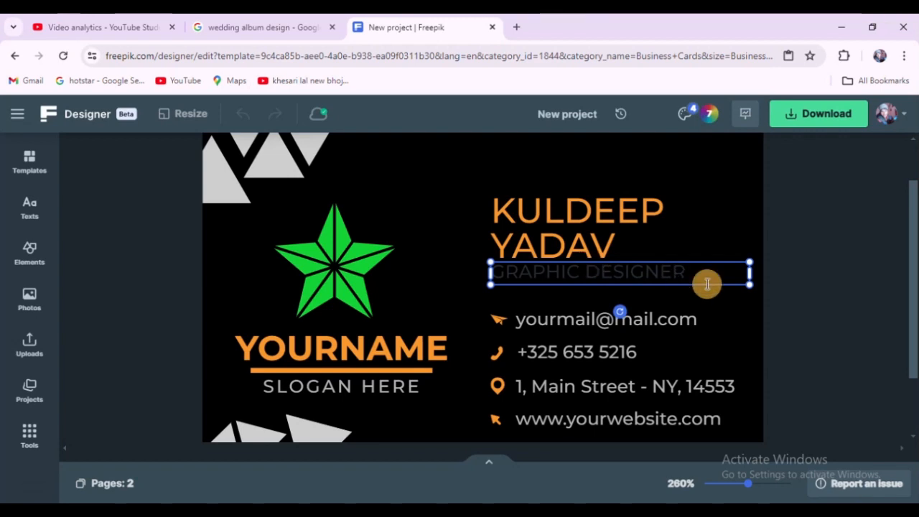
Step: Delete the job title text beneath the name
click(786, 266)
click(653, 277)
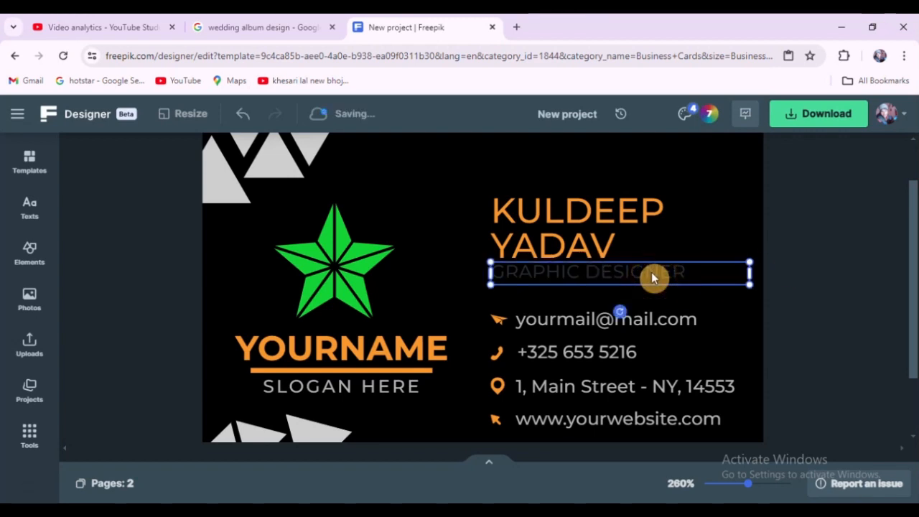
click(800, 251)
click(616, 275)
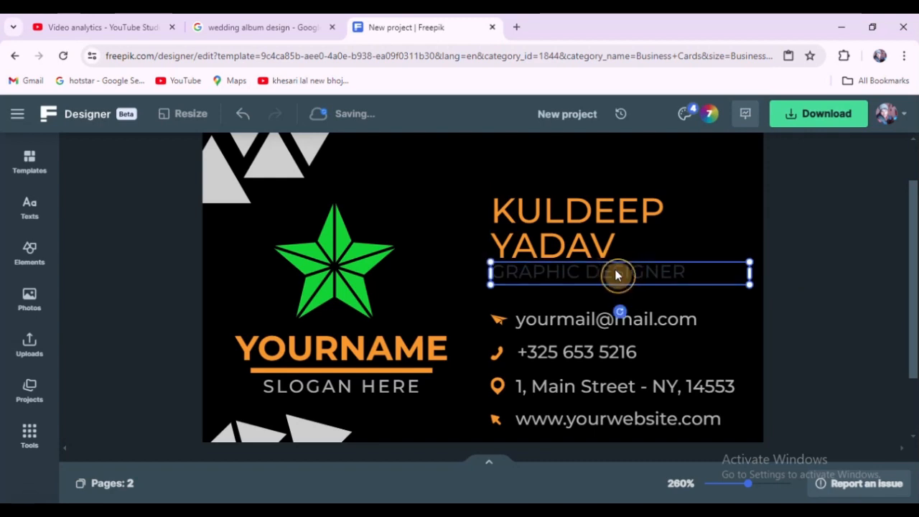
click(29, 391)
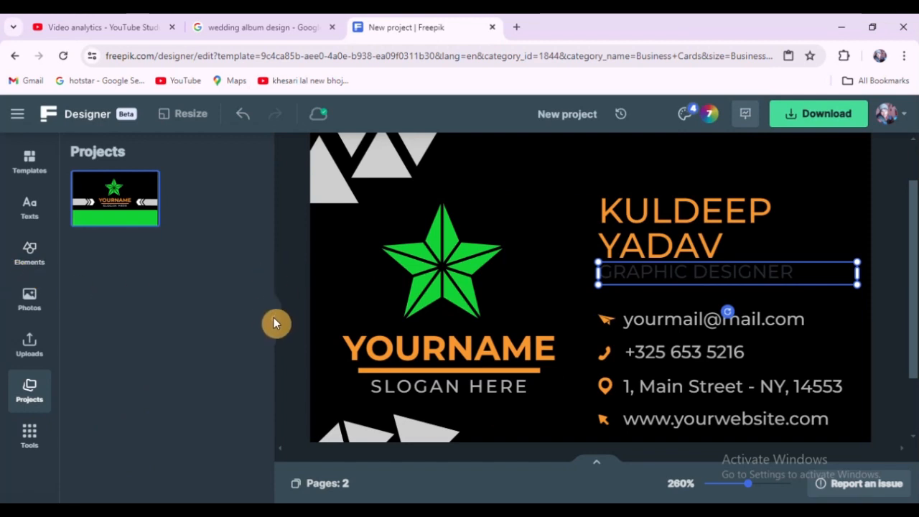
click(275, 323)
click(582, 295)
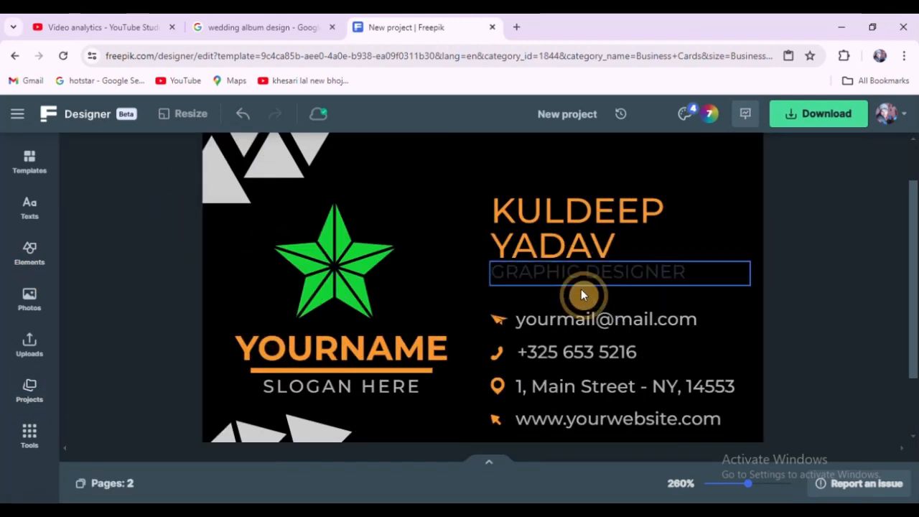
click(649, 274)
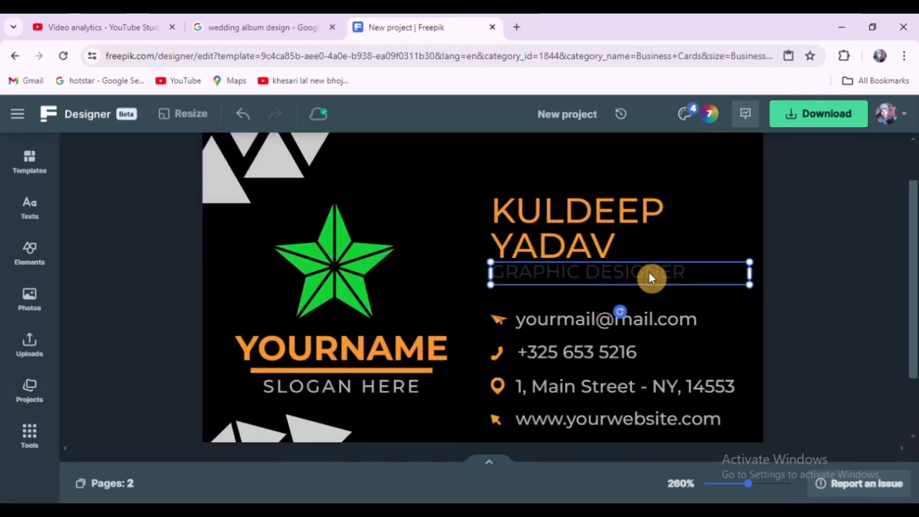
key(Delete)
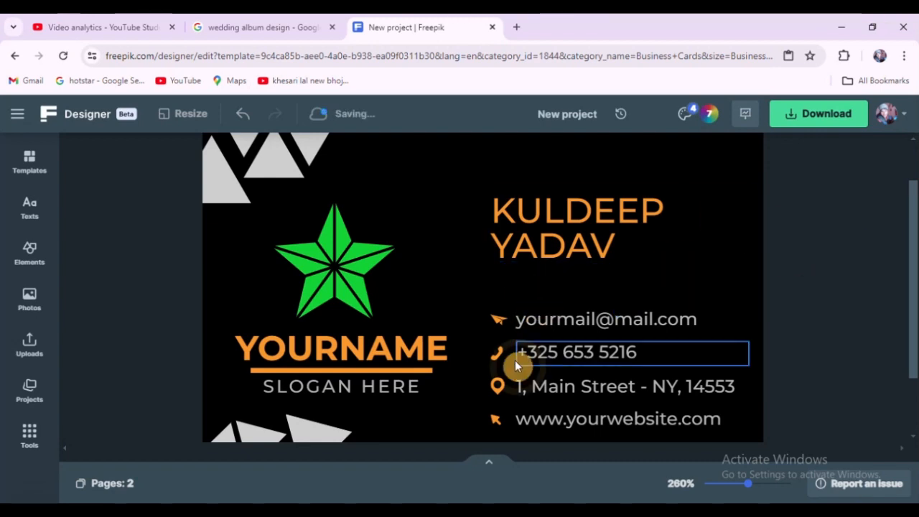
Step: Copy the SLOGAN HERE text and paste a copy, moving it just below the name on the back
click(386, 400)
right_click(390, 388)
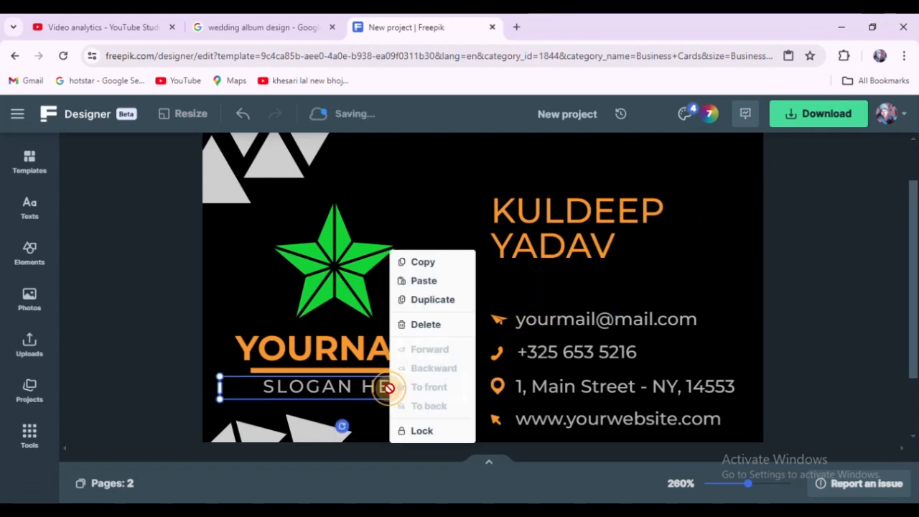
click(438, 265)
right_click(369, 386)
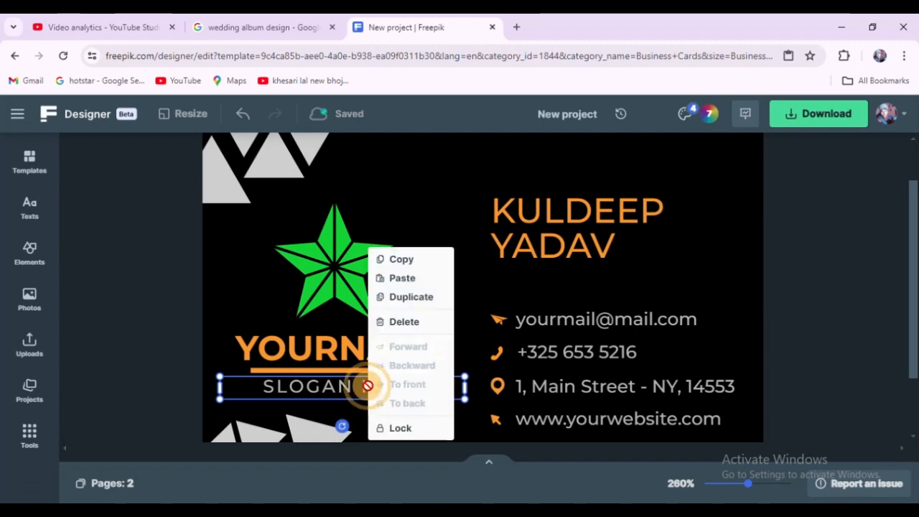
click(423, 286)
drag(470, 399, 552, 273)
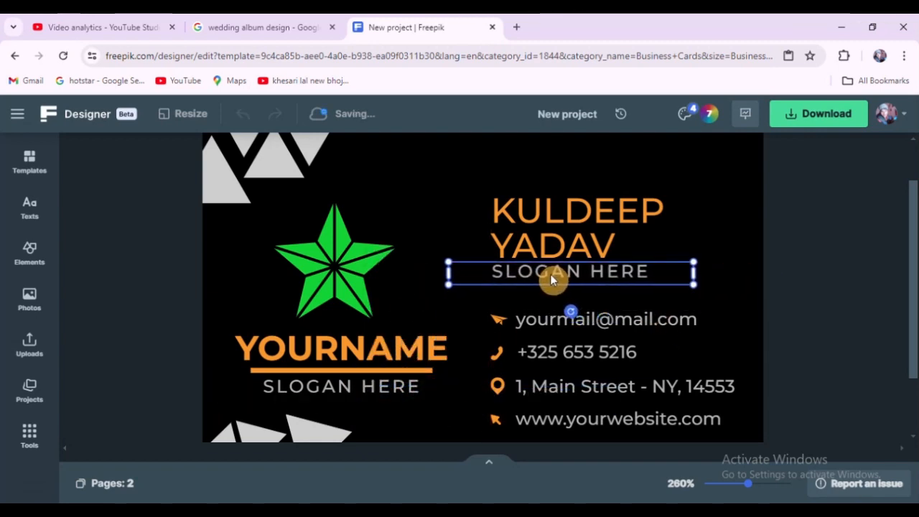
Step: Retype the copied text as GRAPHIC DESIGNER and widen its box so it fits on one line
drag(450, 272, 544, 277)
double_click(544, 276)
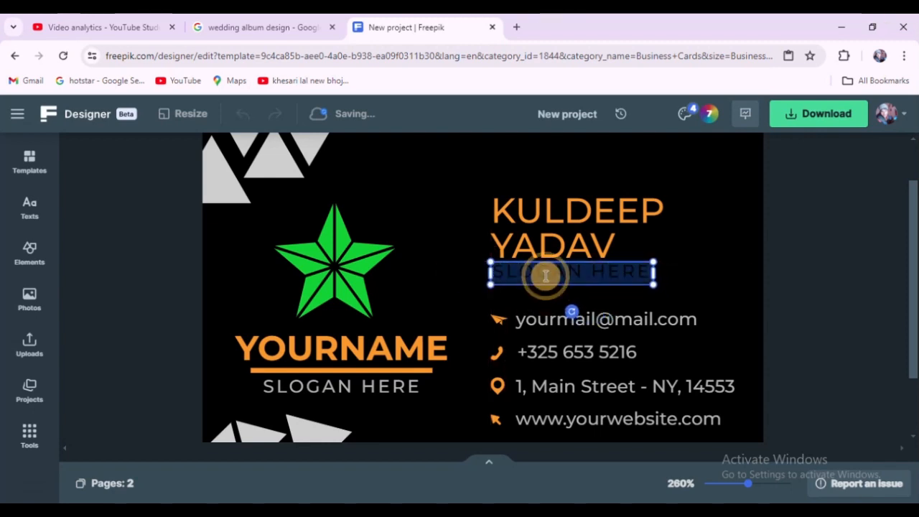
text(G)
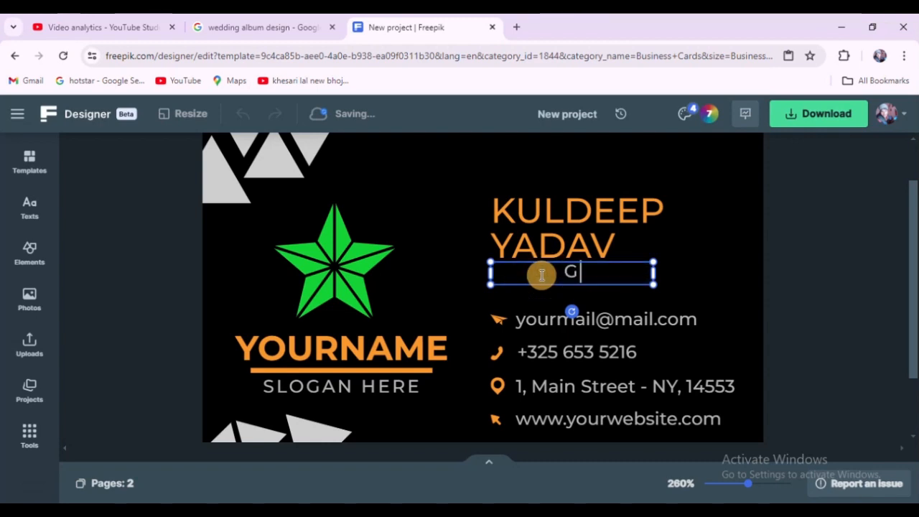
text(RAPHIC )
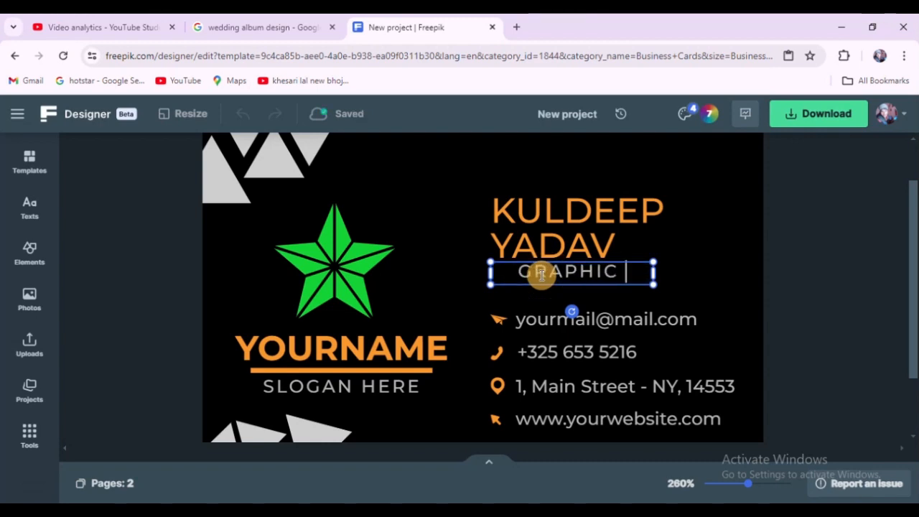
text(DESIGNER)
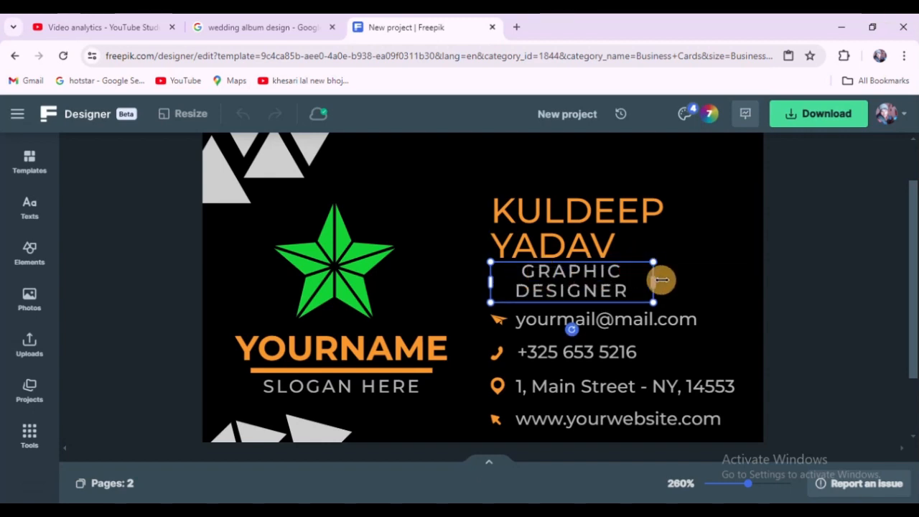
mouse_move(655, 280)
mouse_down()
mouse_move(740, 263)
mouse_move(661, 273)
mouse_move(672, 277)
mouse_move(638, 273)
mouse_up()
click(821, 246)
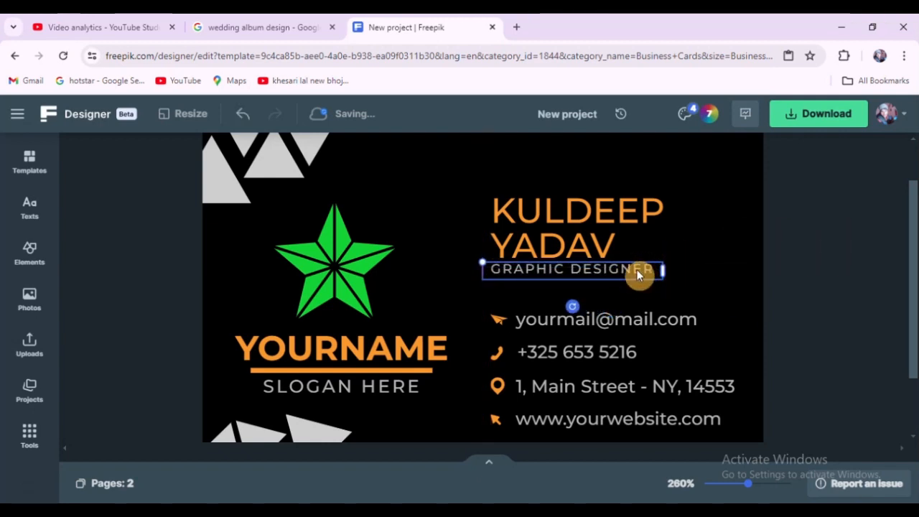
Step: Zoom out to view the whole back of the card
click(33, 400)
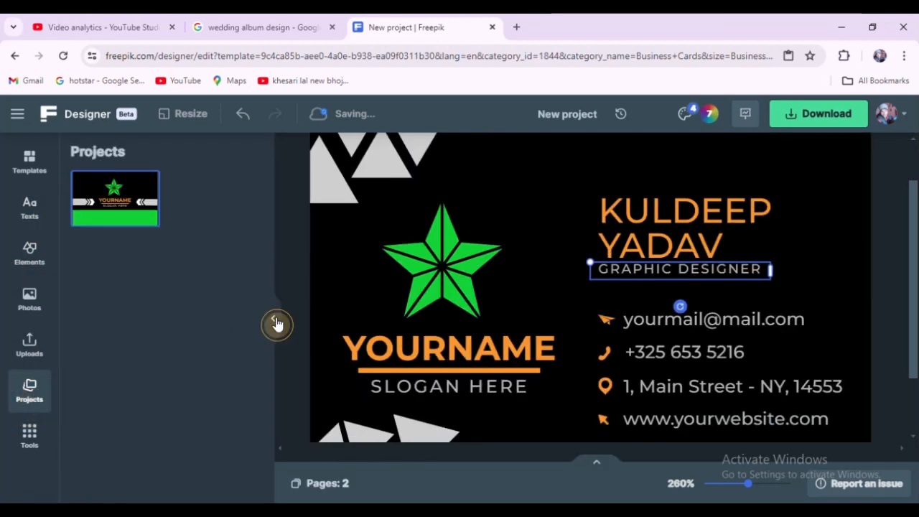
click(274, 319)
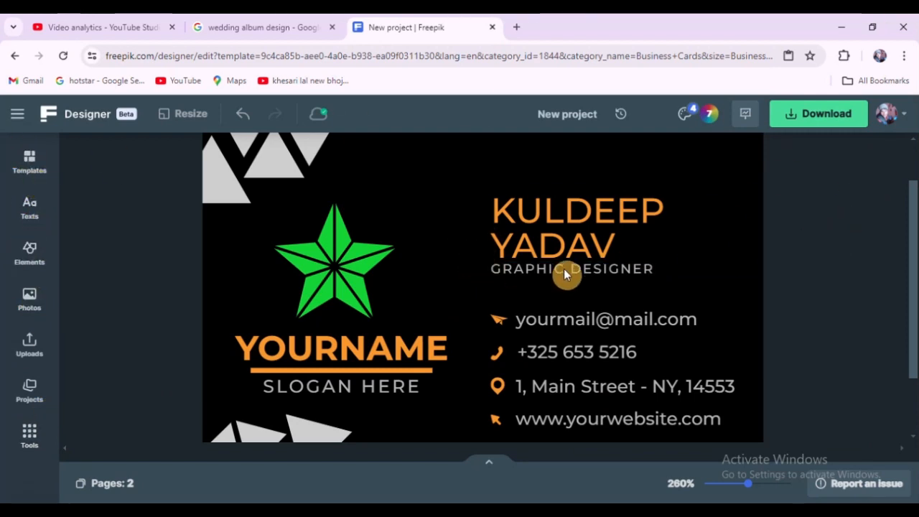
scroll(566, 269, down, 5)
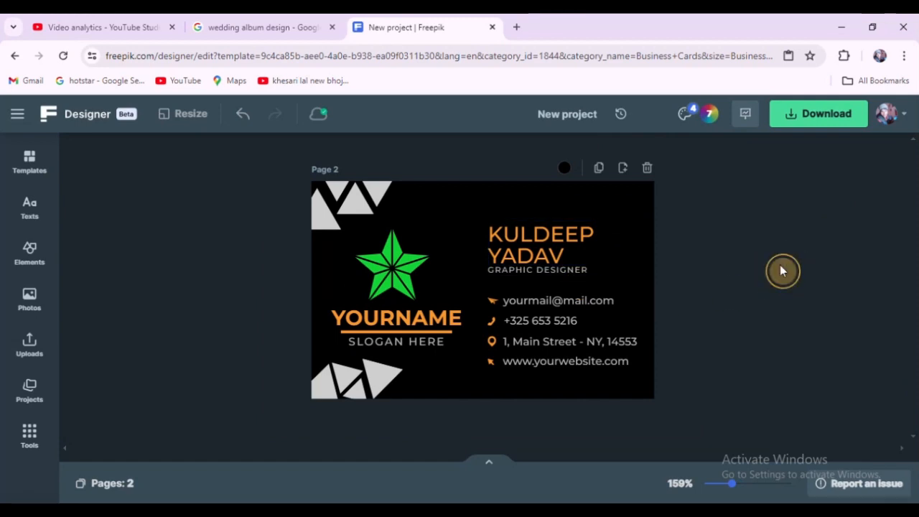
scroll(356, 203, down, 1)
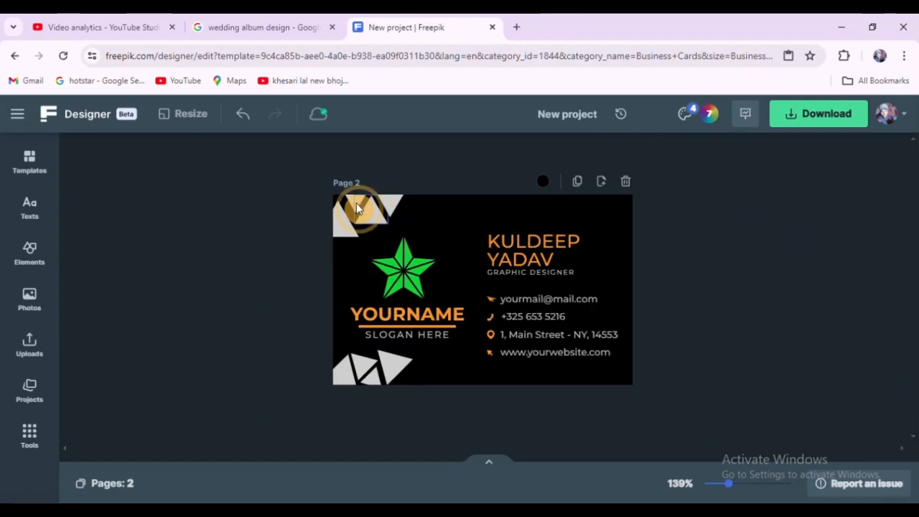
click(356, 204)
click(261, 232)
scroll(694, 241, up, 2)
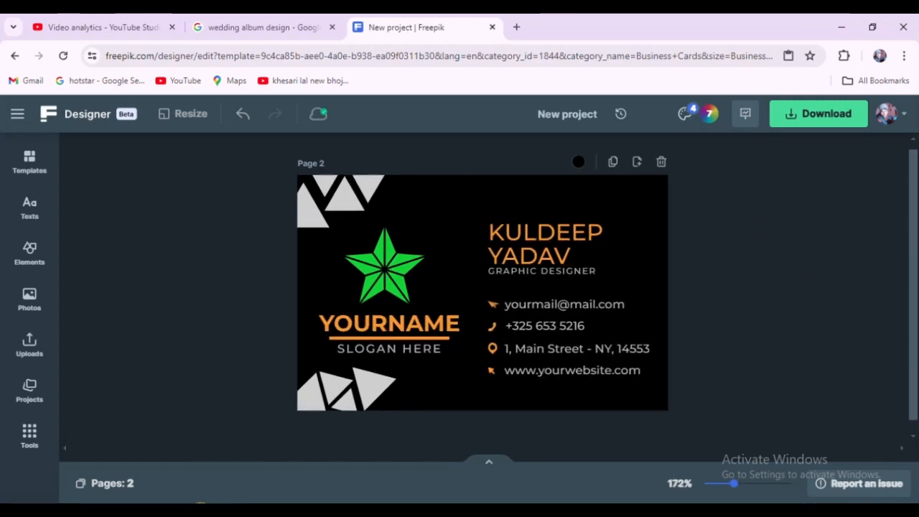
Step: Switch between the front and back pages to compare both sides of the card
click(113, 484)
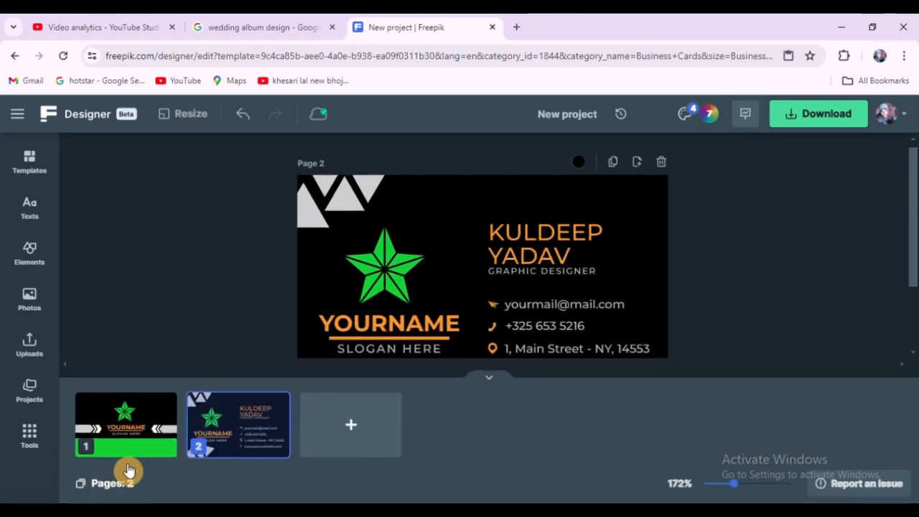
click(144, 436)
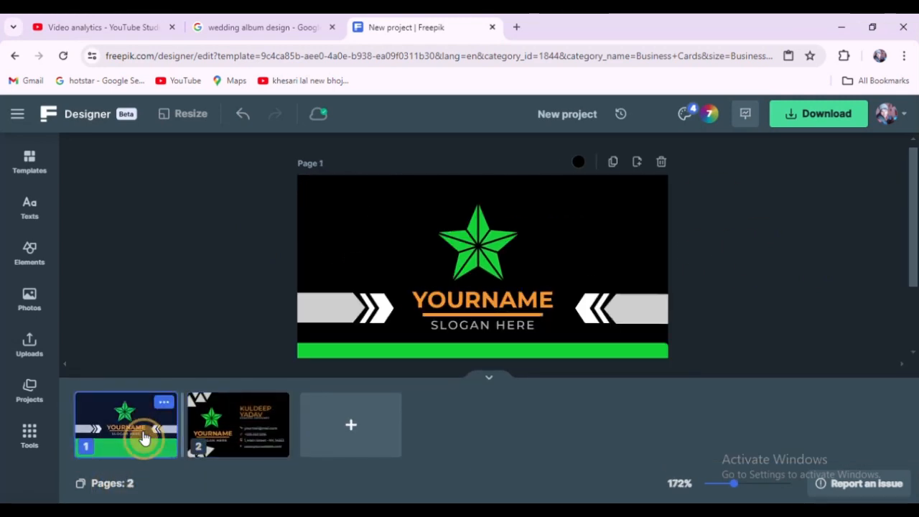
click(489, 382)
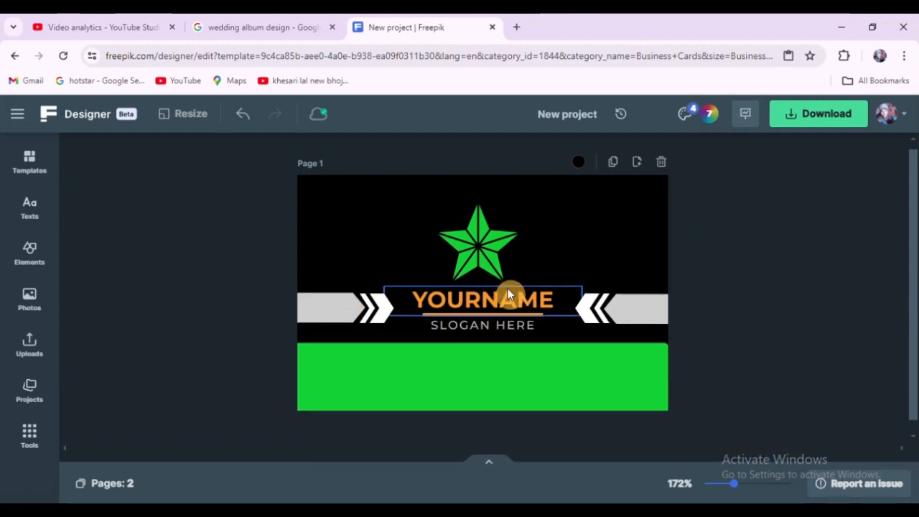
click(95, 490)
click(213, 437)
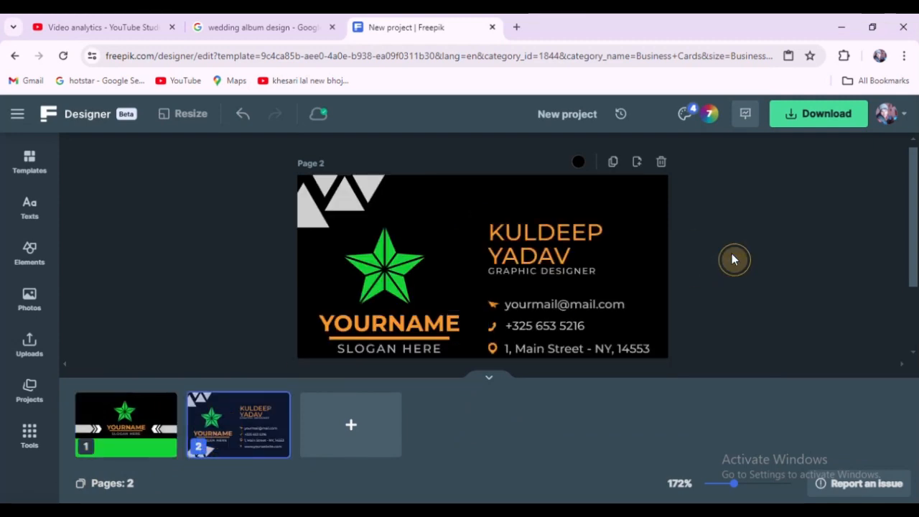
click(492, 382)
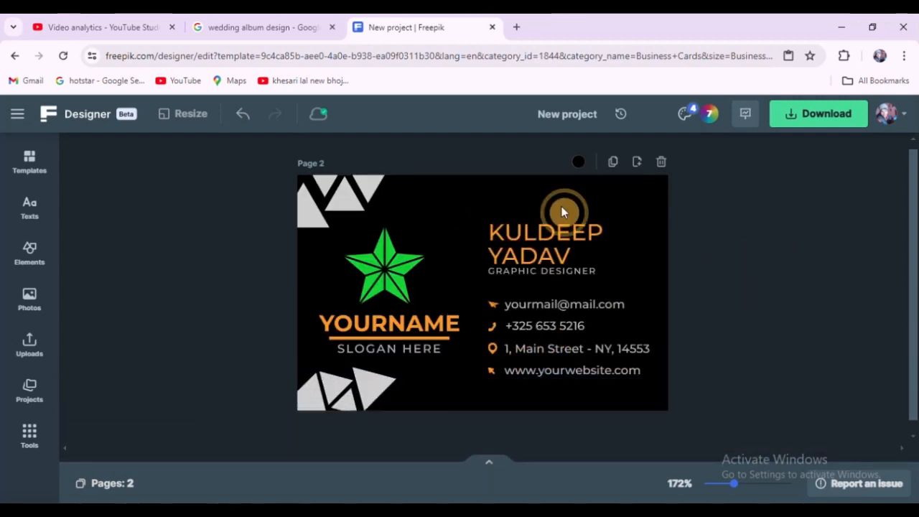
click(112, 486)
click(134, 441)
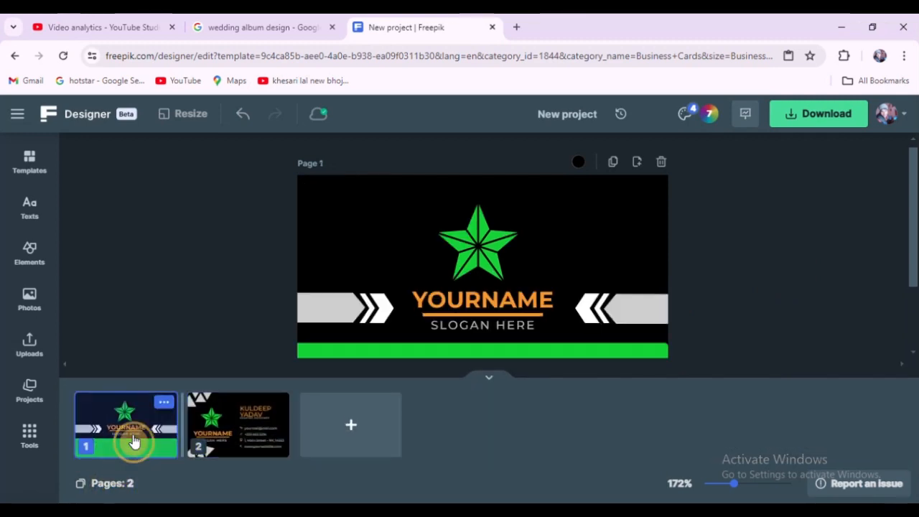
click(489, 381)
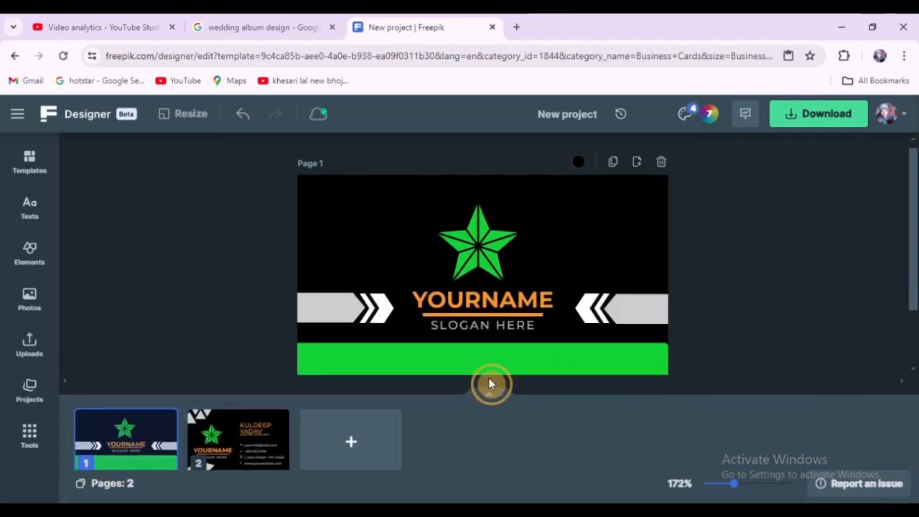